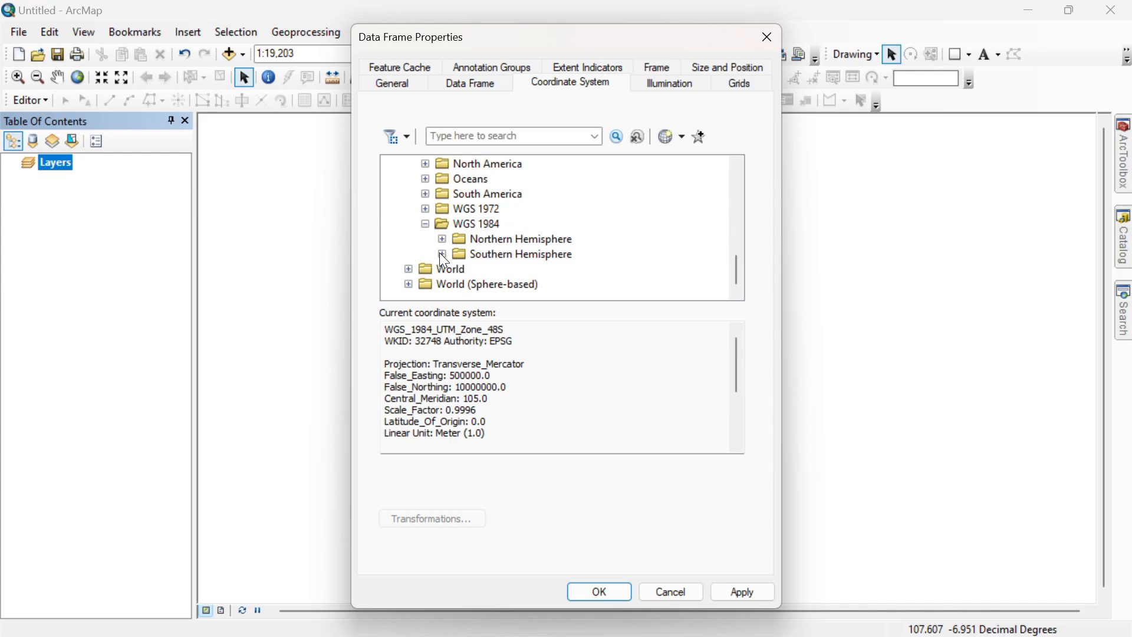
- Set the data frame's coordinate system to WGS 1984 UTM Zone 48S from the Southern Hemisphere group and apply it
{"action": "left_click", "coordinate": [442, 255]}
{"action": "scroll", "coordinate": [526, 241], "scroll_direction": "down", "scroll_amount": 15}
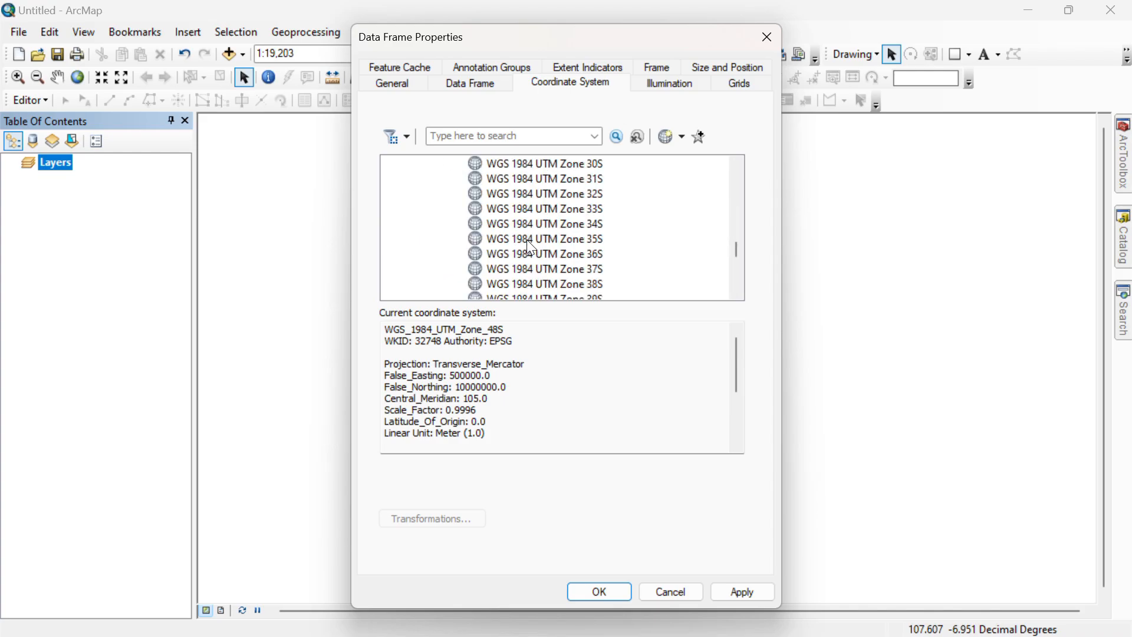
{"action": "scroll", "coordinate": [530, 251], "scroll_direction": "down", "scroll_amount": 2}
{"action": "scroll", "coordinate": [543, 237], "scroll_direction": "up", "scroll_amount": 1}
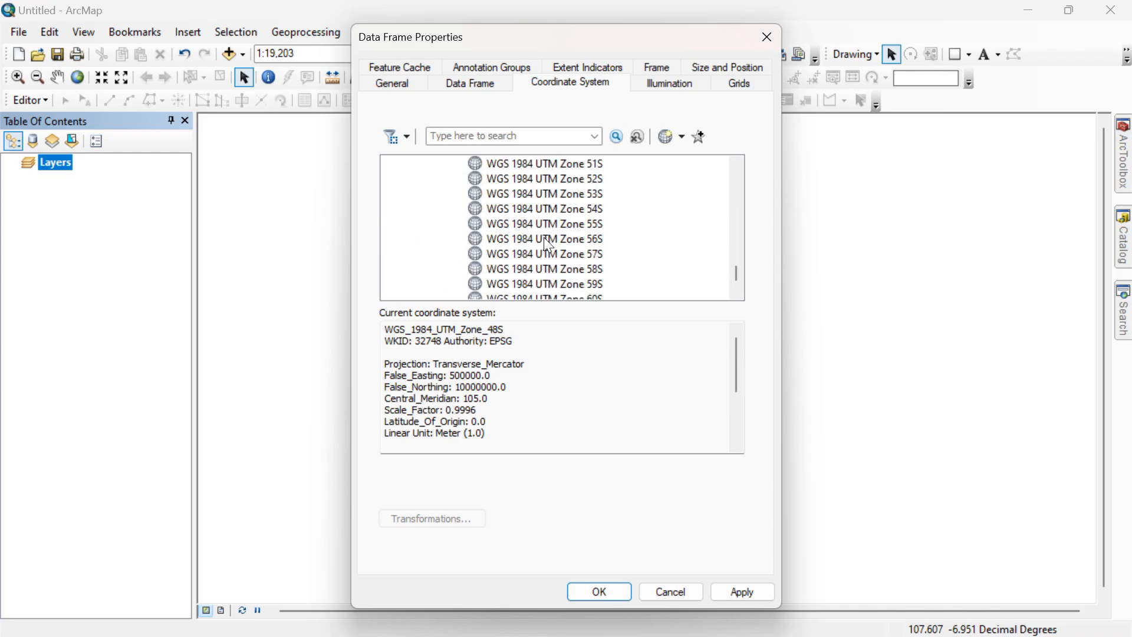
{"action": "scroll", "coordinate": [622, 243], "scroll_direction": "up", "scroll_amount": 3}
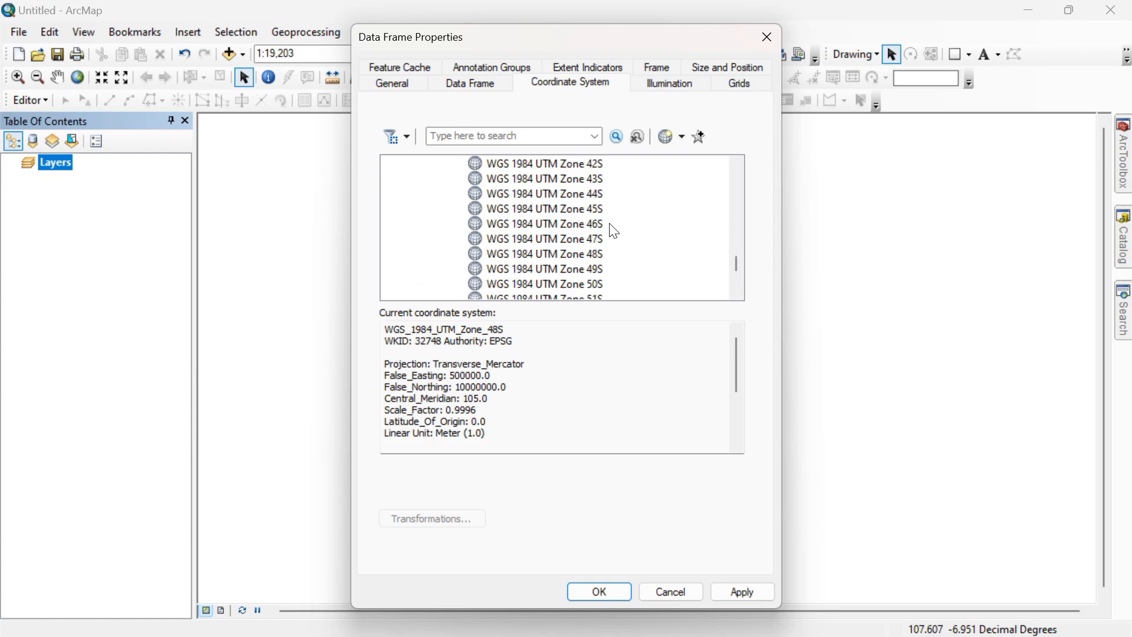
{"action": "left_click", "coordinate": [597, 258]}
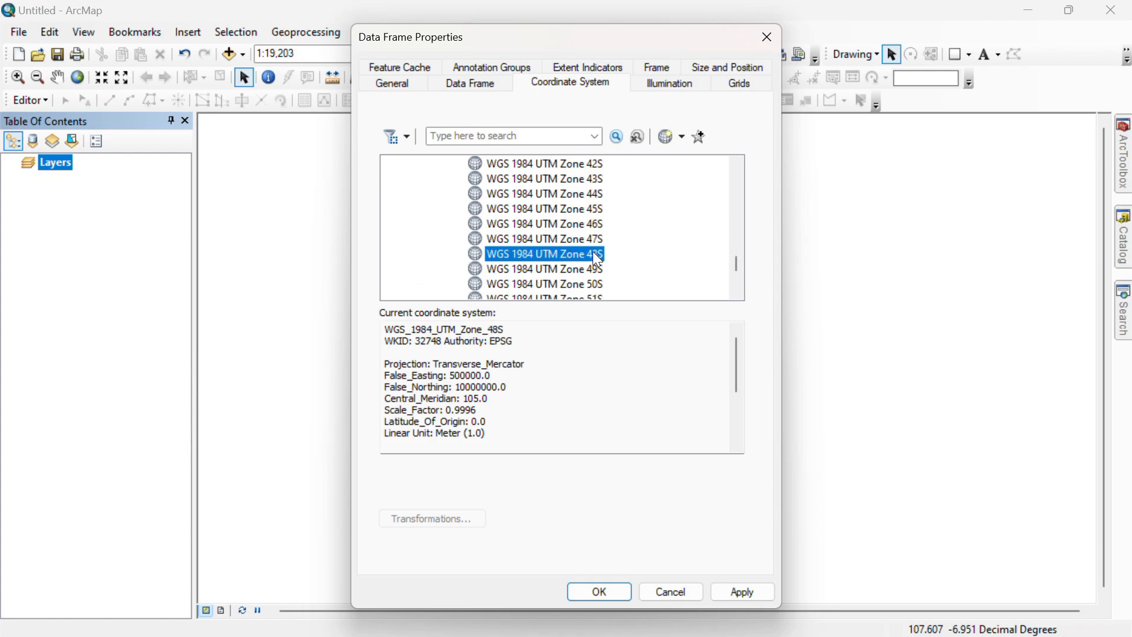
{"action": "left_click", "coordinate": [601, 594]}
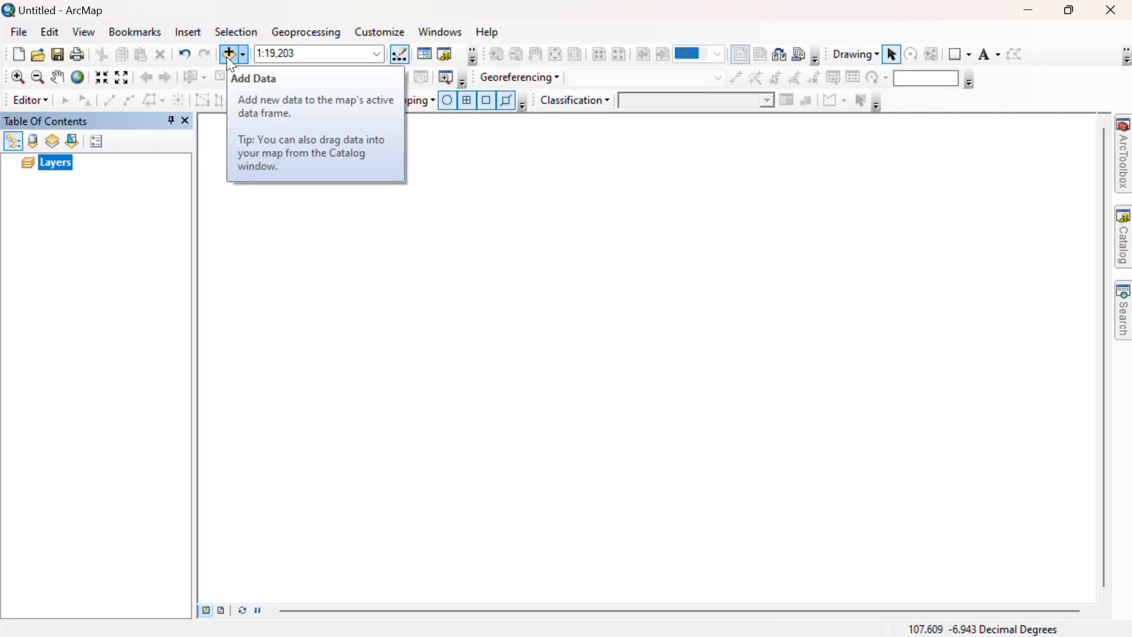
- Add PenggunaanLahan_BandungKidul.shp and PolaRuang_BandungKidul.shp from the Acara 3 folder to the map and check both layers
{"action": "left_click", "coordinate": [241, 56]}
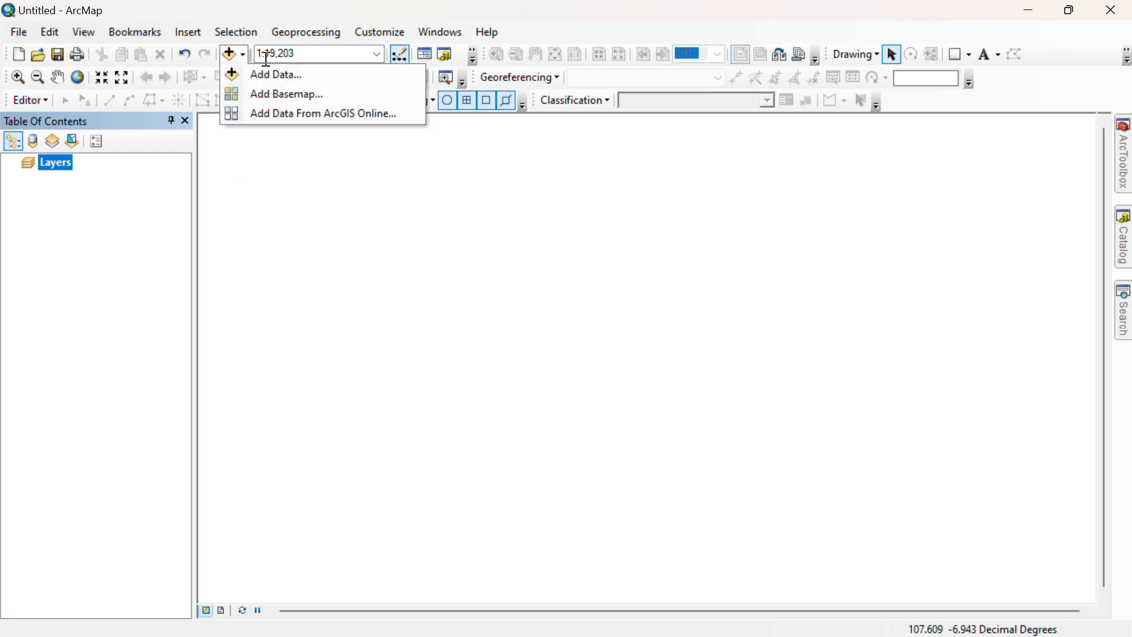
{"action": "left_click", "coordinate": [272, 73]}
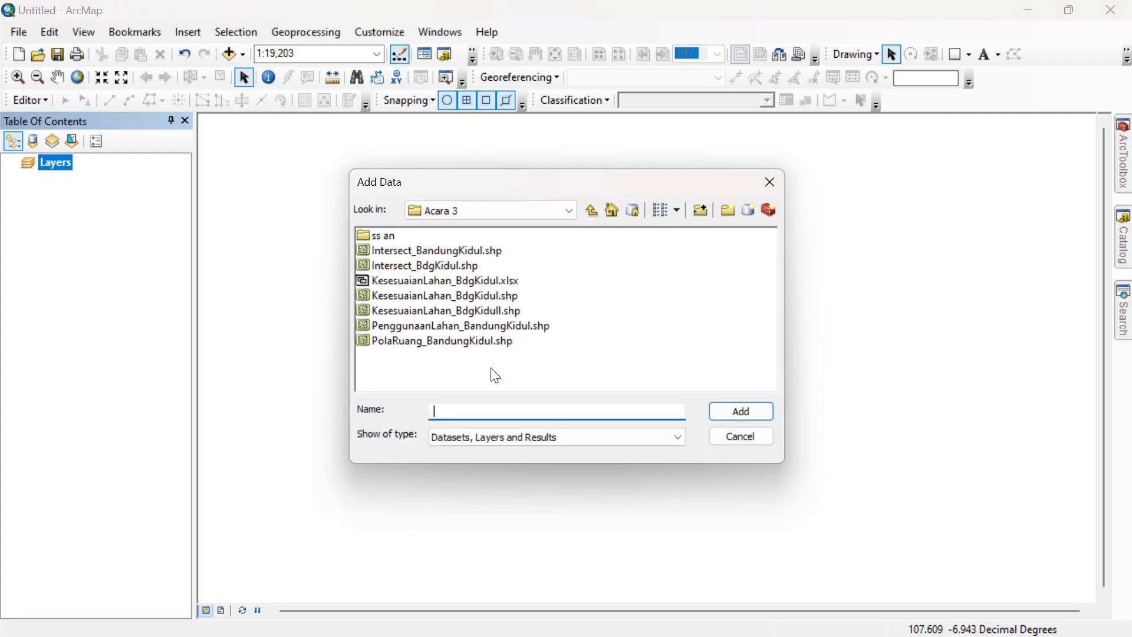
{"action": "left_click", "coordinate": [441, 326]}
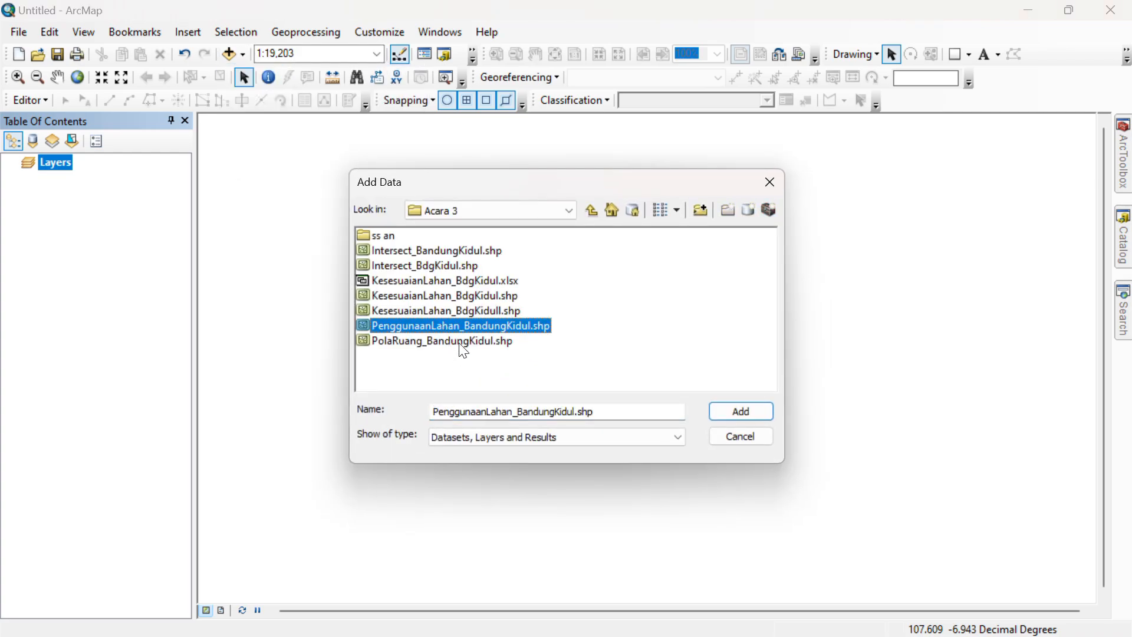
{"action": "left_click", "coordinate": [459, 342], "text": "ctrl"}
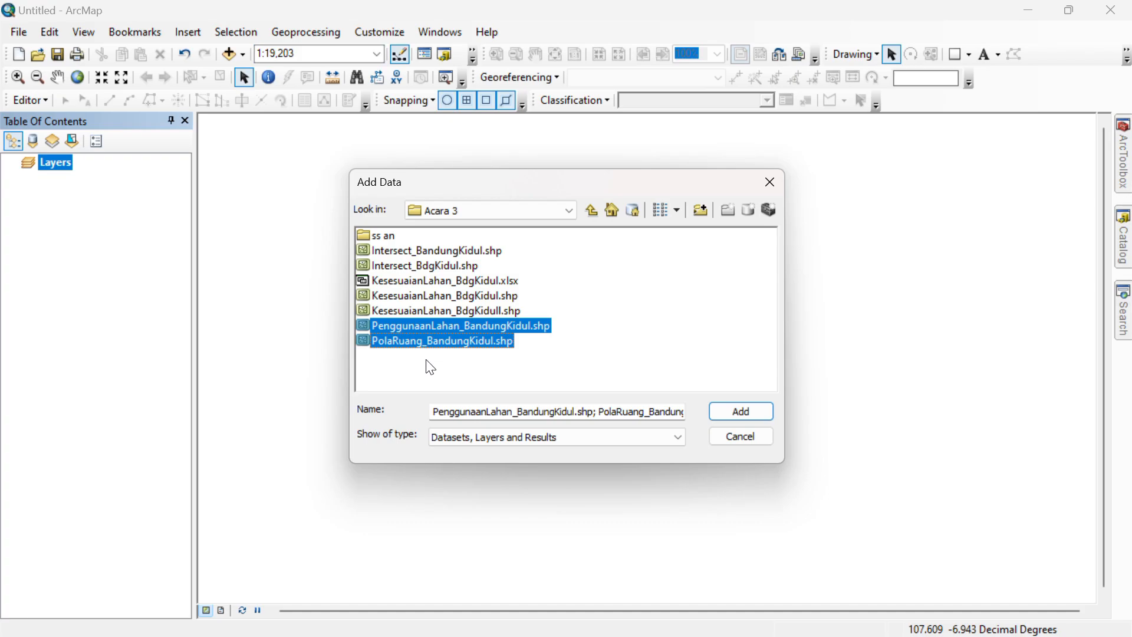
{"action": "left_click", "coordinate": [743, 415]}
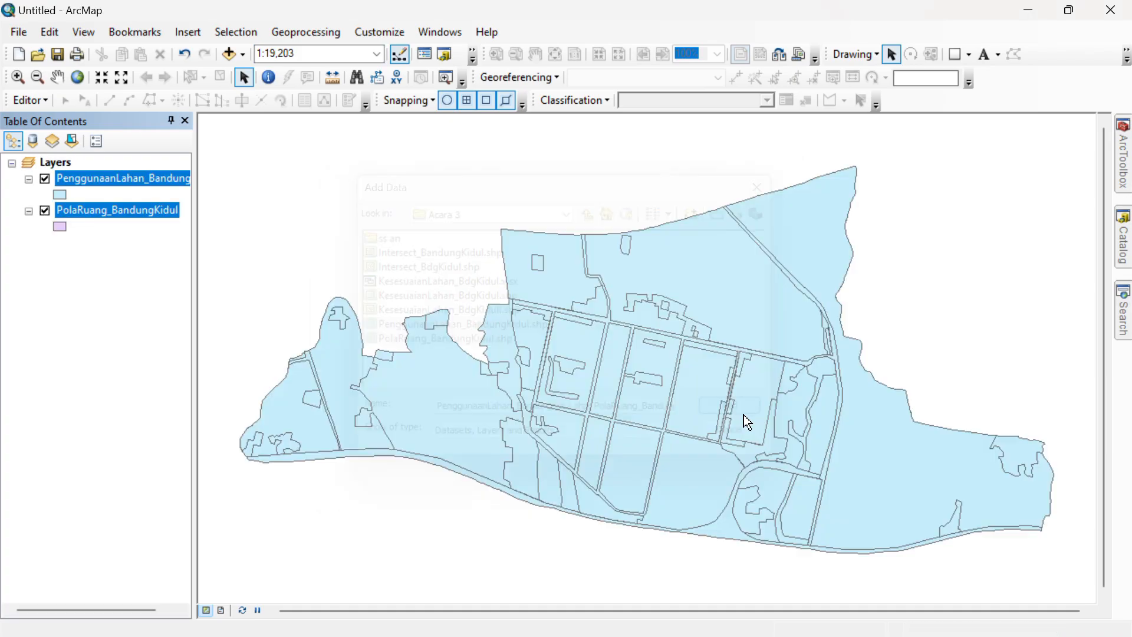
{"action": "left_click", "coordinate": [45, 179]}
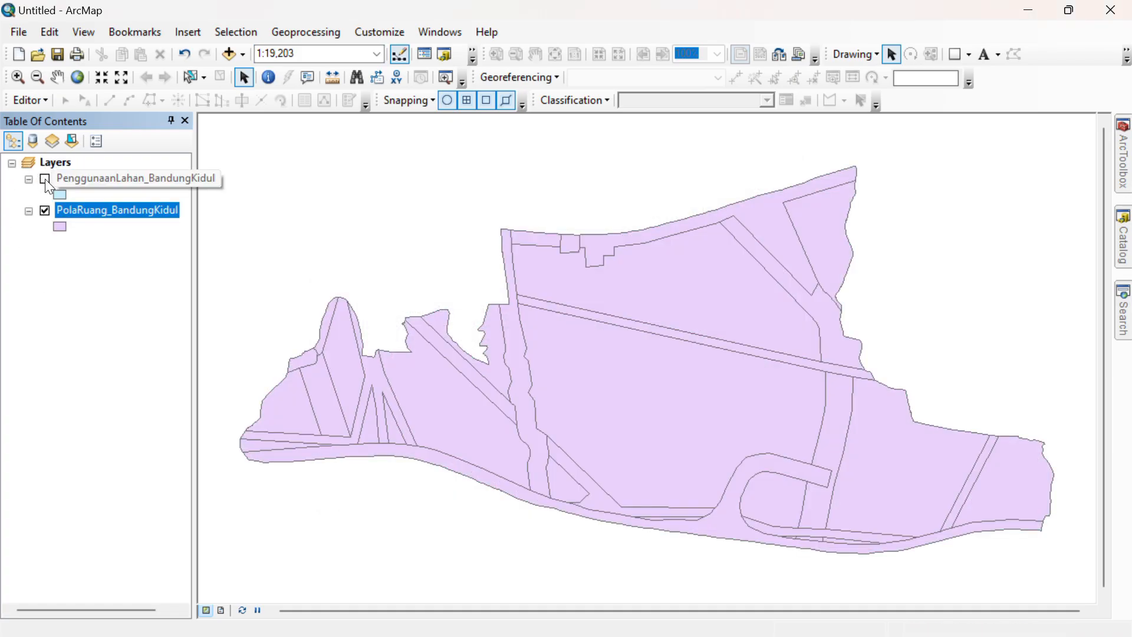
{"action": "left_click", "coordinate": [45, 178]}
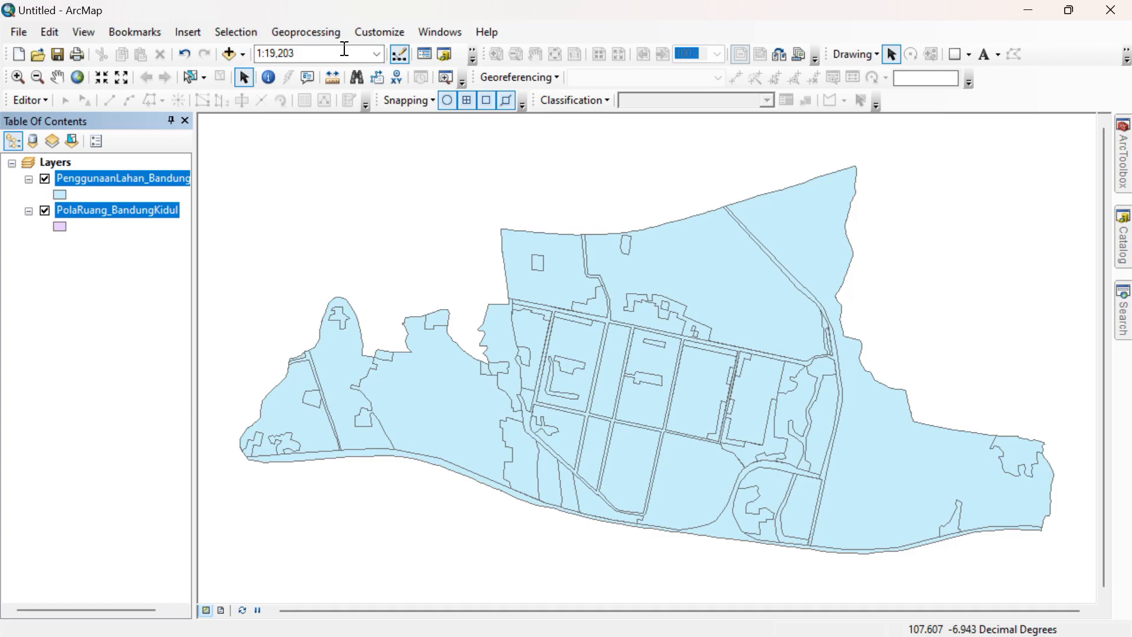
- Start the Intersect tool with PenggunaanLahan_BandungKidul and PolaRuang_BandungKidul as the input features
{"action": "left_click", "coordinate": [323, 39]}
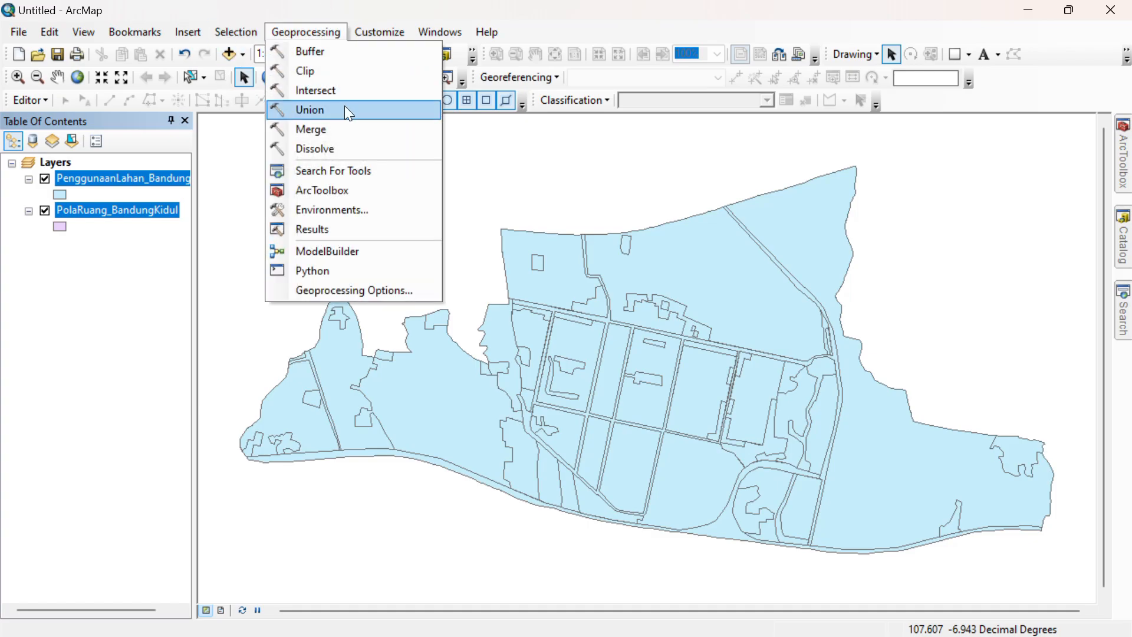
{"action": "left_click", "coordinate": [349, 91]}
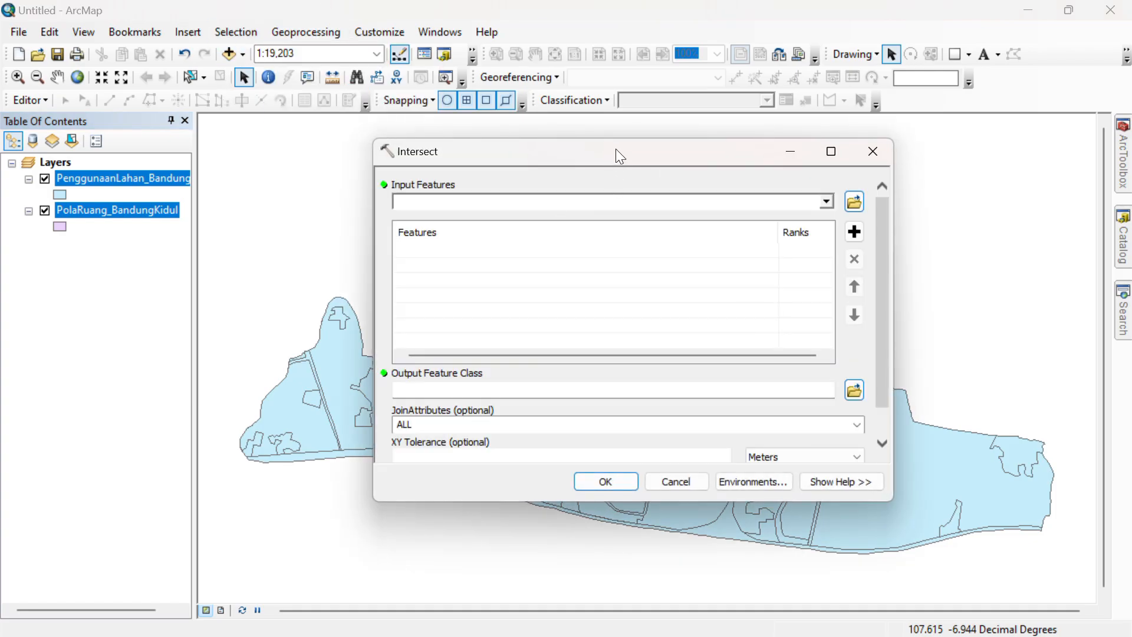
{"action": "mouse_move", "coordinate": [615, 149]}
{"action": "left_mouse_down"}
{"action": "mouse_move", "coordinate": [592, 157]}
{"action": "mouse_move", "coordinate": [613, 157]}
{"action": "left_mouse_up"}
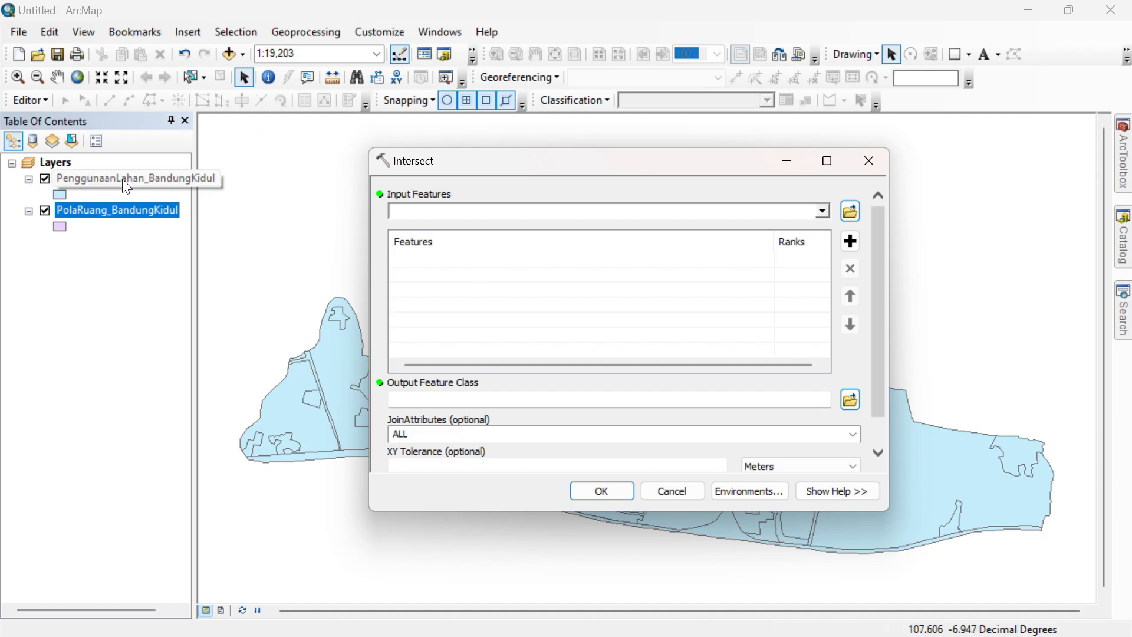
{"action": "left_click_drag", "start_coordinate": [122, 179], "coordinate": [538, 262]}
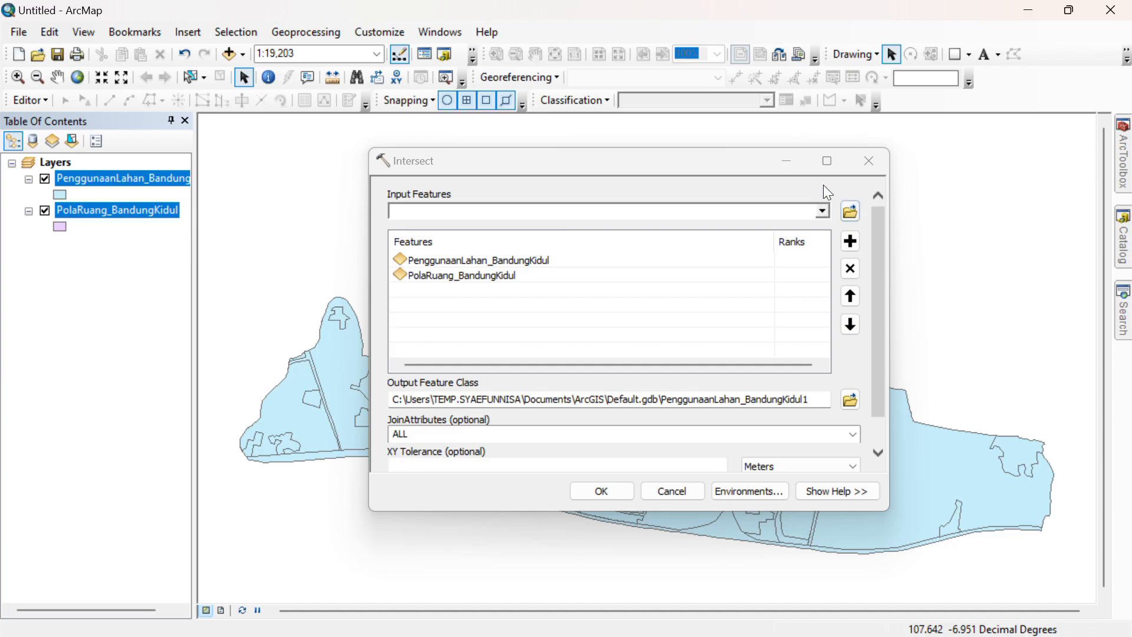
{"action": "left_click", "coordinate": [821, 213]}
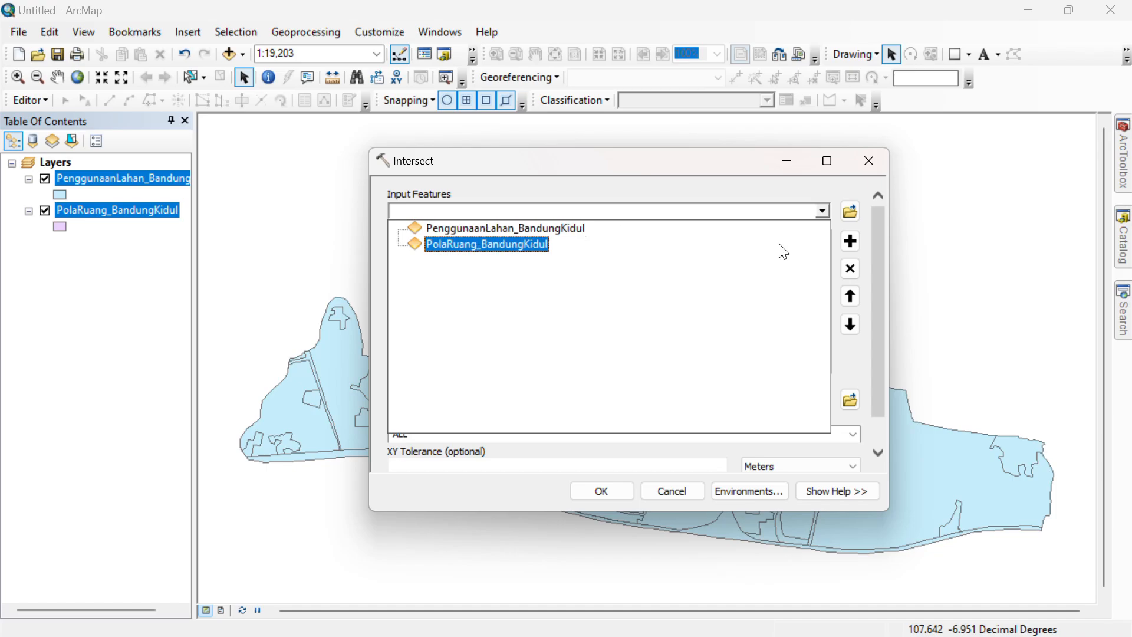
{"action": "left_click", "coordinate": [823, 210]}
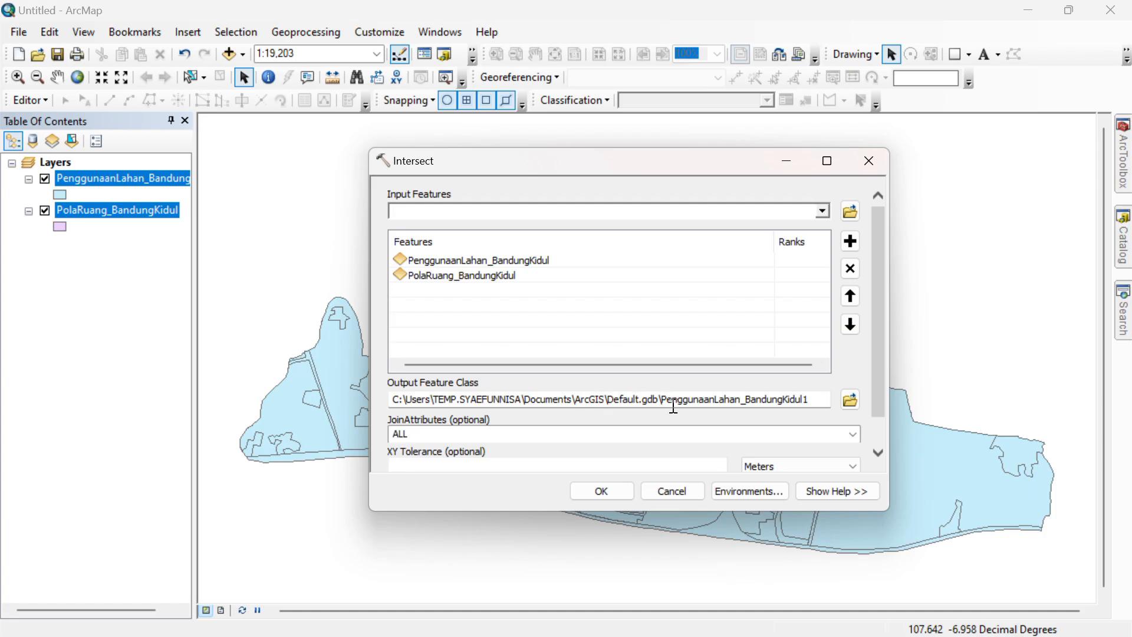
- Set the intersect output to KesesuaianLahan_BdgKidulll.shp in the Acara 3 folder and run the tool
{"action": "left_click", "coordinate": [850, 400]}
{"action": "key", "text": "Escape"}
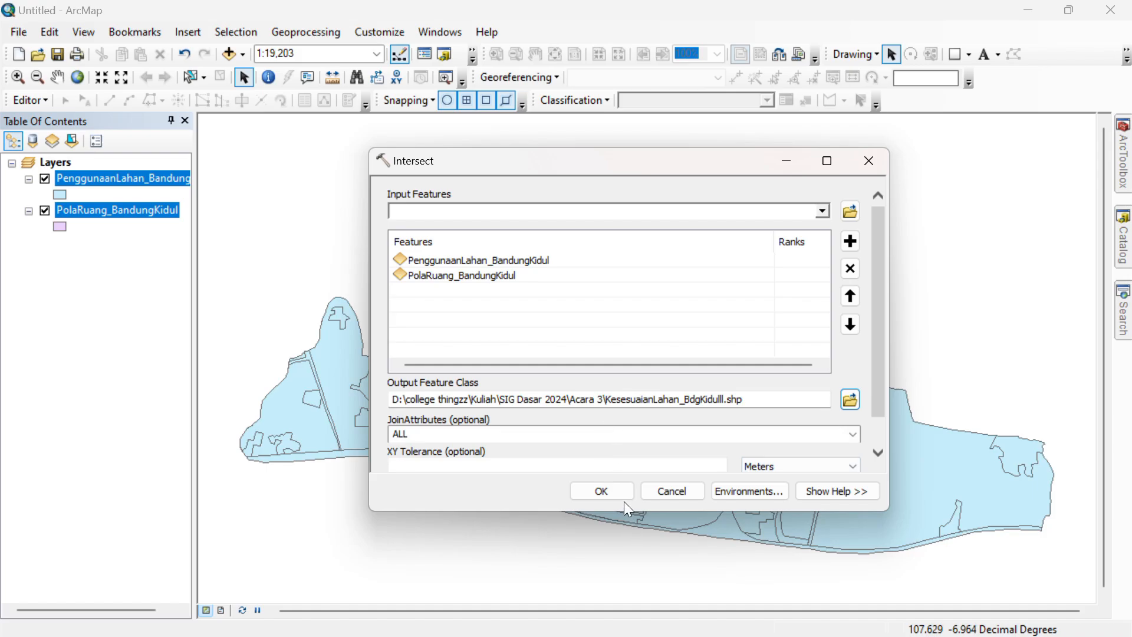
{"action": "left_click", "coordinate": [601, 491]}
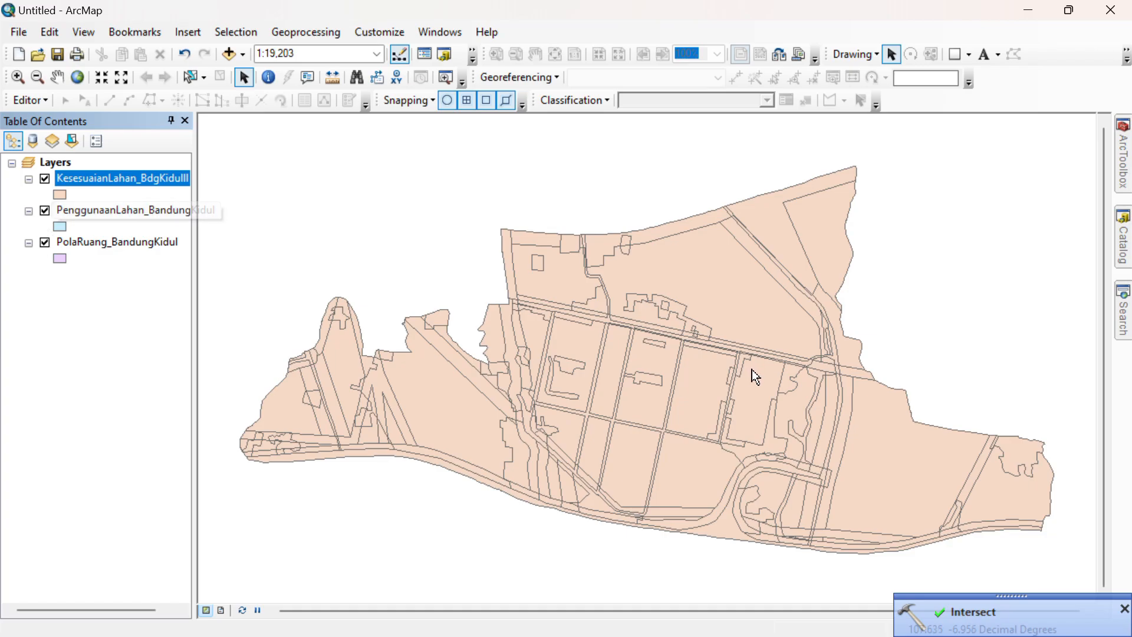
- Hide the PenggunaanLahan_BandungKidul and PolaRuang_BandungKidul layers so only the intersect result is drawn
{"action": "right_click", "coordinate": [581, 398]}
{"action": "left_click", "coordinate": [474, 232]}
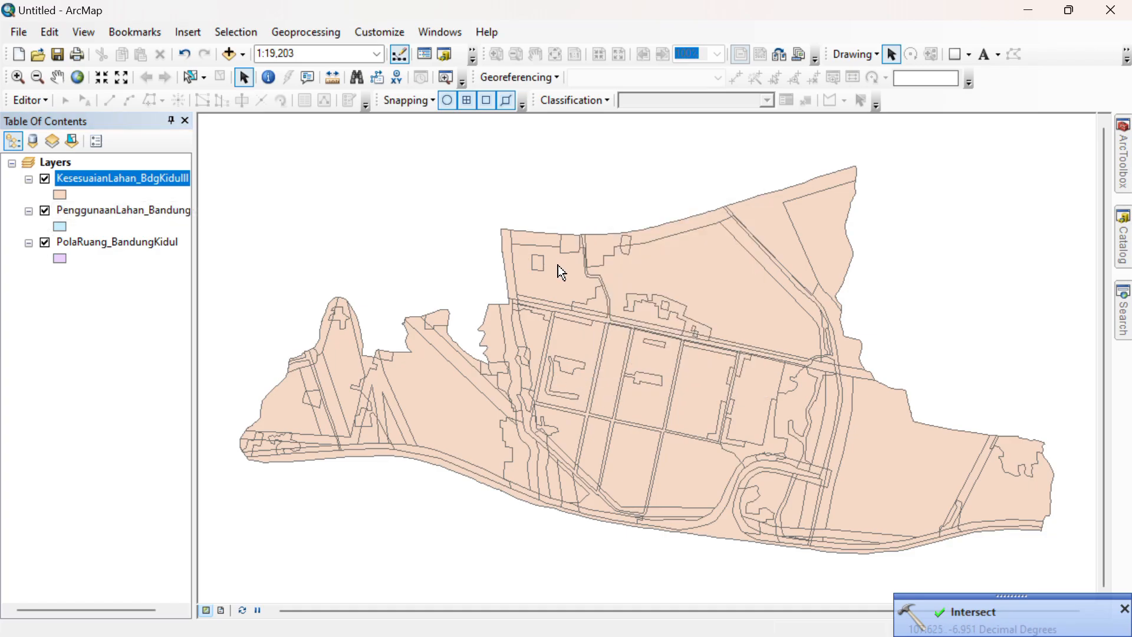
{"action": "left_click", "coordinate": [46, 210]}
{"action": "left_click", "coordinate": [46, 242]}
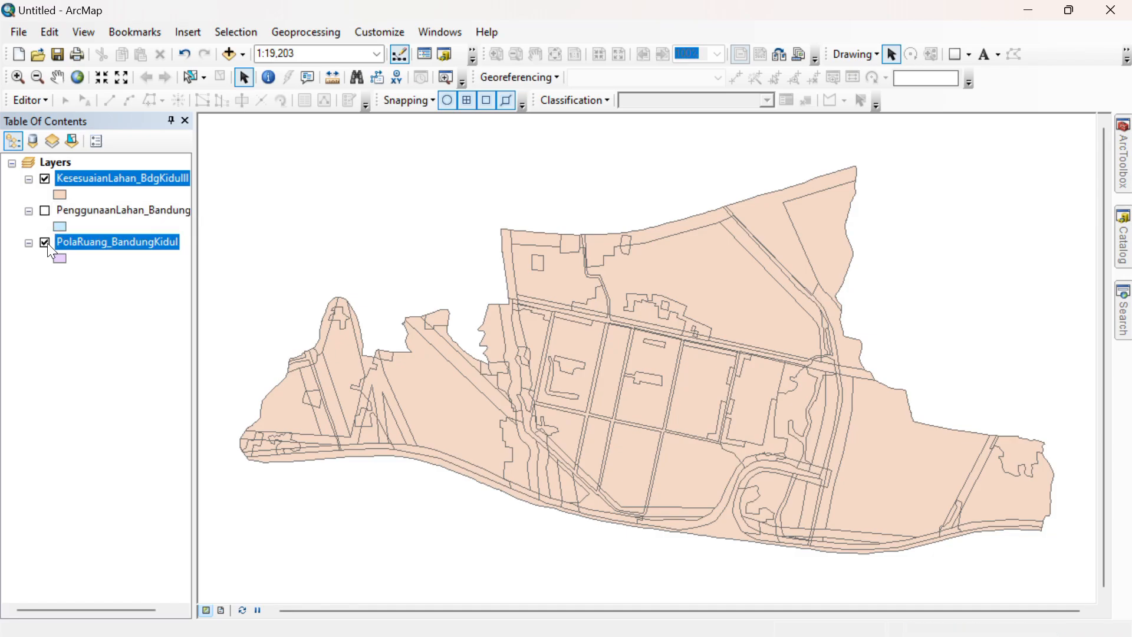
- Open the attribute table of the intersected KesesuaianLahan layer and place its window lower on the screen
{"action": "right_click", "coordinate": [123, 180]}
{"action": "left_click", "coordinate": [265, 234]}
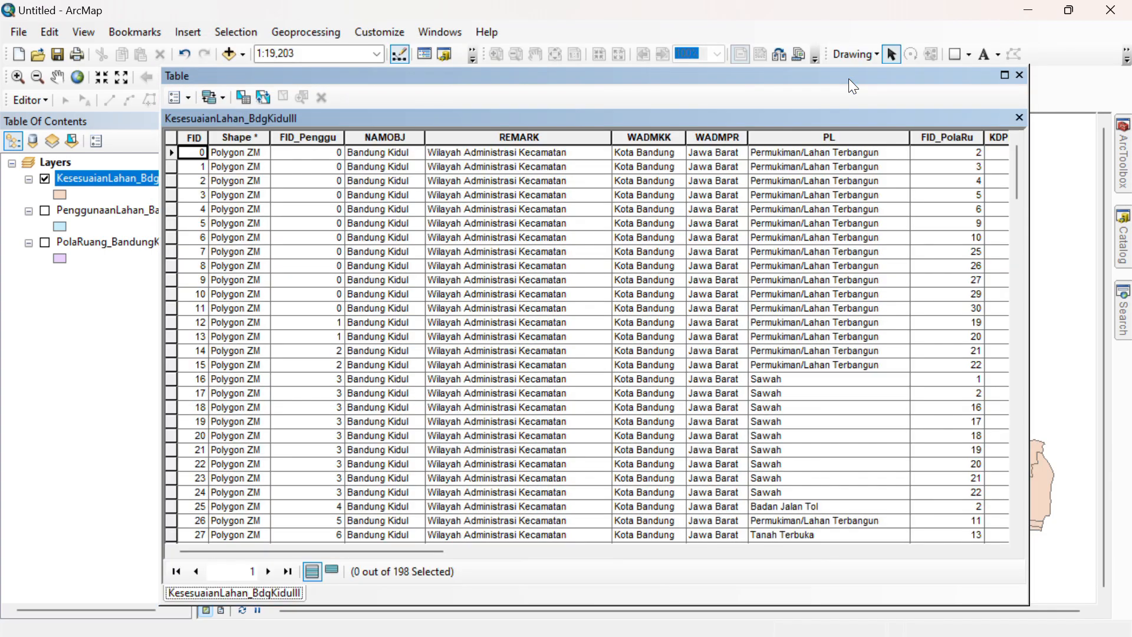
{"action": "left_click_drag", "start_coordinate": [881, 67], "coordinate": [876, 105]}
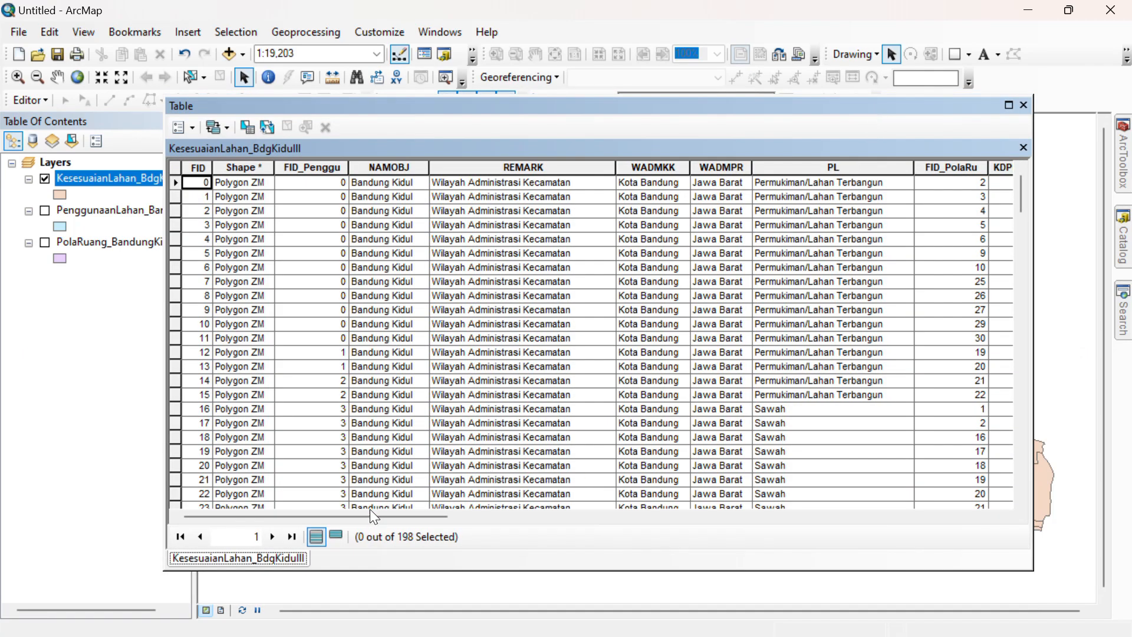
{"action": "left_click_drag", "start_coordinate": [369, 516], "coordinate": [300, 497]}
- Delete the FID_Penggu field from the intersected layer's attribute table
{"action": "left_click", "coordinate": [325, 167]}
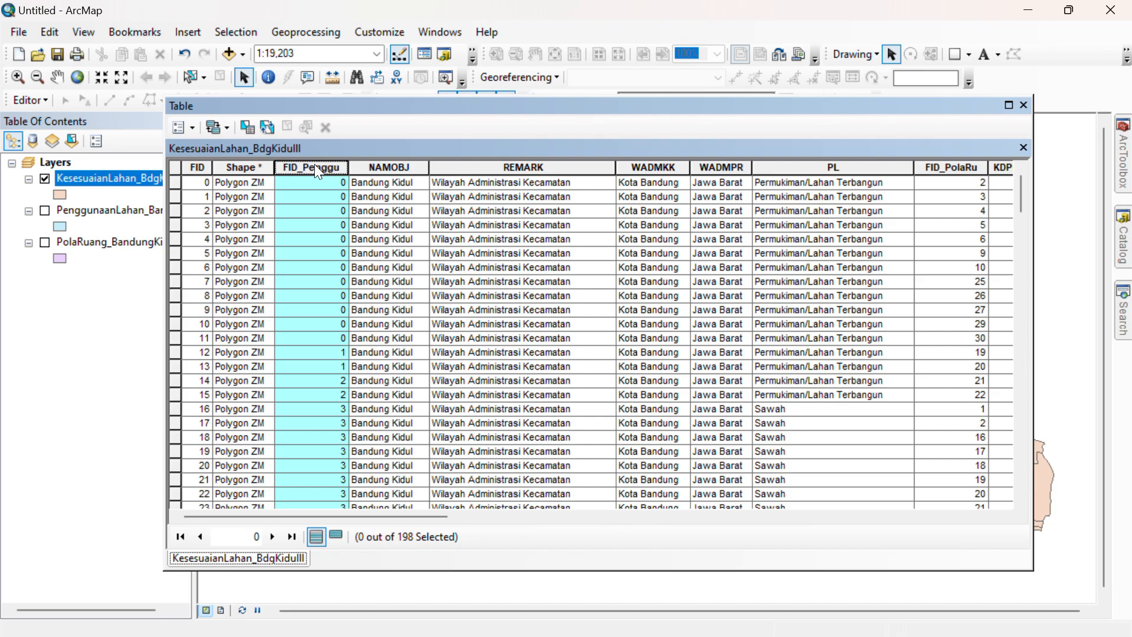
{"action": "right_click", "coordinate": [323, 172]}
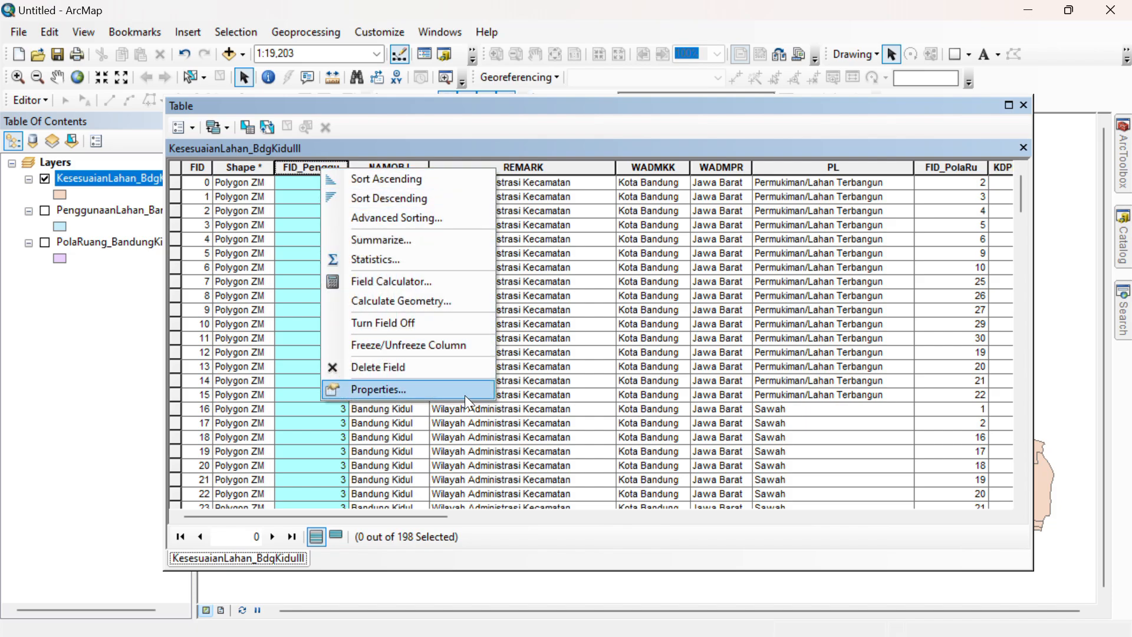
{"action": "left_click", "coordinate": [423, 368]}
{"action": "left_click", "coordinate": [631, 399]}
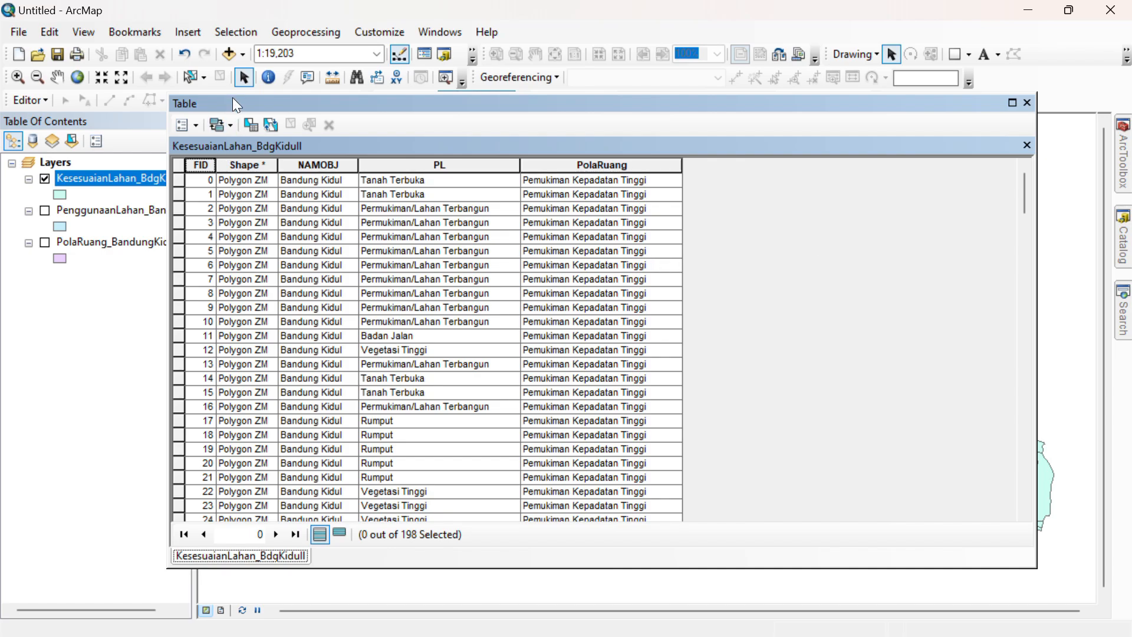
- Add a Text field named Kelas with length 50 to the KesesuaianLahan table and narrow its column
{"action": "left_click", "coordinate": [197, 126]}
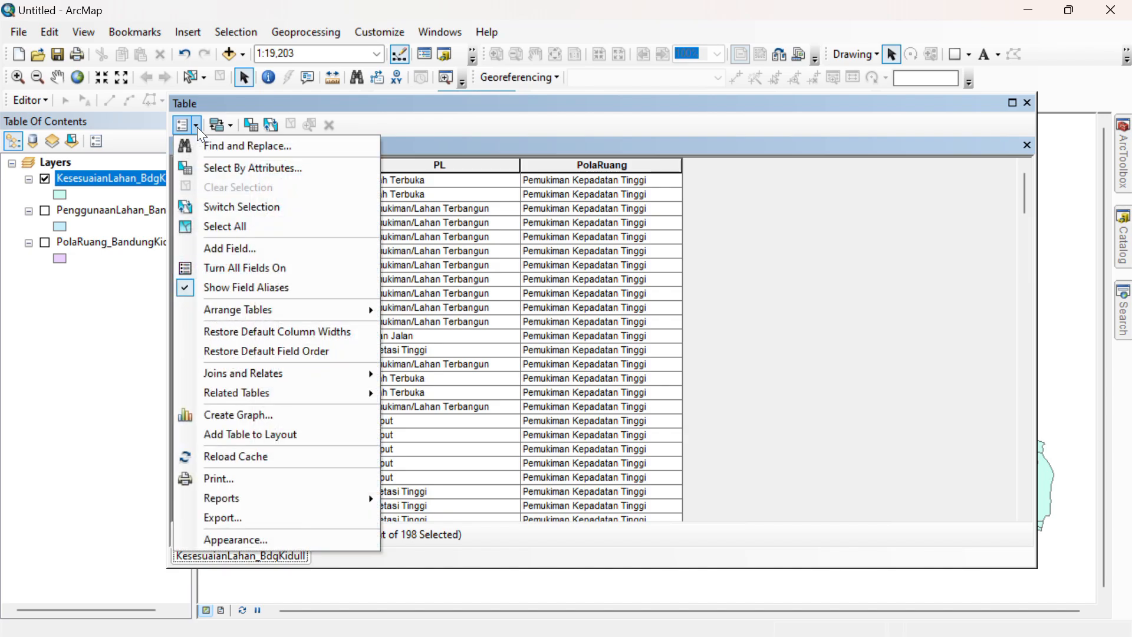
{"action": "left_click", "coordinate": [240, 250]}
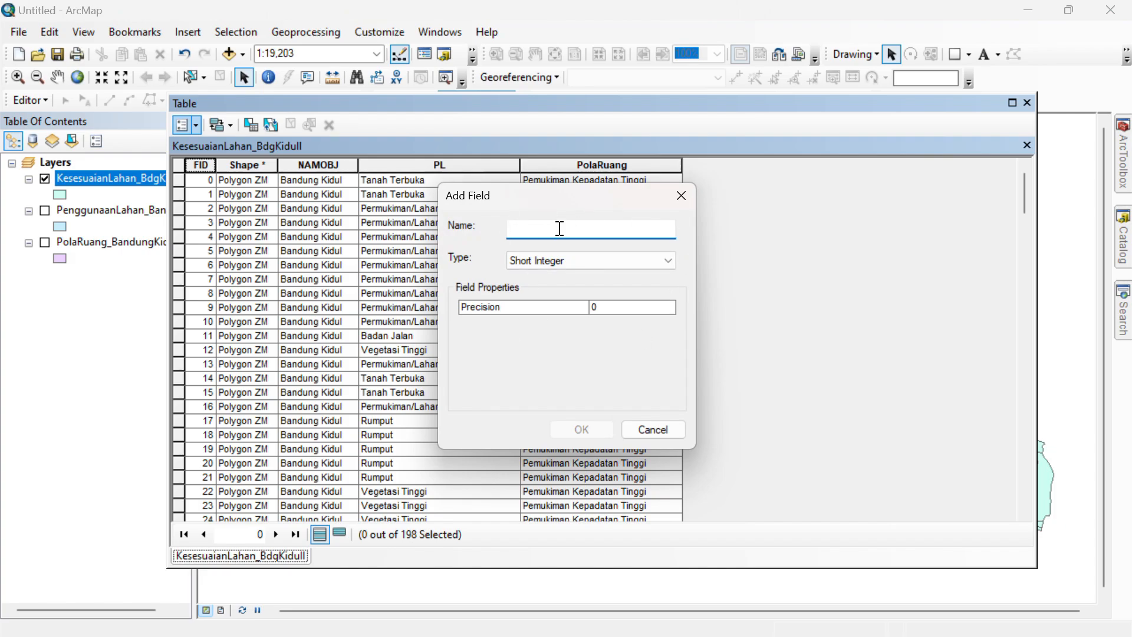
{"action": "type", "text": "Kelas"}
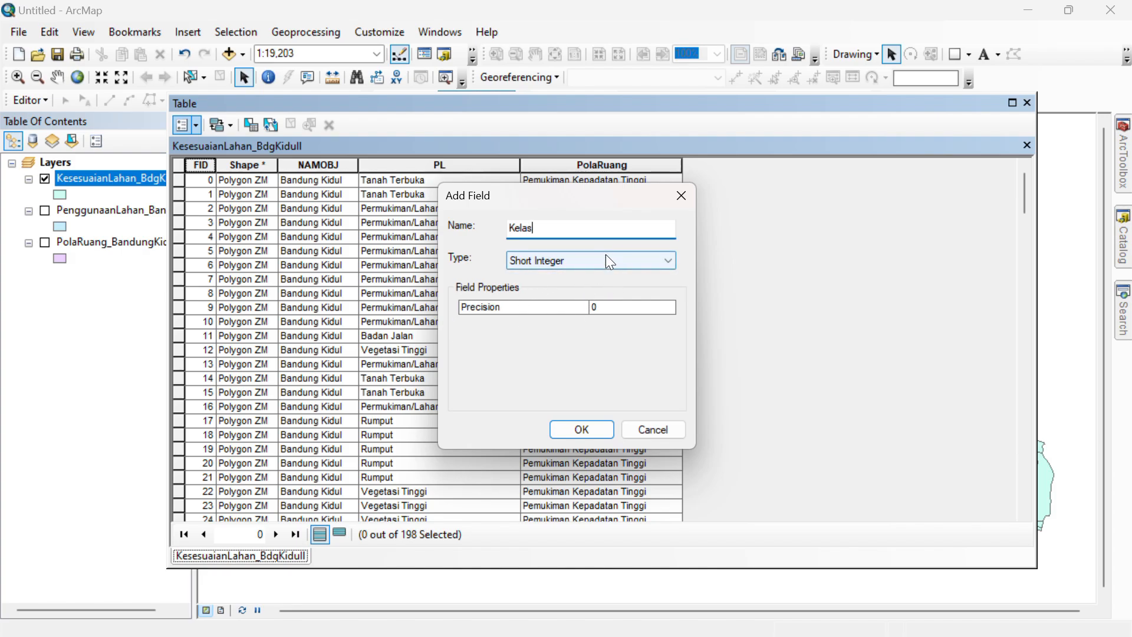
{"action": "left_click", "coordinate": [609, 262]}
{"action": "left_click", "coordinate": [578, 323]}
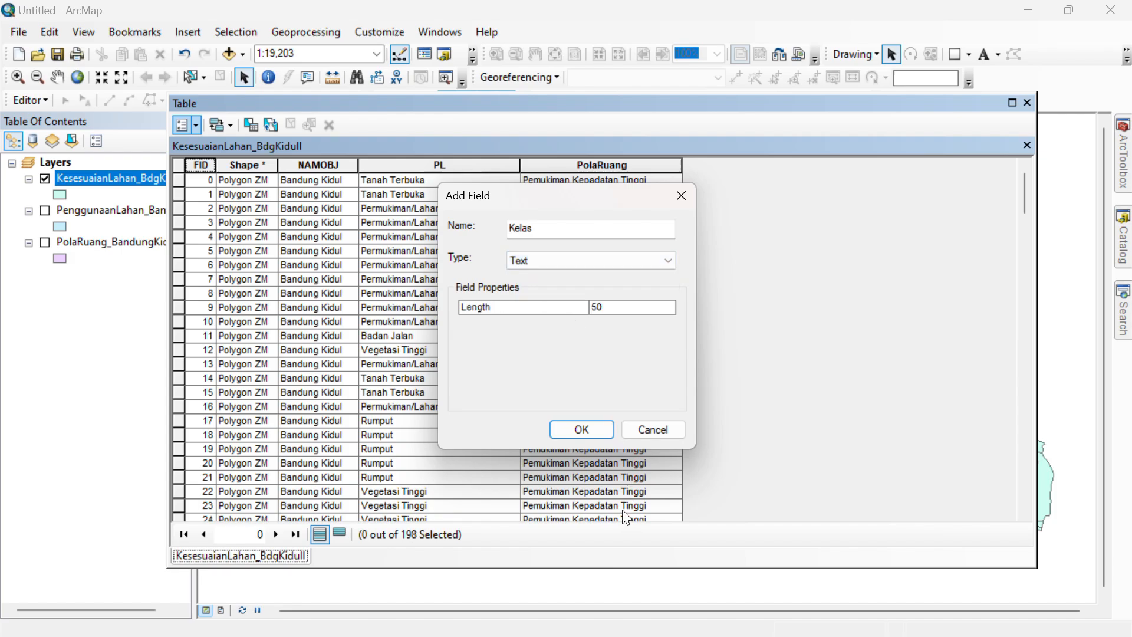
{"action": "left_click", "coordinate": [595, 428]}
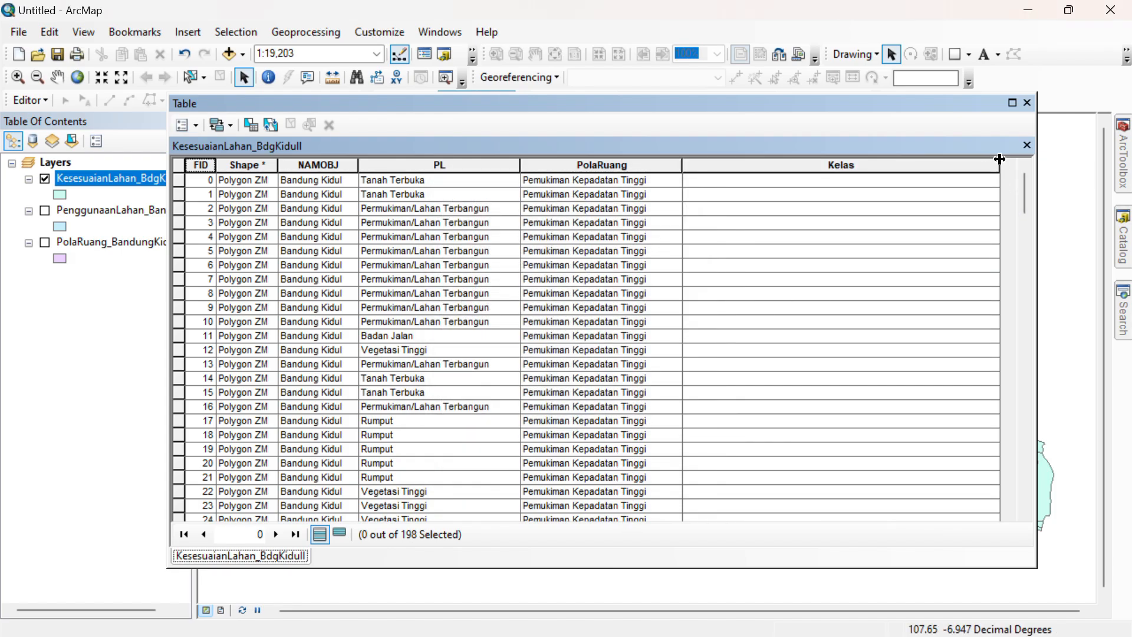
{"action": "left_click_drag", "start_coordinate": [1000, 161], "coordinate": [855, 160]}
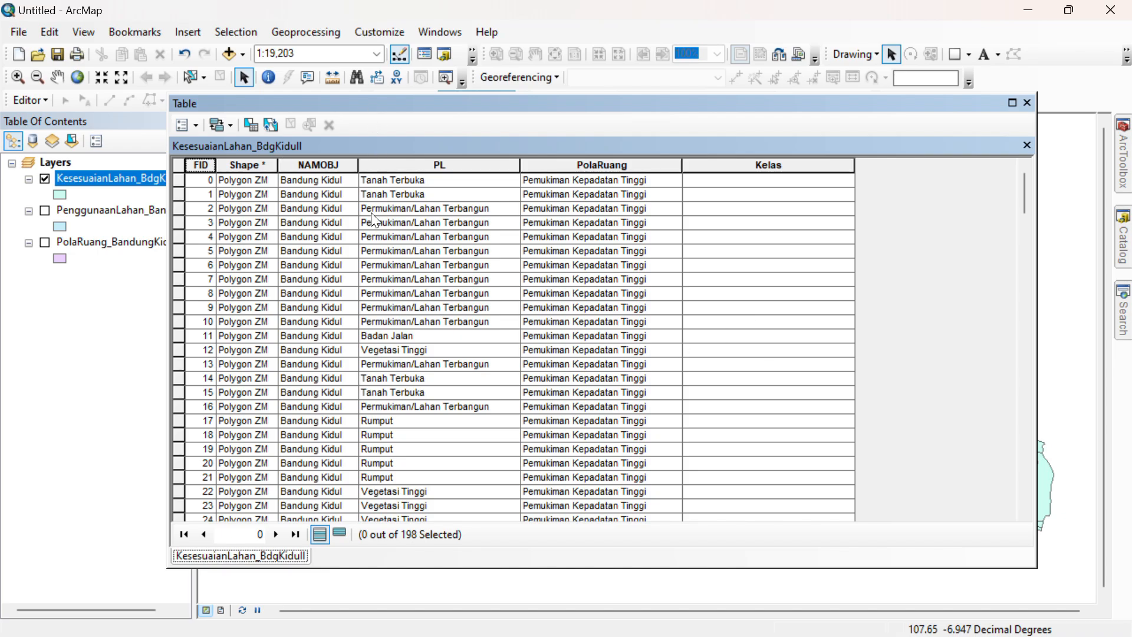
- Sort the attribute table by the PL field in ascending order and review the PL and PolaRuang pairings
{"action": "scroll", "coordinate": [471, 166], "scroll_direction": "down", "scroll_amount": 1}
{"action": "scroll", "coordinate": [497, 241], "scroll_direction": "up", "scroll_amount": 1}
{"action": "double_click", "coordinate": [465, 164]}
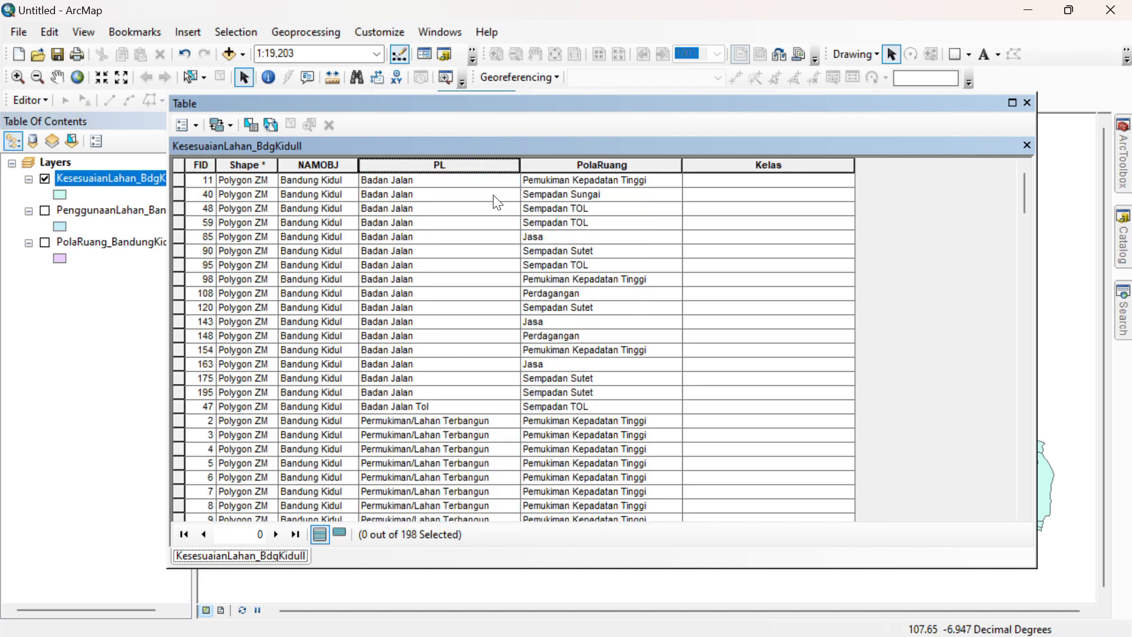
{"action": "scroll", "coordinate": [533, 264], "scroll_direction": "down", "scroll_amount": 10}
{"action": "scroll", "coordinate": [534, 272], "scroll_direction": "down", "scroll_amount": 20}
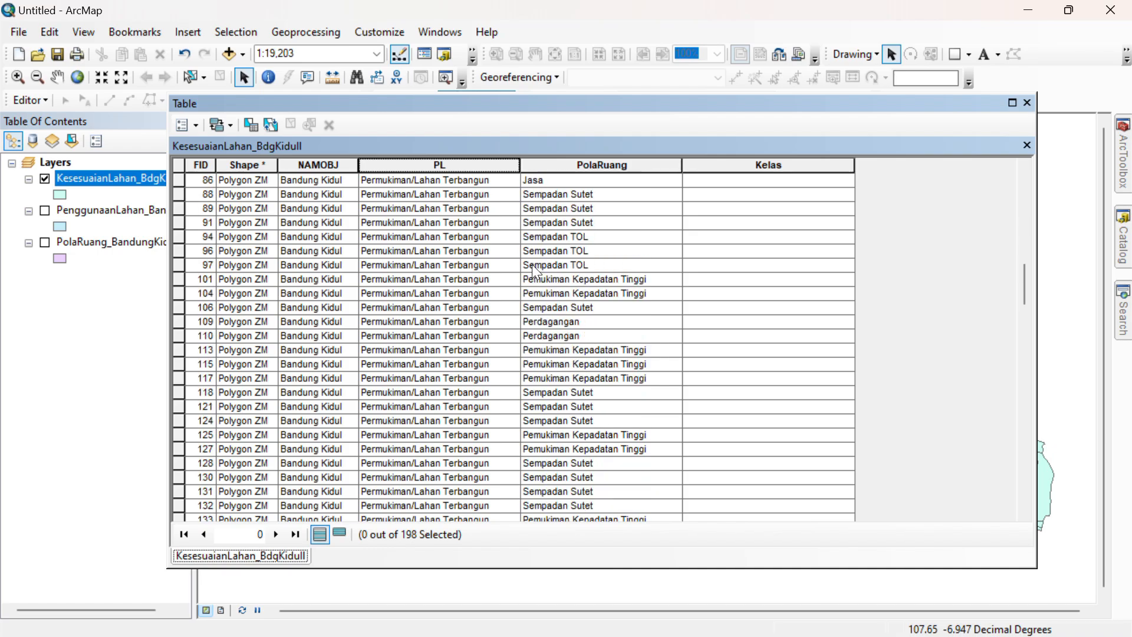
- Select the records whose PL equals 'Badan Jalan' with an attribute query on the KesesuaianLahan_BdgKidull table
{"action": "scroll", "coordinate": [531, 279], "scroll_direction": "down", "scroll_amount": 6}
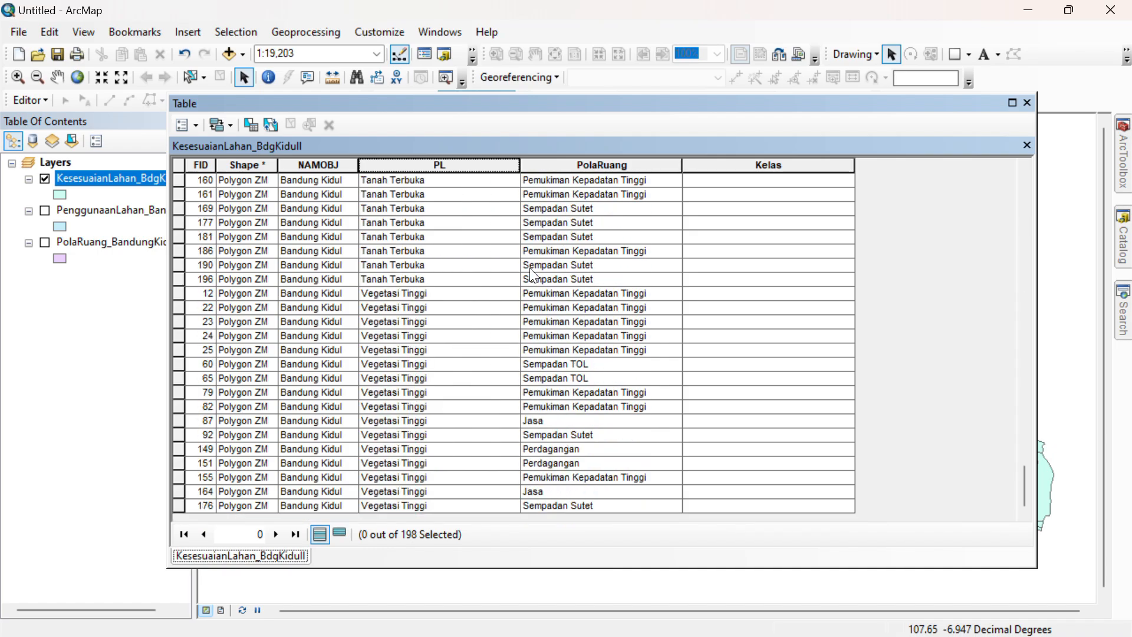
{"action": "left_click_drag", "start_coordinate": [1023, 486], "coordinate": [1024, 180]}
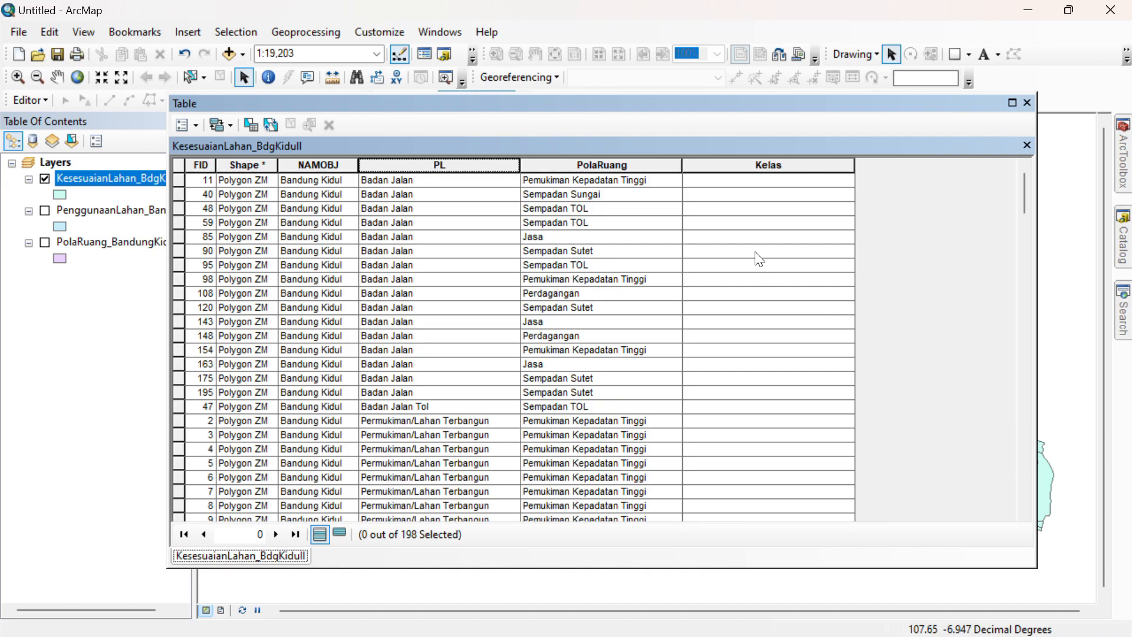
{"action": "left_click", "coordinate": [251, 125]}
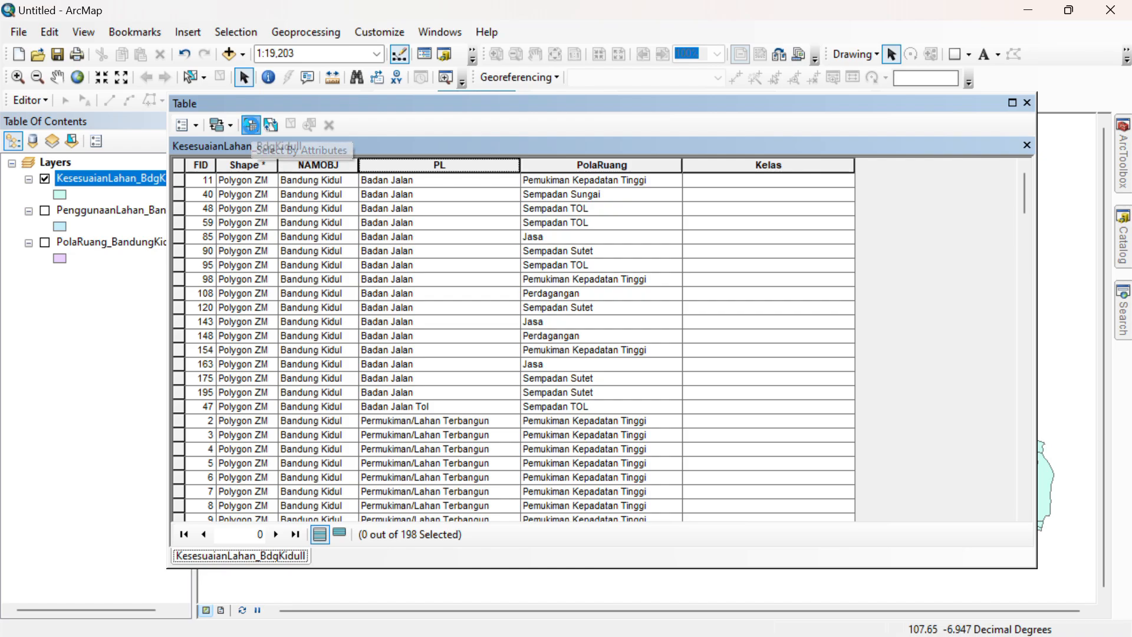
{"action": "left_click_drag", "start_coordinate": [185, 34], "coordinate": [195, 38]}
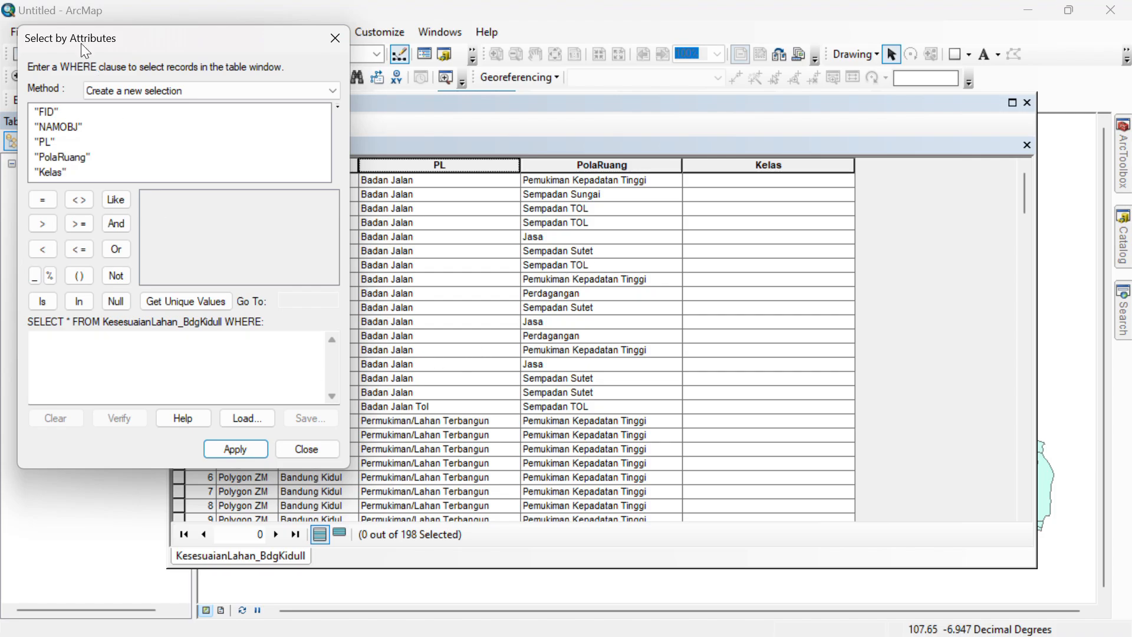
{"action": "double_click", "coordinate": [43, 142]}
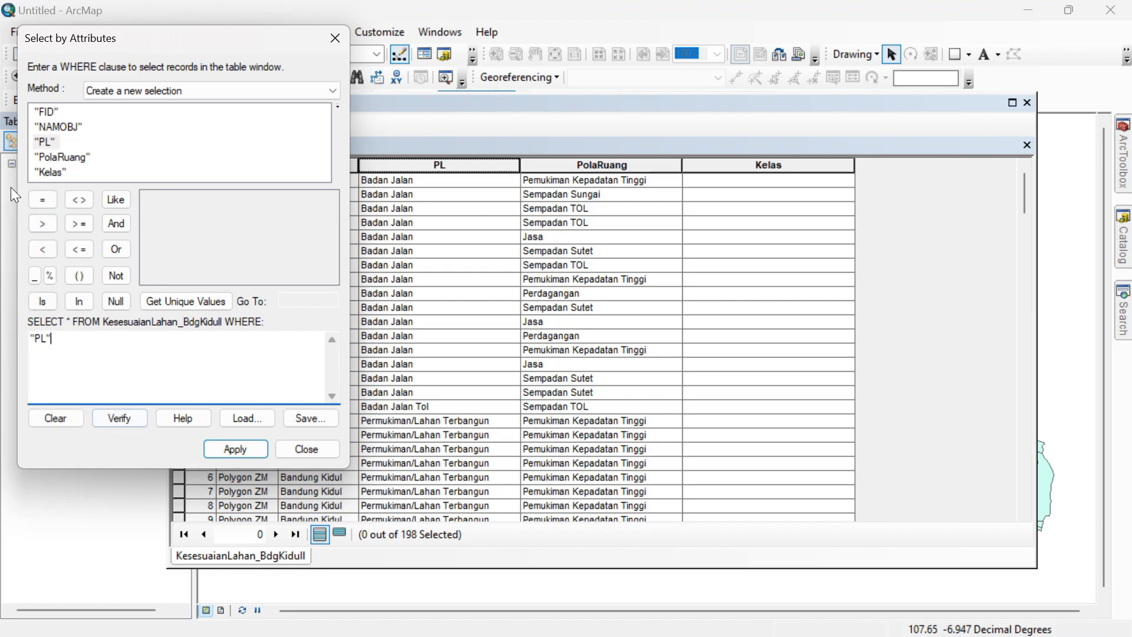
{"action": "left_click", "coordinate": [39, 200]}
{"action": "left_click", "coordinate": [204, 302]}
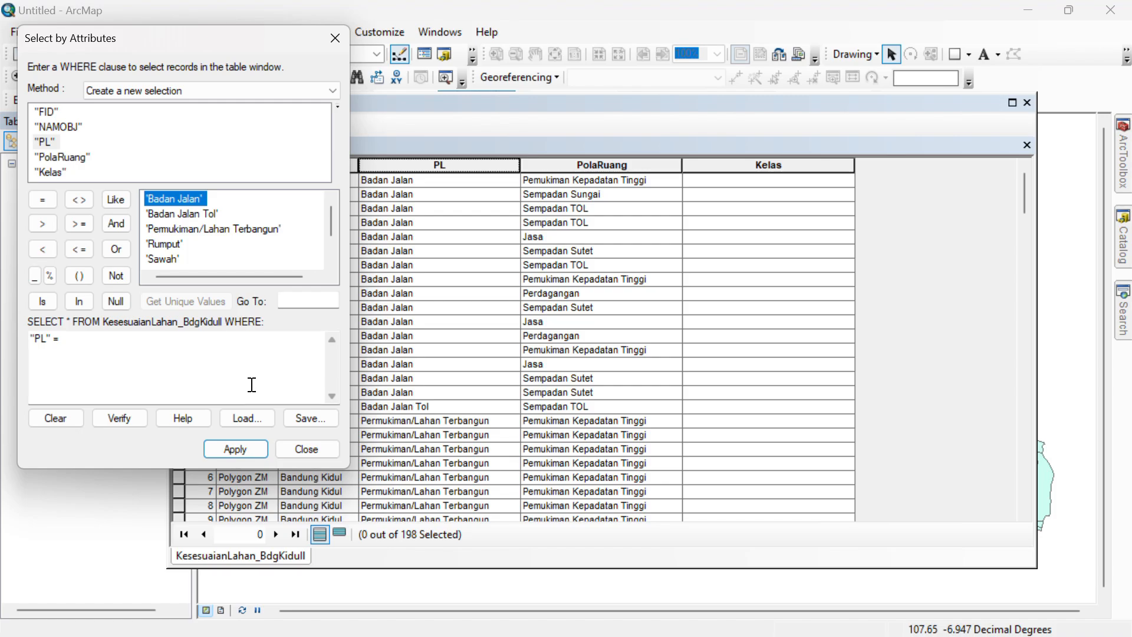
{"action": "left_click", "coordinate": [256, 341]}
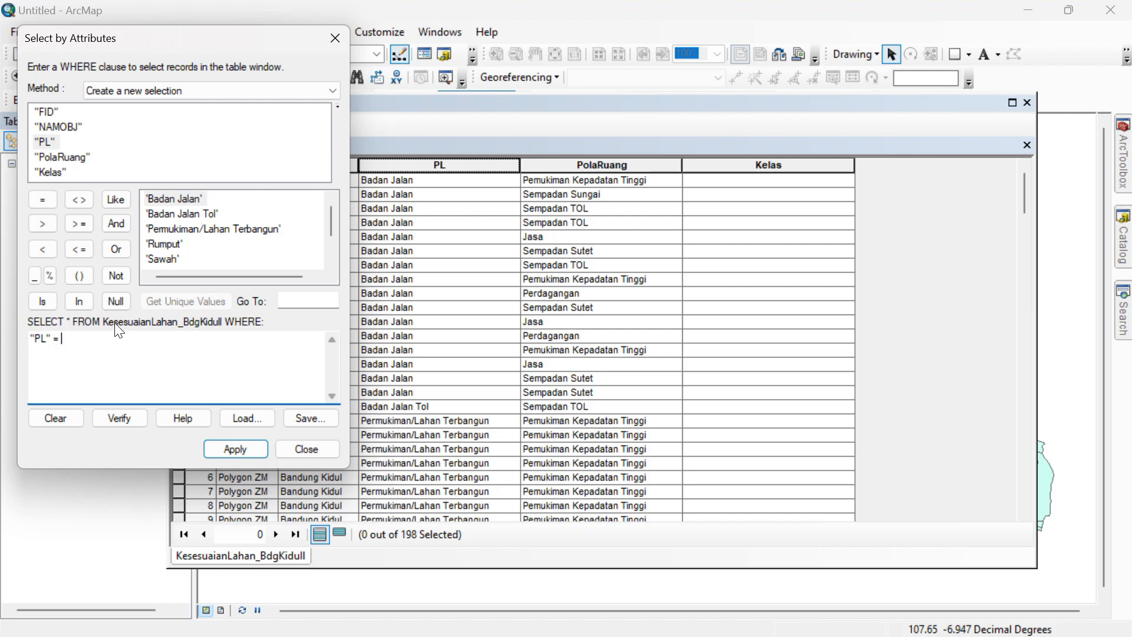
{"action": "double_click", "coordinate": [183, 199]}
{"action": "left_click", "coordinate": [254, 452]}
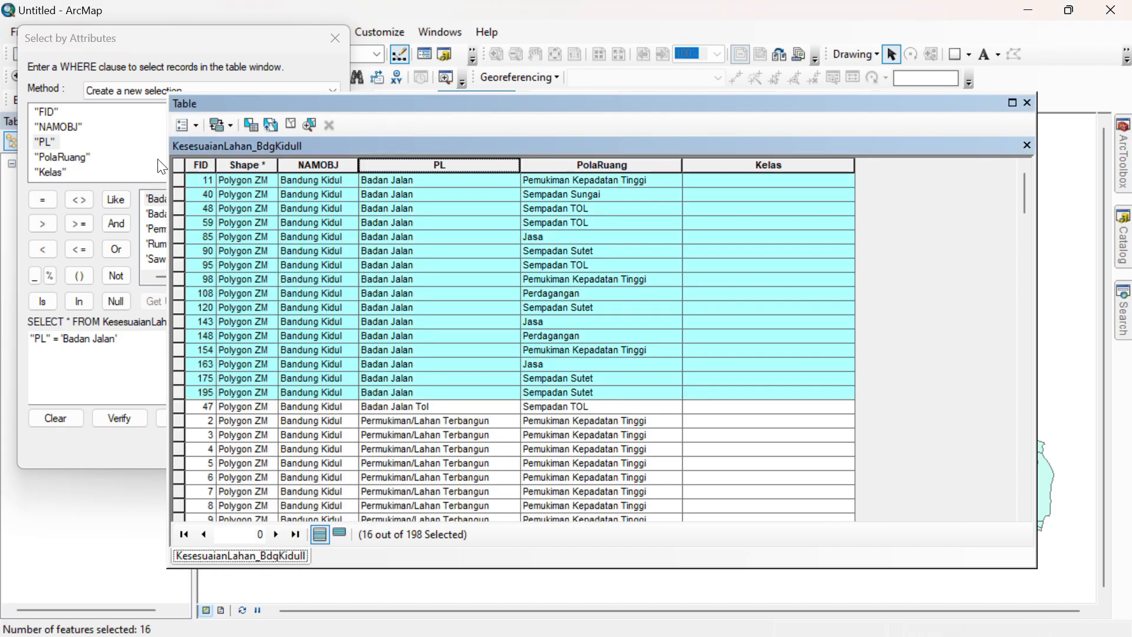
- Show only the selected records in the attribute table and move its window clear of the layer list
{"action": "left_click_drag", "start_coordinate": [549, 104], "coordinate": [554, 100]}
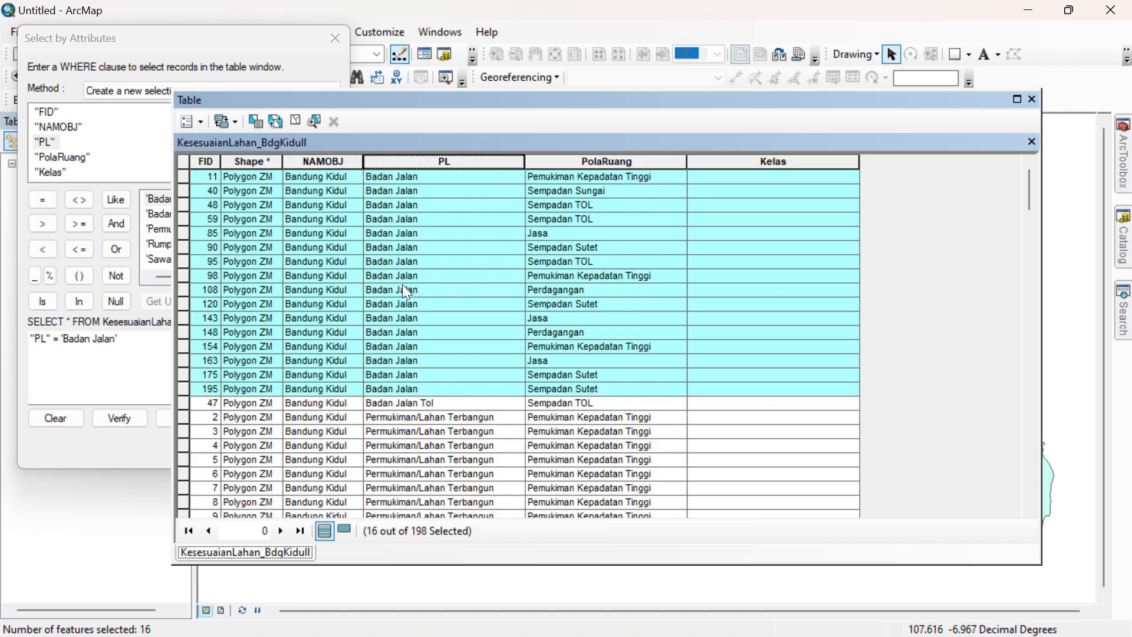
{"action": "left_click", "coordinate": [345, 531]}
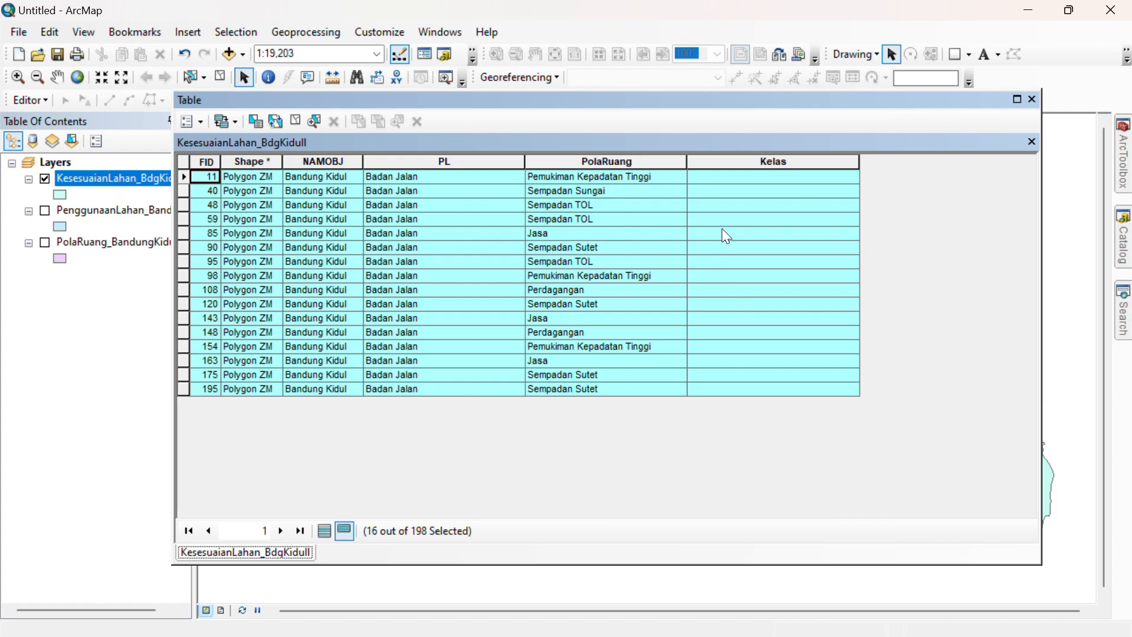
{"action": "left_click_drag", "start_coordinate": [646, 98], "coordinate": [692, 86]}
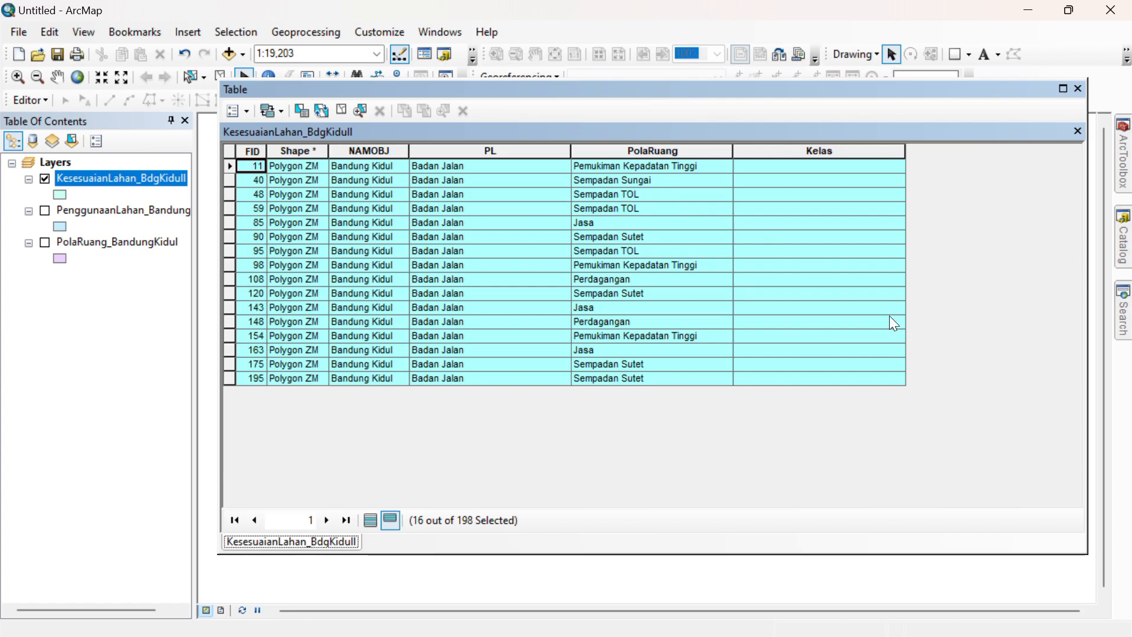
- Start an edit session on the KesesuaianLahan_BdgKidull layer, continuing past the spatial reference warnings
{"action": "right_click", "coordinate": [156, 179]}
{"action": "mouse_move", "coordinate": [318, 402]}
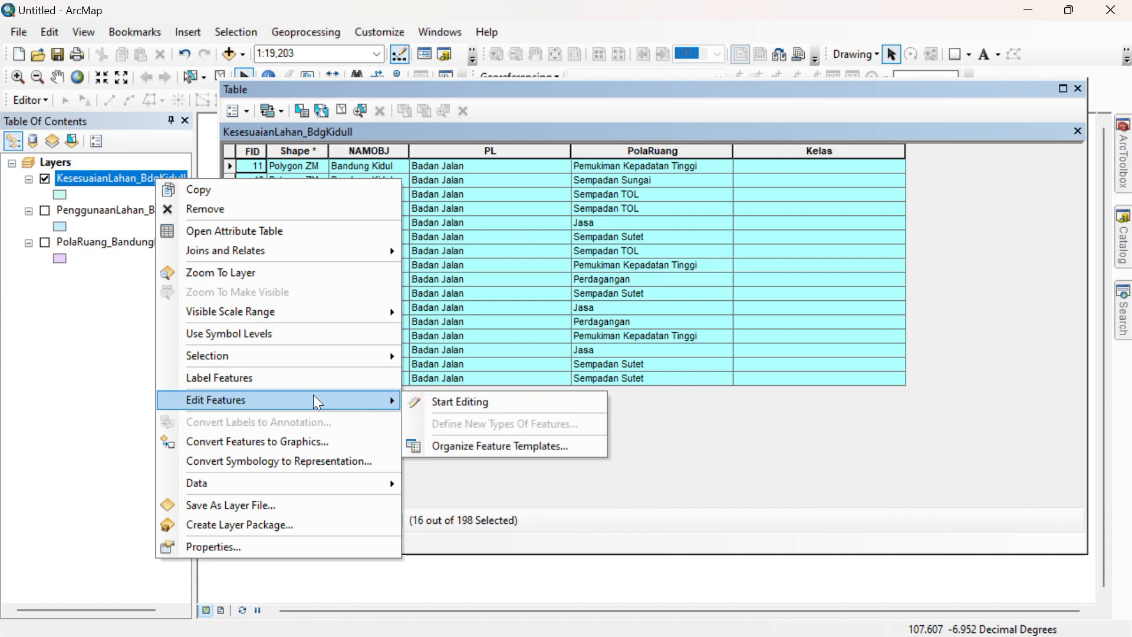
{"action": "left_click", "coordinate": [506, 406]}
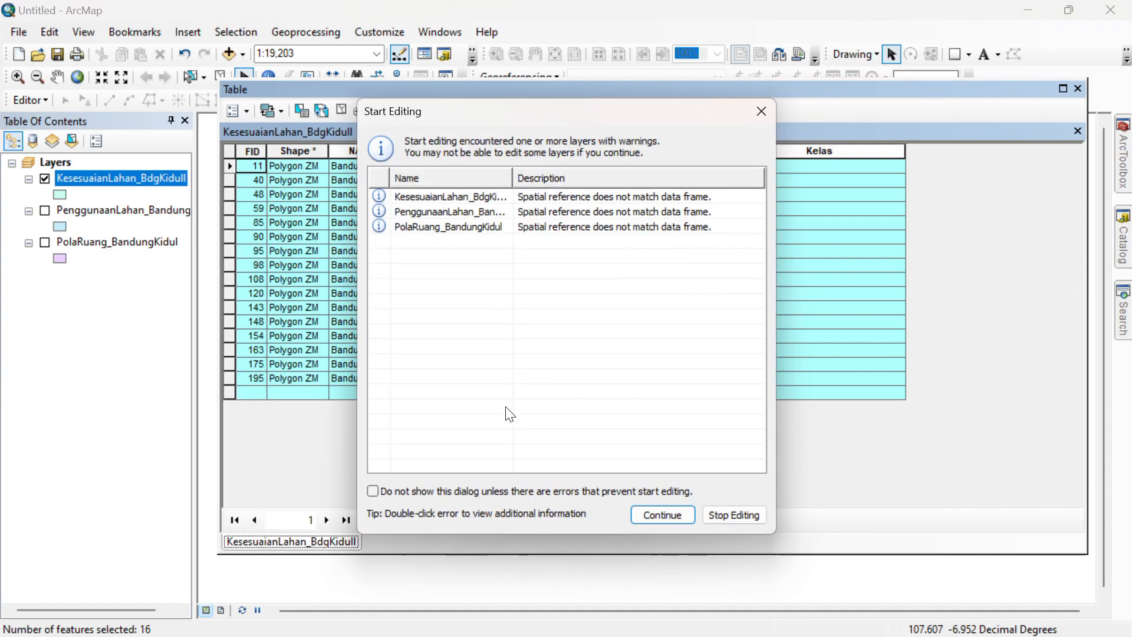
{"action": "left_click", "coordinate": [453, 199]}
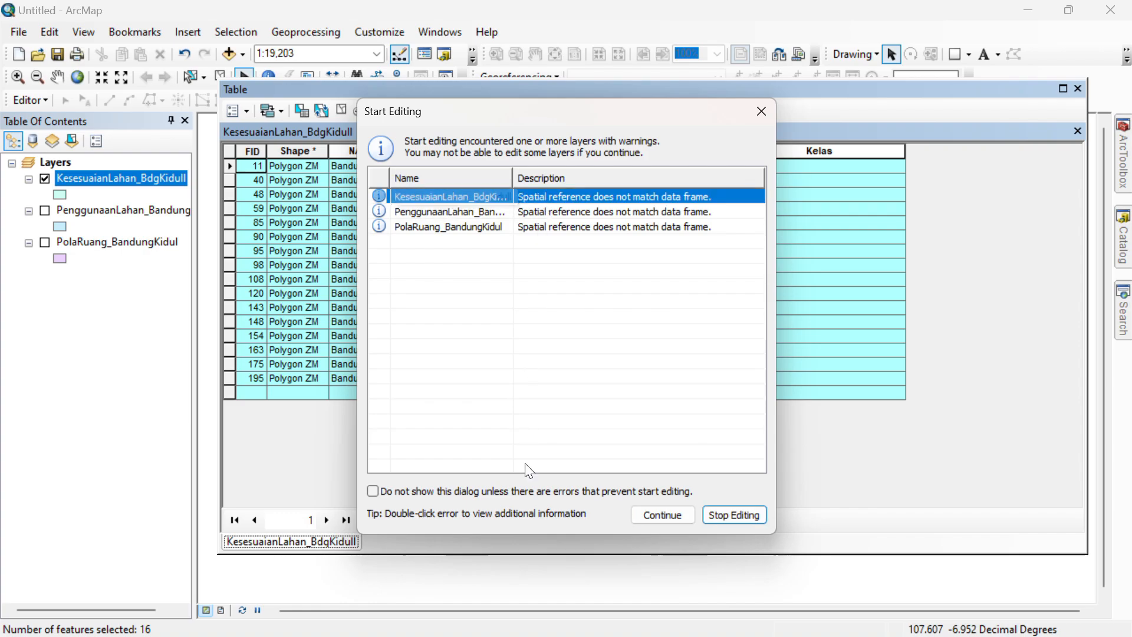
{"action": "left_click", "coordinate": [673, 519]}
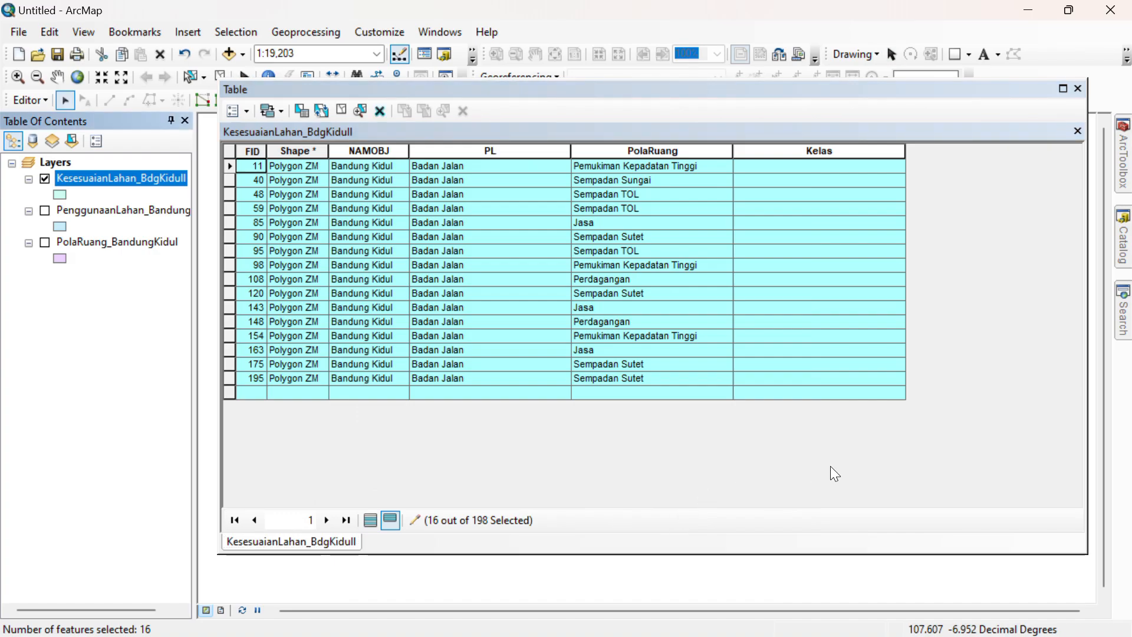
{"action": "left_click", "coordinate": [828, 166]}
{"action": "left_click", "coordinate": [823, 194]}
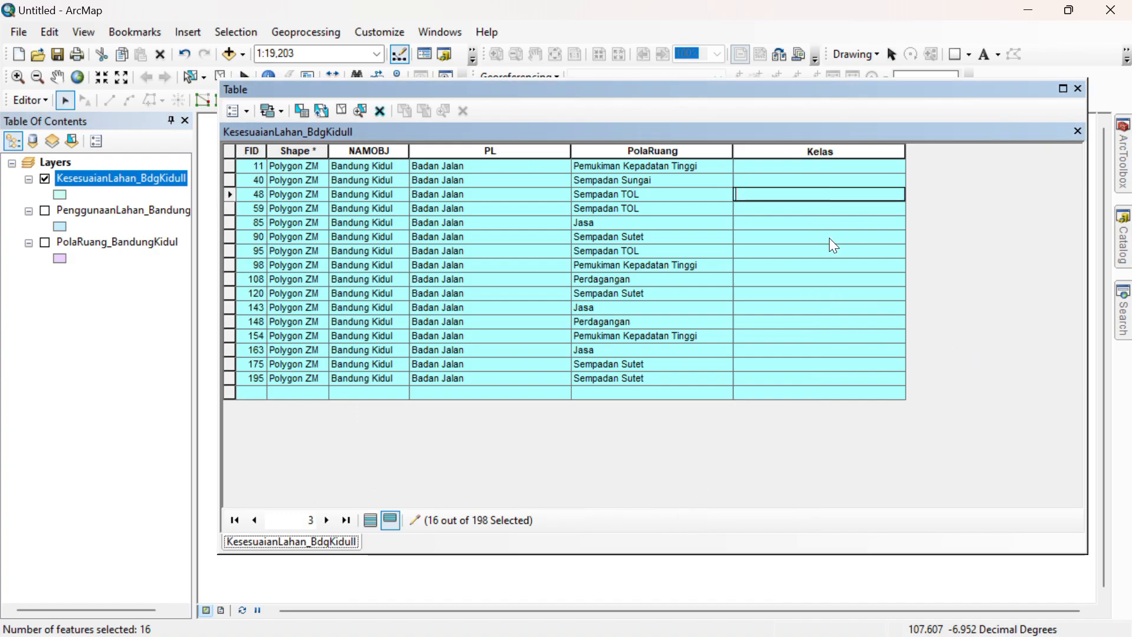
{"action": "left_click", "coordinate": [828, 253]}
{"action": "left_click", "coordinate": [826, 293]}
{"action": "left_click", "coordinate": [829, 363]}
{"action": "left_click", "coordinate": [966, 383]}
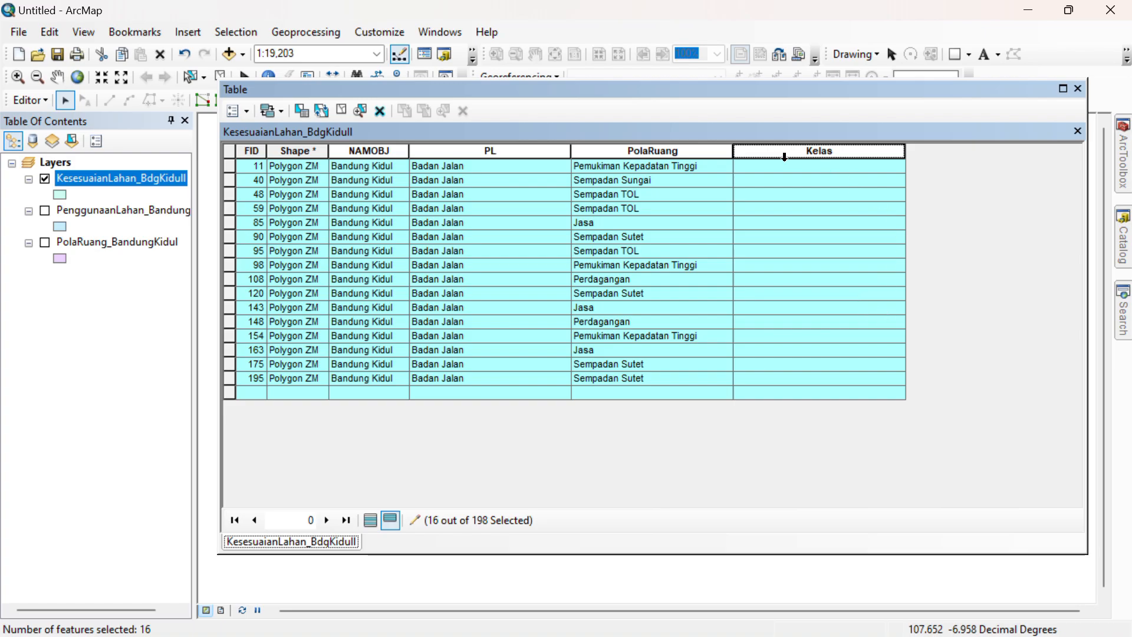
{"action": "left_click", "coordinate": [845, 147]}
{"action": "right_click", "coordinate": [846, 148]}
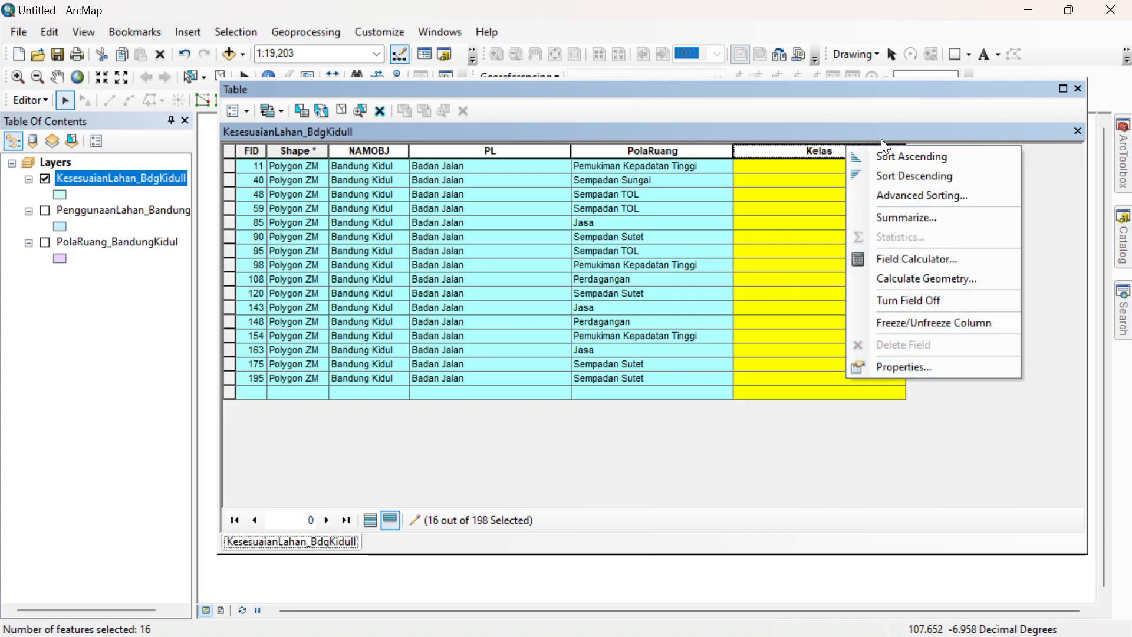
{"action": "left_click", "coordinate": [948, 469]}
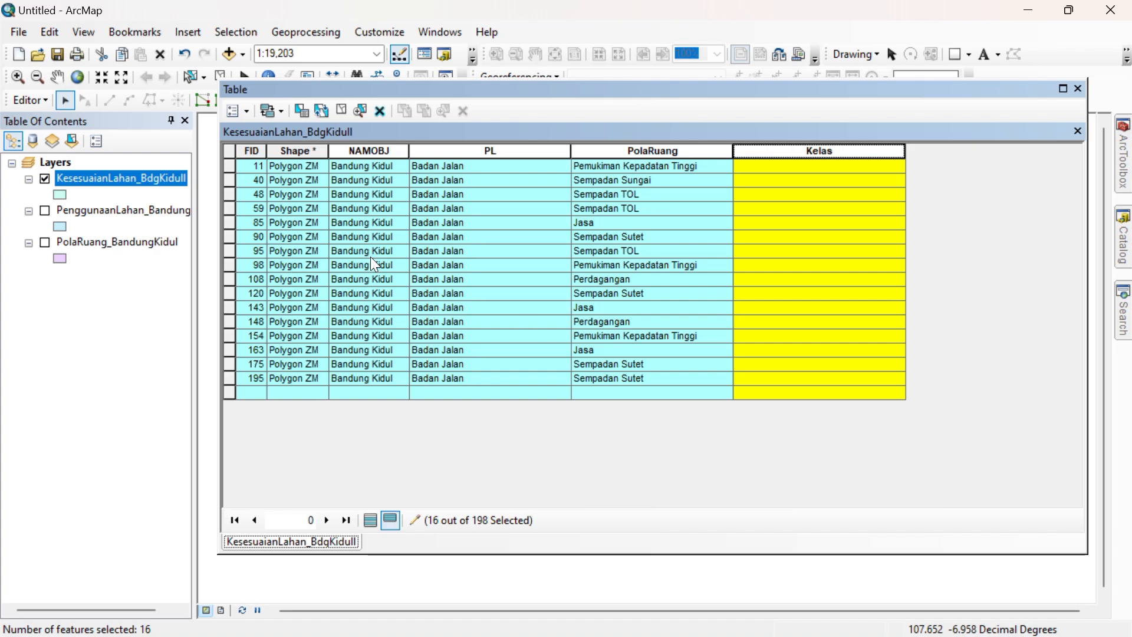
{"action": "left_click", "coordinate": [723, 391]}
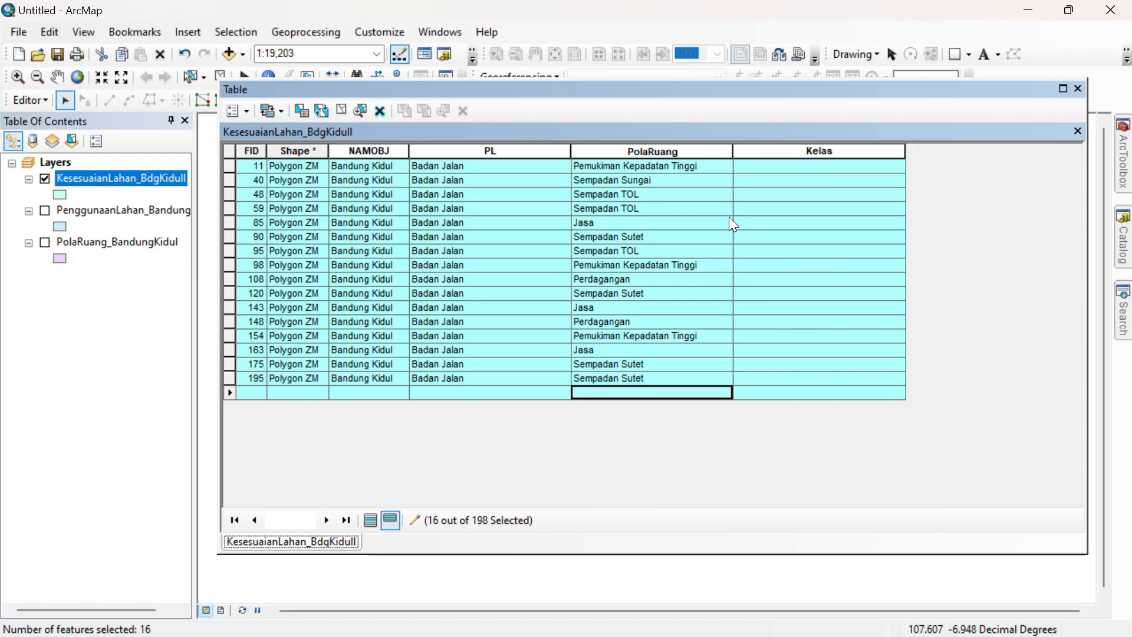
- Reopen the attribute query and extend the "PL" = 'Badan Jalan' clause with AND "PolaRuang"
{"action": "left_click", "coordinate": [300, 110]}
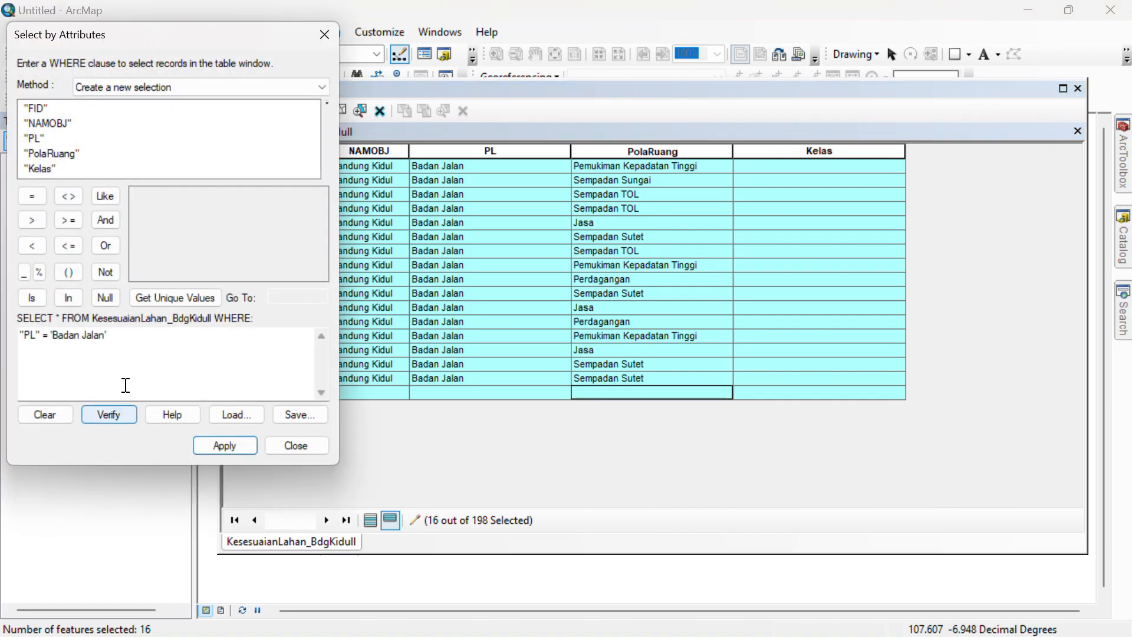
{"action": "left_click", "coordinate": [155, 337]}
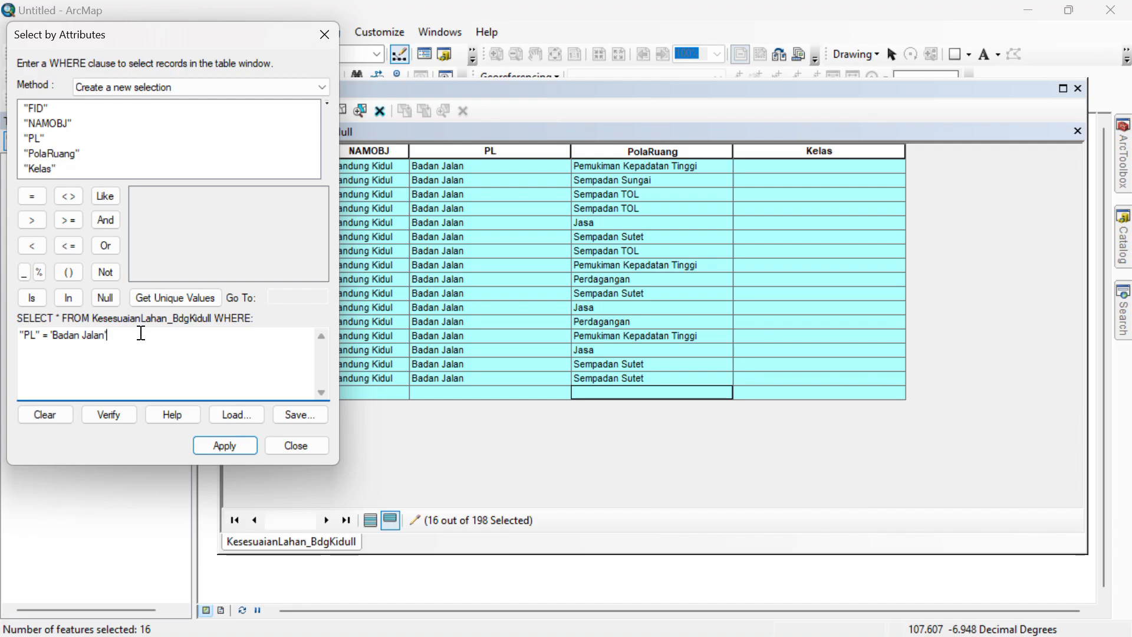
{"action": "left_click", "coordinate": [109, 221]}
{"action": "left_click", "coordinate": [110, 218]}
{"action": "left_click_drag", "start_coordinate": [230, 333], "coordinate": [143, 328]}
{"action": "key", "text": "BackSpace"}
{"action": "key", "text": "BackSpace"}
{"action": "double_click", "coordinate": [42, 154]}
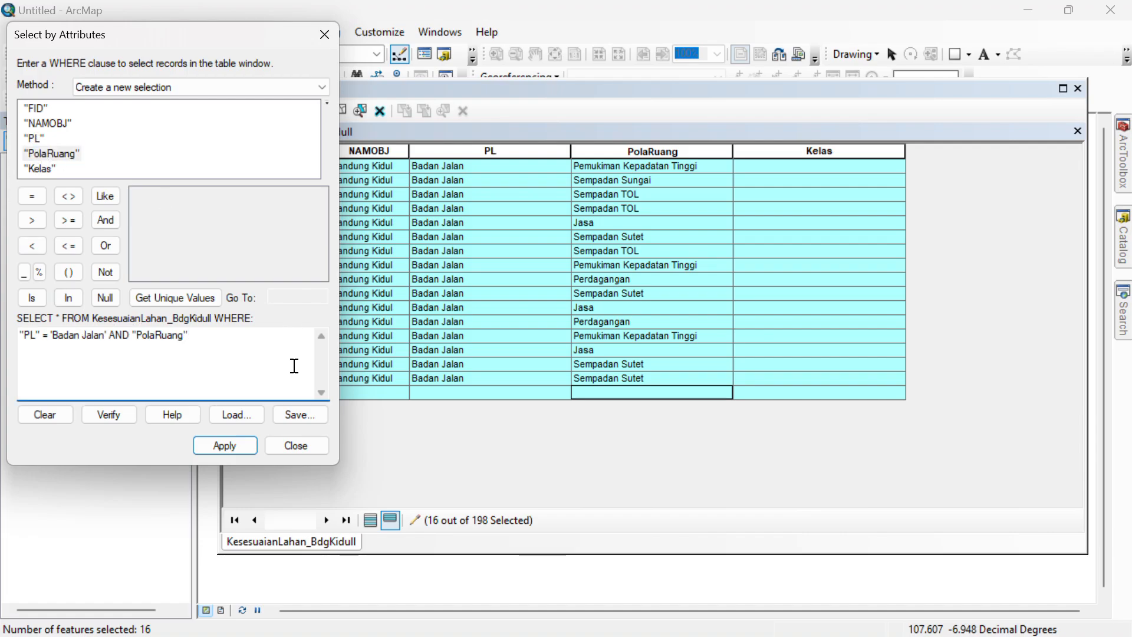
- Complete the PolaRuang condition with = 'Pemukiman Kepadatan Tinggi' and apply the query as a new selection
{"action": "left_click", "coordinate": [33, 195]}
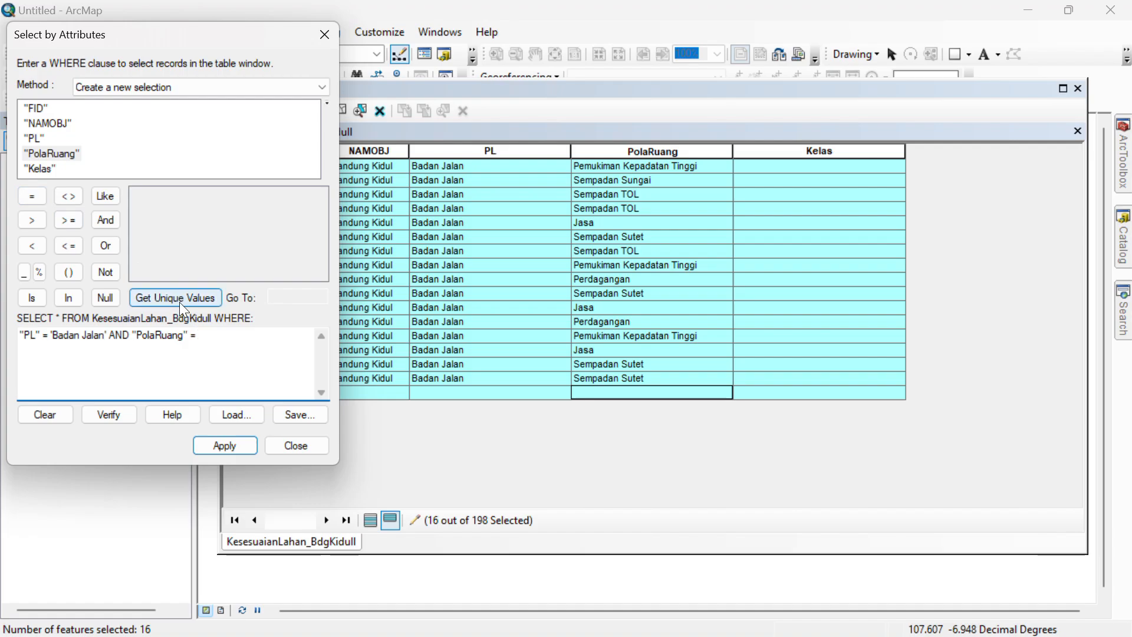
{"action": "left_click", "coordinate": [184, 297]}
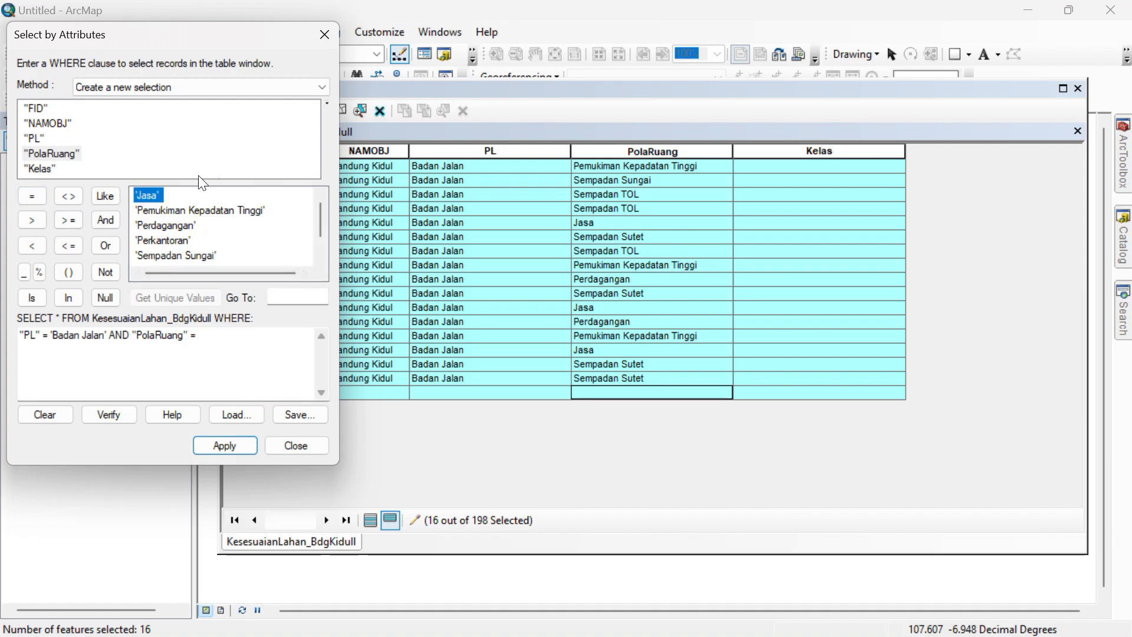
{"action": "scroll", "coordinate": [231, 258], "scroll_direction": "down", "scroll_amount": 1}
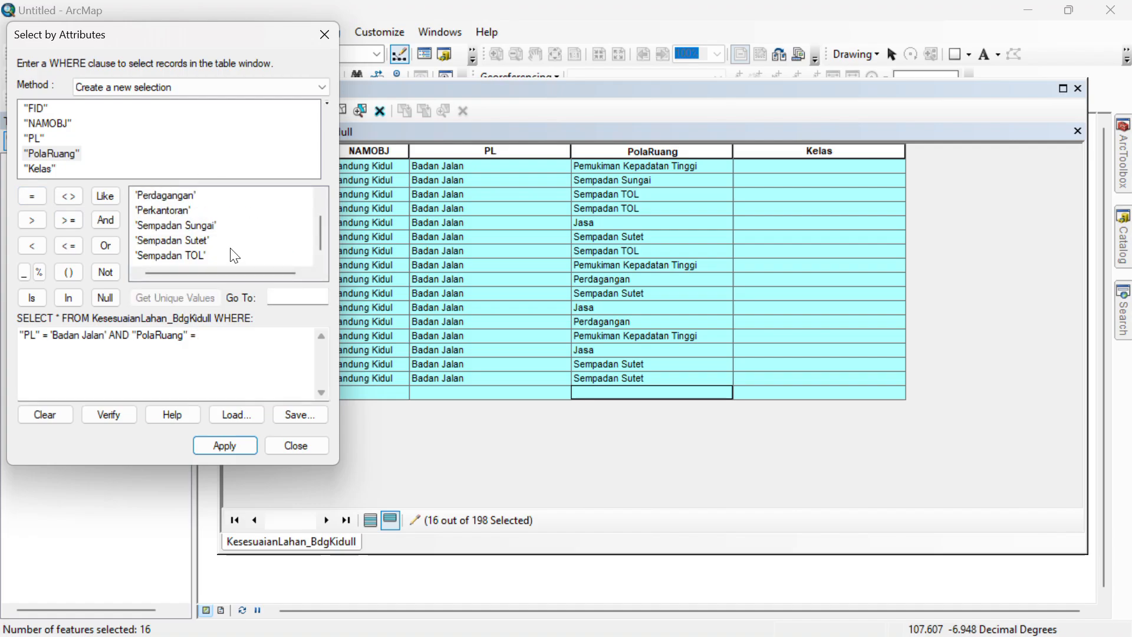
{"action": "scroll", "coordinate": [231, 247], "scroll_direction": "up", "scroll_amount": 1}
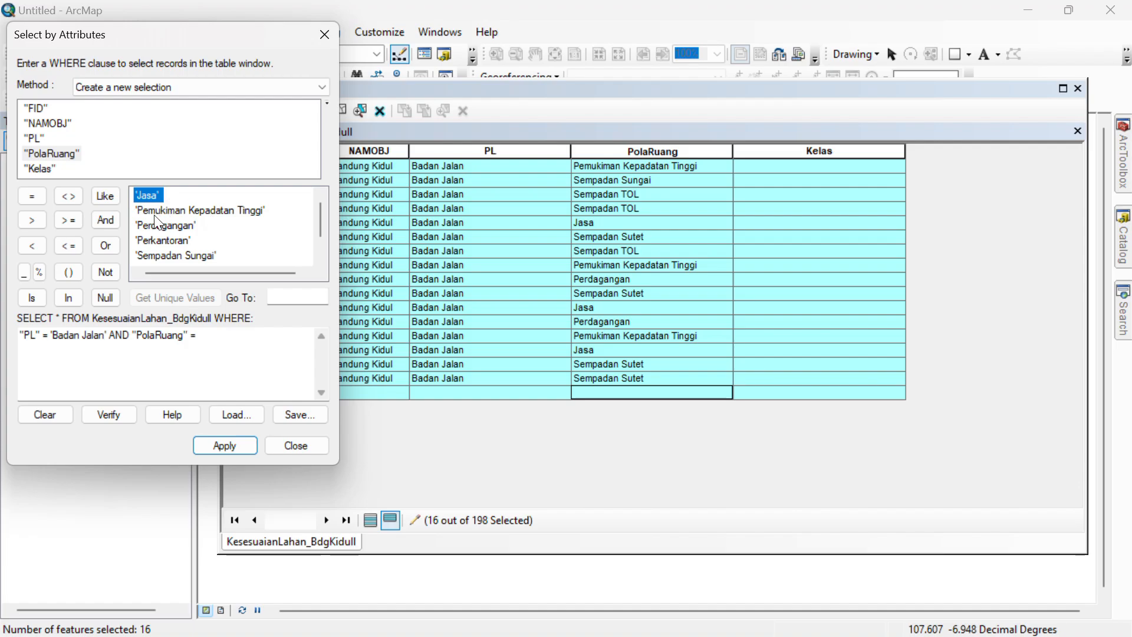
{"action": "scroll", "coordinate": [220, 225], "scroll_direction": "down", "scroll_amount": 1}
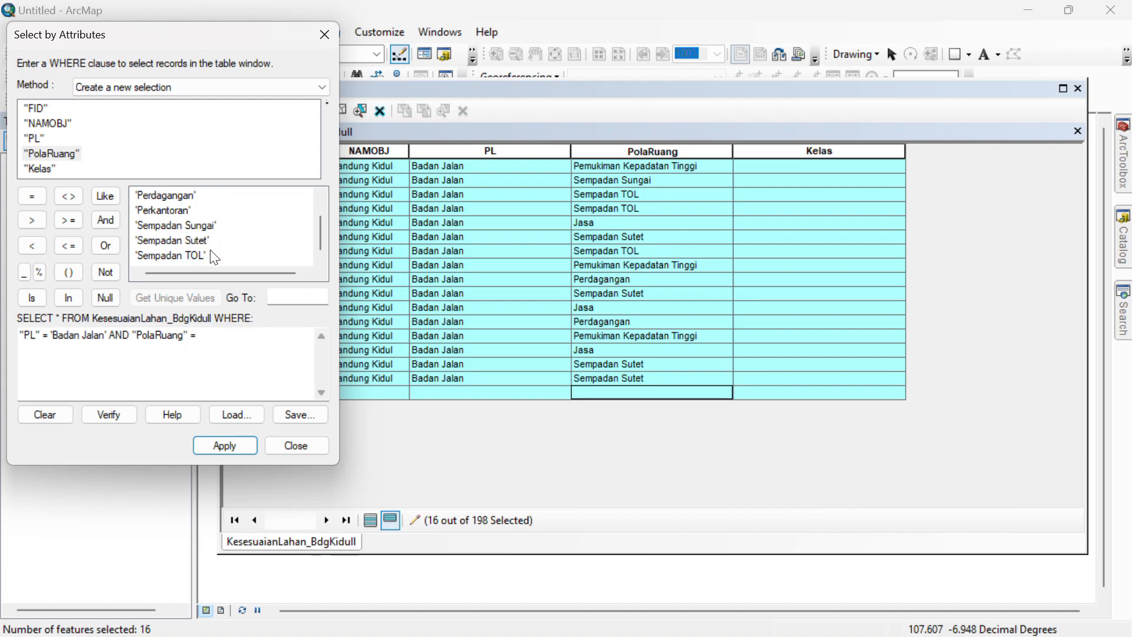
{"action": "scroll", "coordinate": [214, 256], "scroll_direction": "up", "scroll_amount": 1}
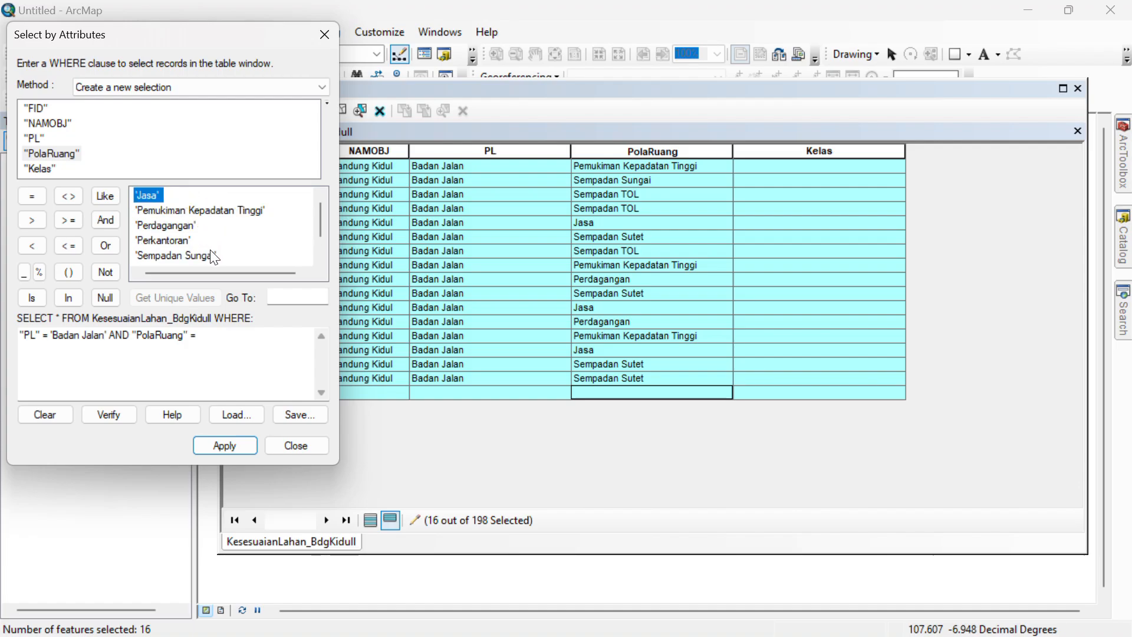
{"action": "double_click", "coordinate": [236, 217]}
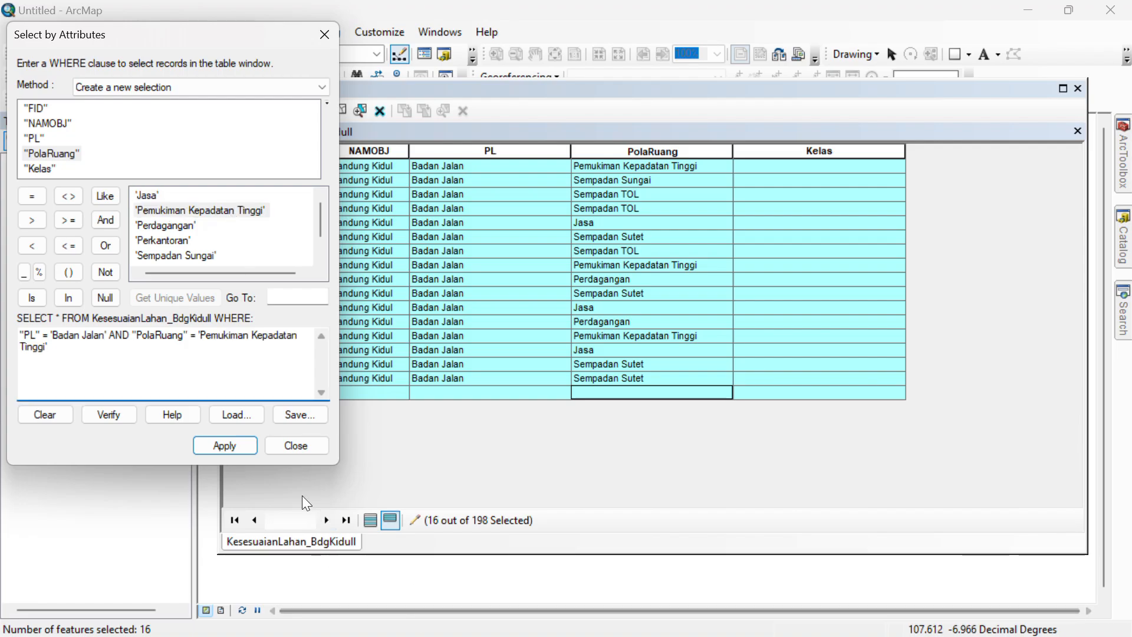
{"action": "left_click", "coordinate": [243, 445]}
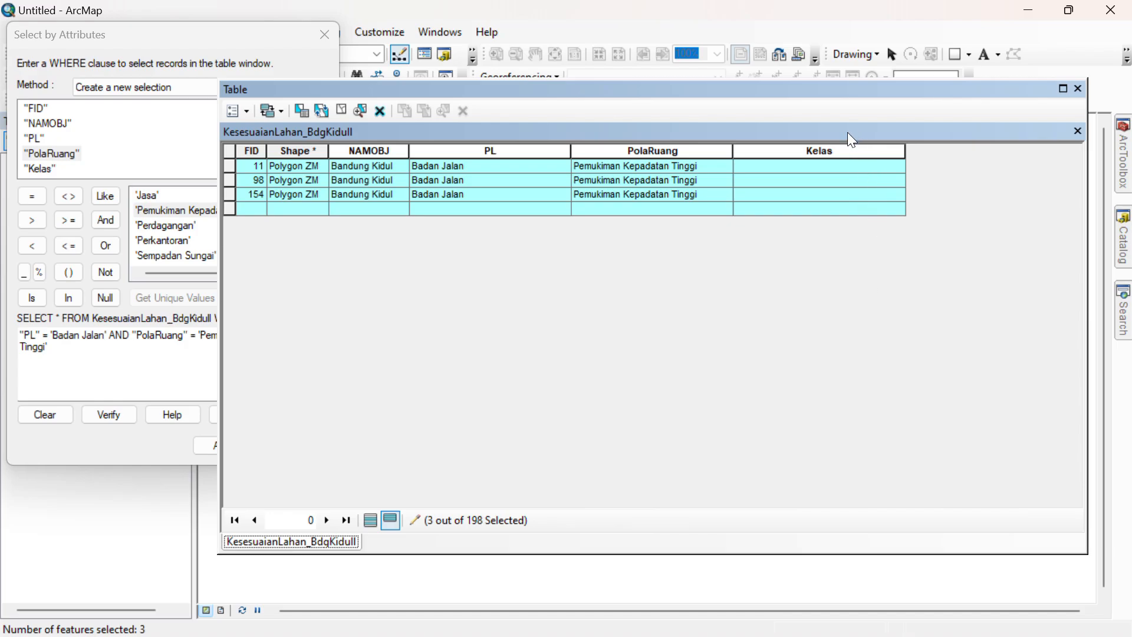
- Fill the Kelas field of the selected Badan Jalan records with "Tidak Sesuai" using the Field Calculator
{"action": "left_click", "coordinate": [834, 152]}
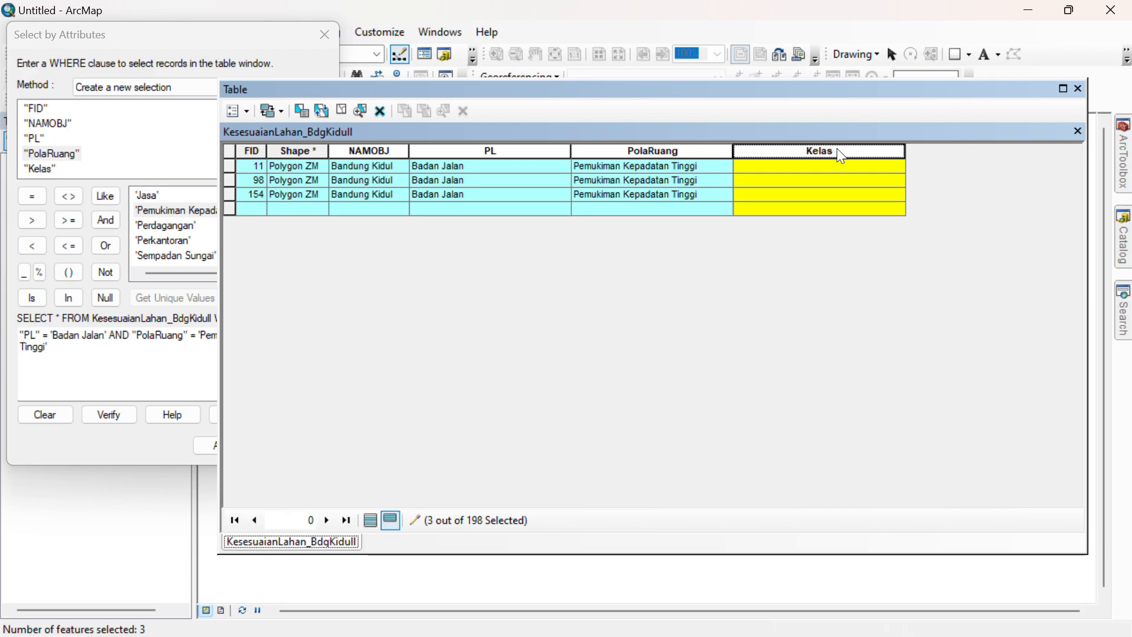
{"action": "right_click", "coordinate": [837, 148]}
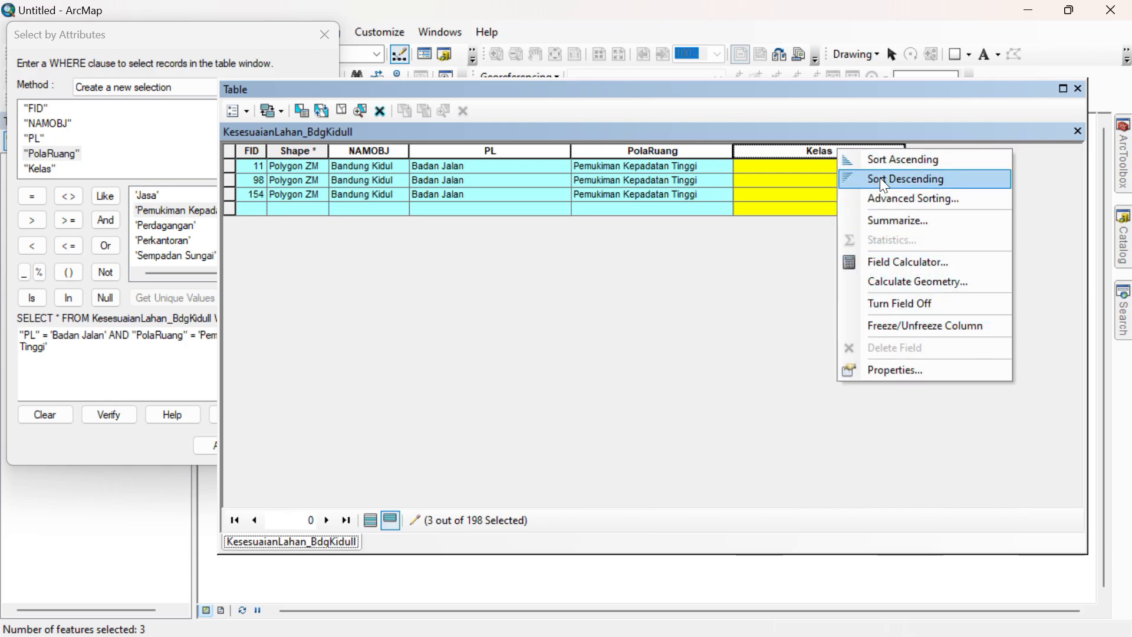
{"action": "left_click", "coordinate": [941, 263]}
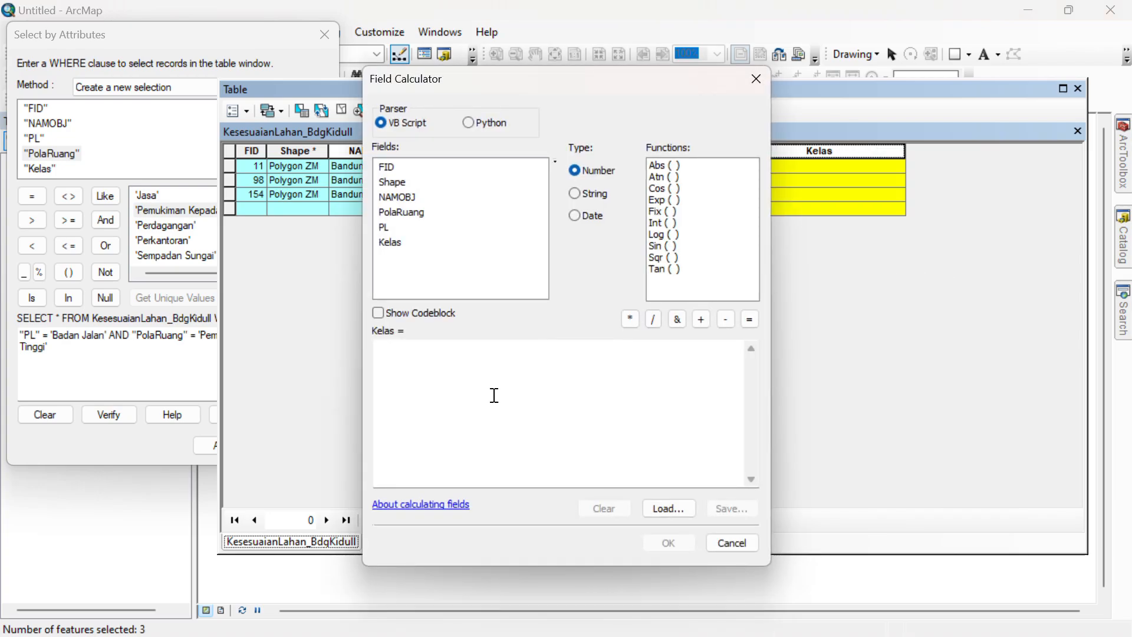
{"action": "left_click", "coordinate": [502, 352]}
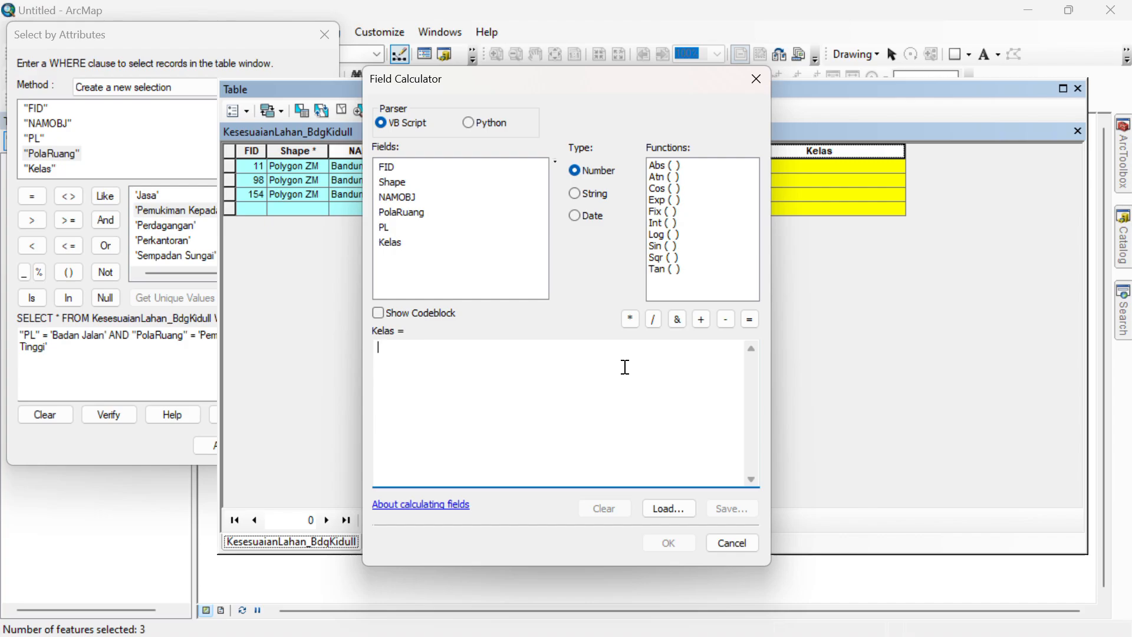
{"action": "type", "text": "\"tida"}
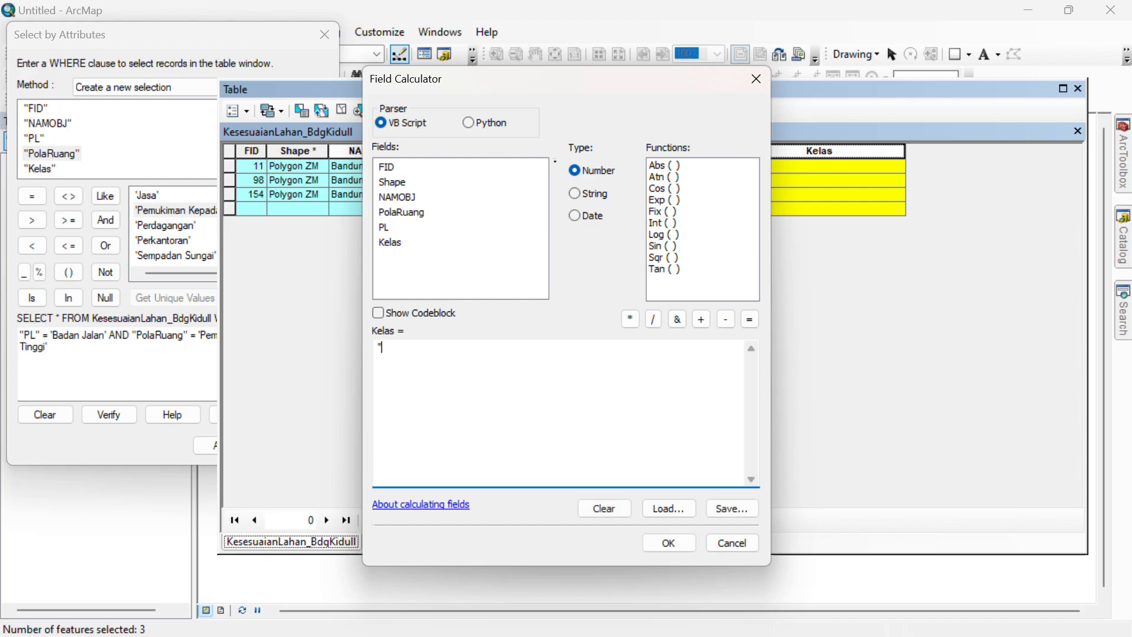
{"action": "key", "text": "BackSpace"}
{"action": "key", "text": "BackSpace"}
{"action": "key", "text": "BackSpace"}
{"action": "key", "text": "BackSpace"}
{"action": "type", "text": "Tidak Seu"}
{"action": "key", "text": "BackSpace"}
{"action": "type", "text": "suai\""}
{"action": "left_click", "coordinate": [674, 547]}
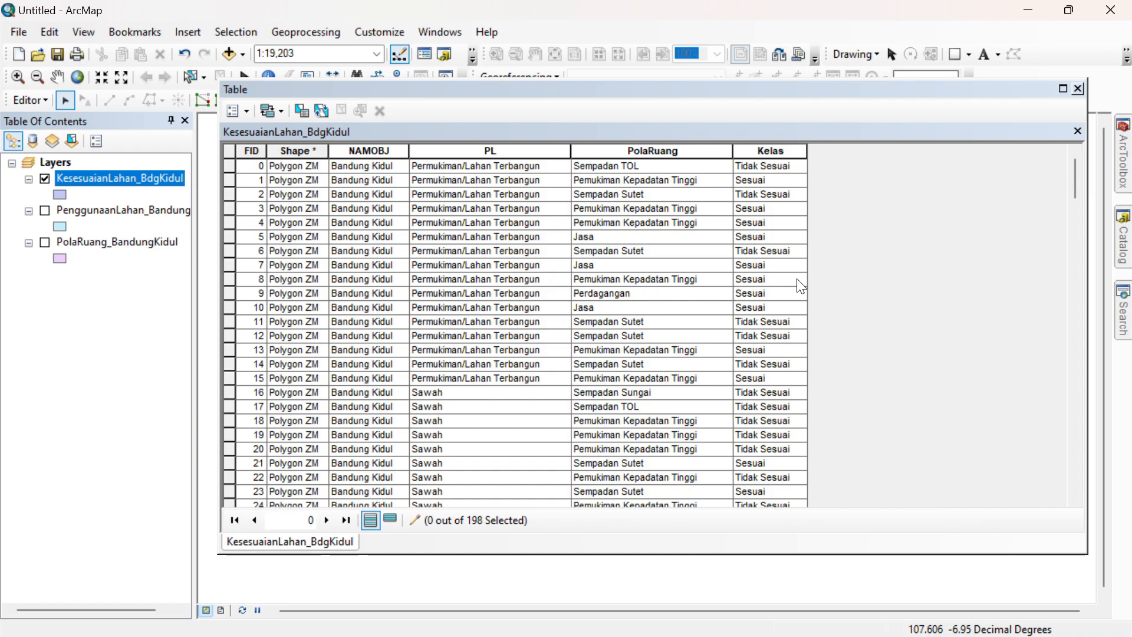
- Review the classified records of KesesuaianLahan_BdgKidul, then save the edits and end the edit session
{"action": "scroll", "coordinate": [801, 286], "scroll_direction": "down", "scroll_amount": 2}
{"action": "scroll", "coordinate": [800, 286], "scroll_direction": "down", "scroll_amount": 1}
{"action": "scroll", "coordinate": [790, 289], "scroll_direction": "up", "scroll_amount": 3}
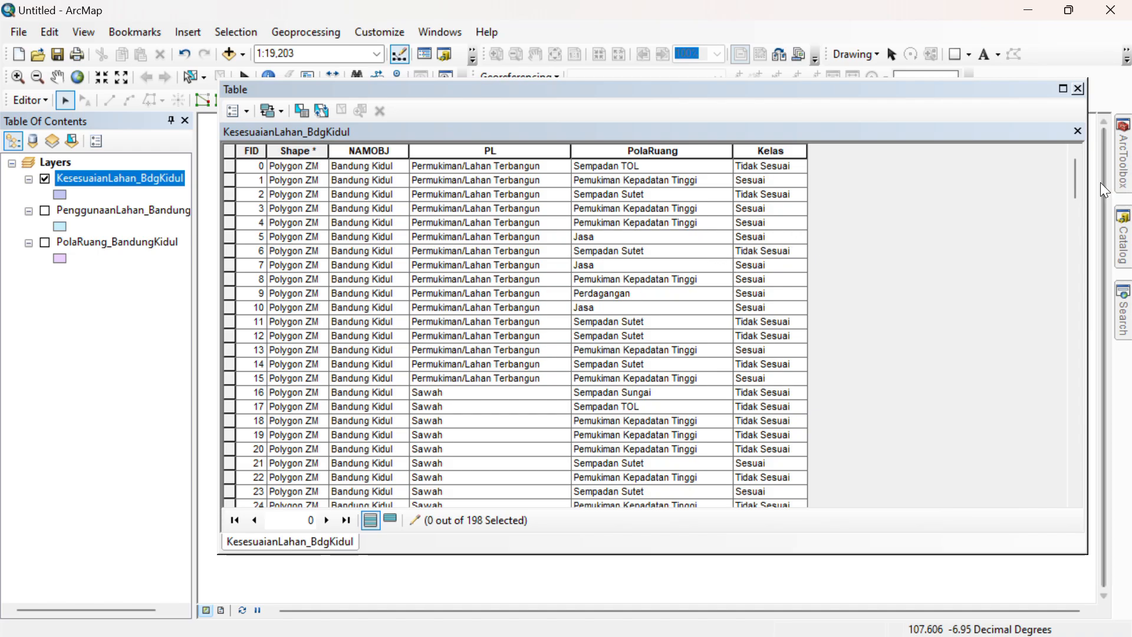
{"action": "left_click_drag", "start_coordinate": [1078, 176], "coordinate": [1038, 158]}
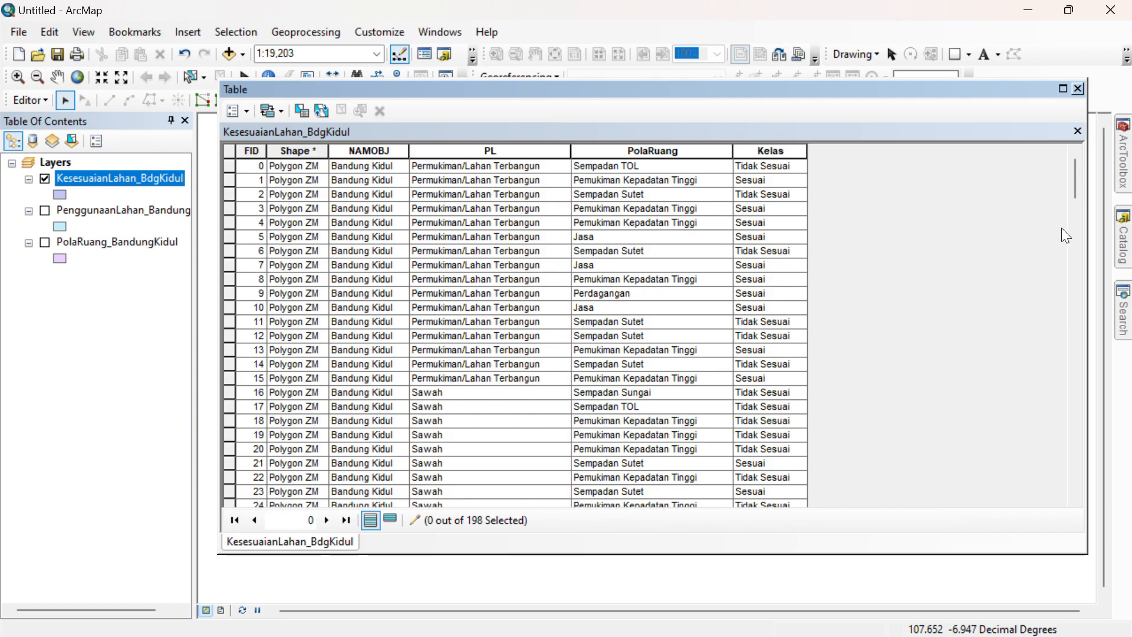
{"action": "left_click", "coordinate": [33, 102]}
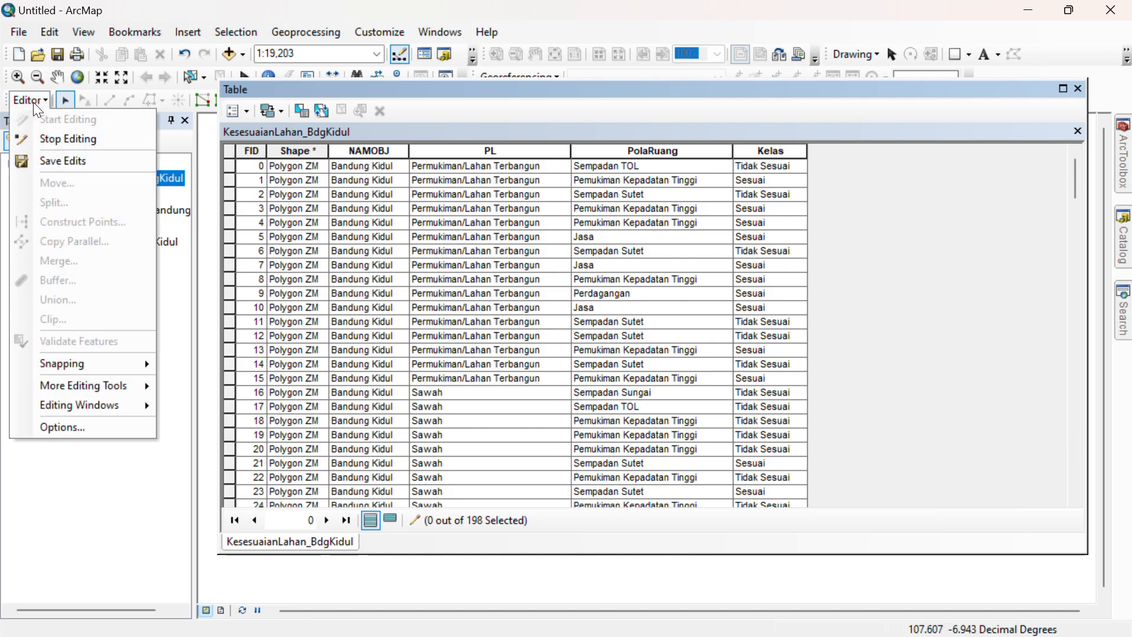
{"action": "left_click", "coordinate": [86, 161]}
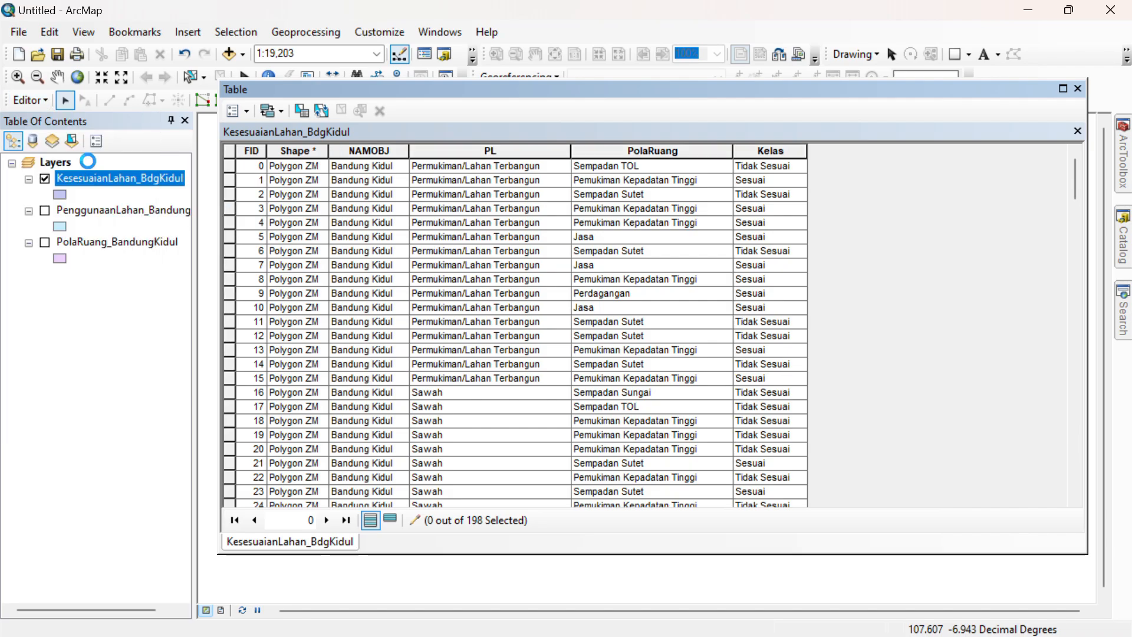
{"action": "left_click", "coordinate": [30, 100]}
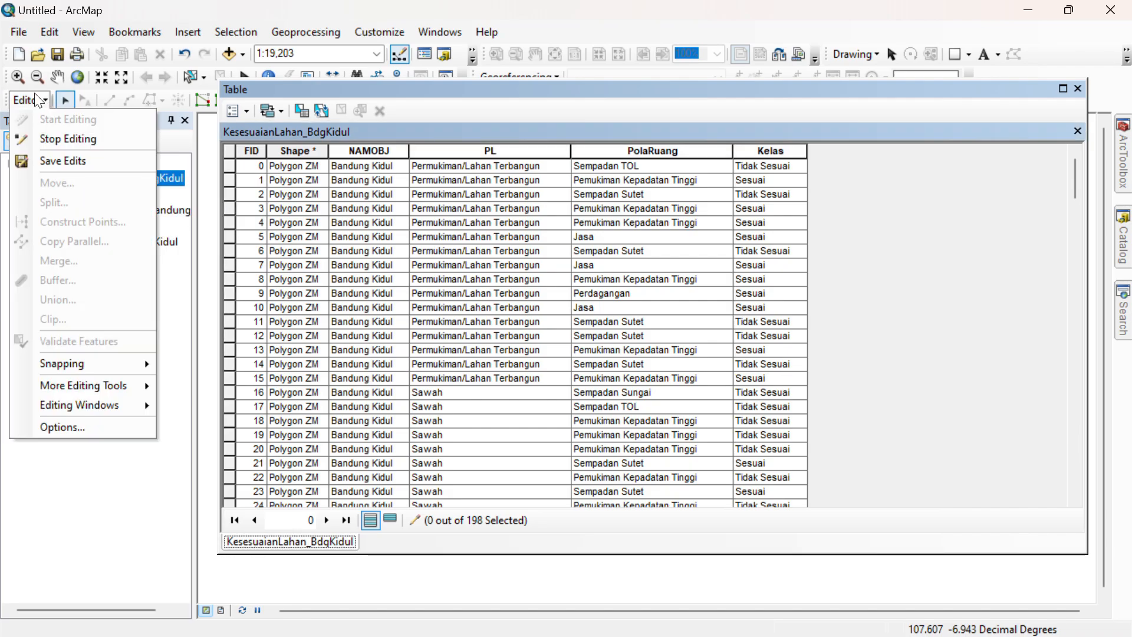
{"action": "left_click", "coordinate": [78, 140]}
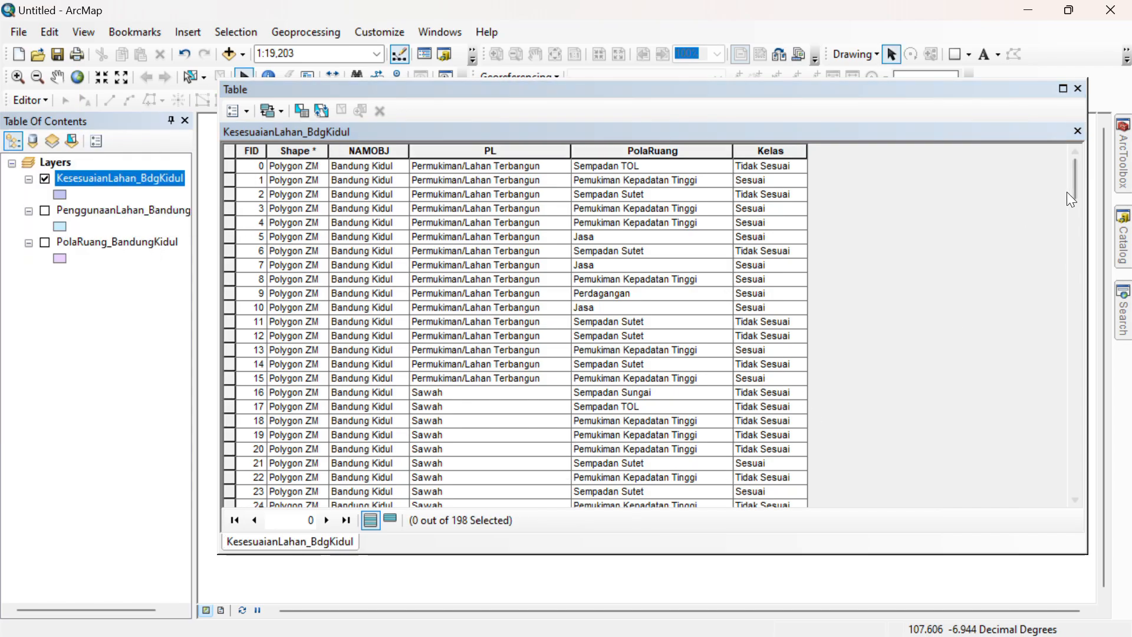
- Add a Double field named Luas to the KesesuaianLahan_BdgKidul attribute table
{"action": "left_click_drag", "start_coordinate": [1075, 192], "coordinate": [1076, 163]}
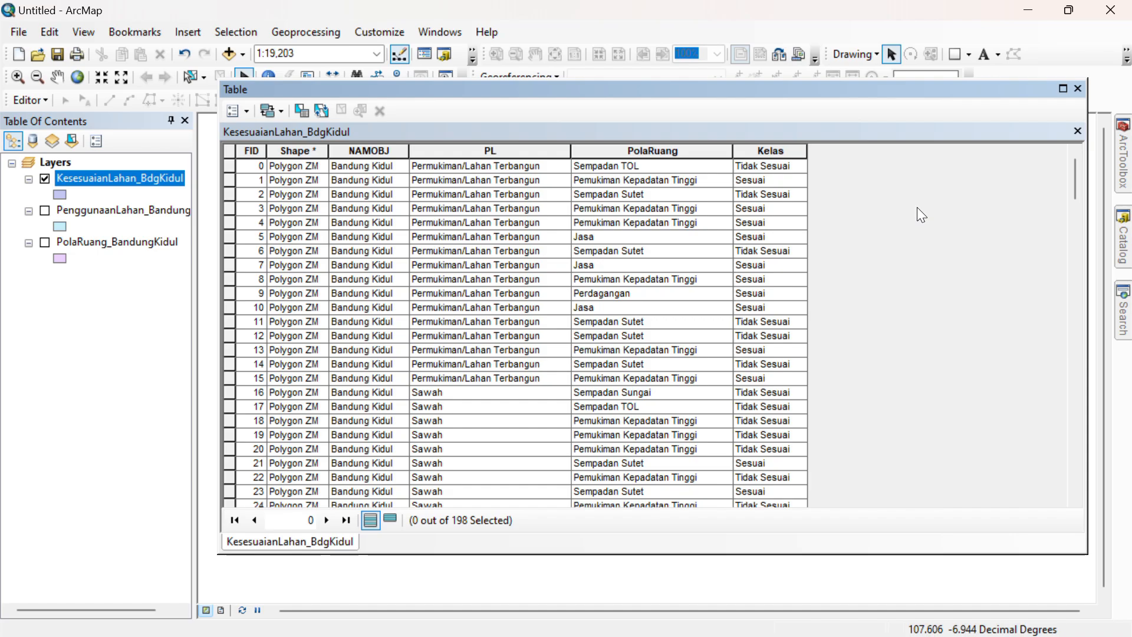
{"action": "left_click", "coordinate": [247, 112]}
{"action": "left_click", "coordinate": [272, 234]}
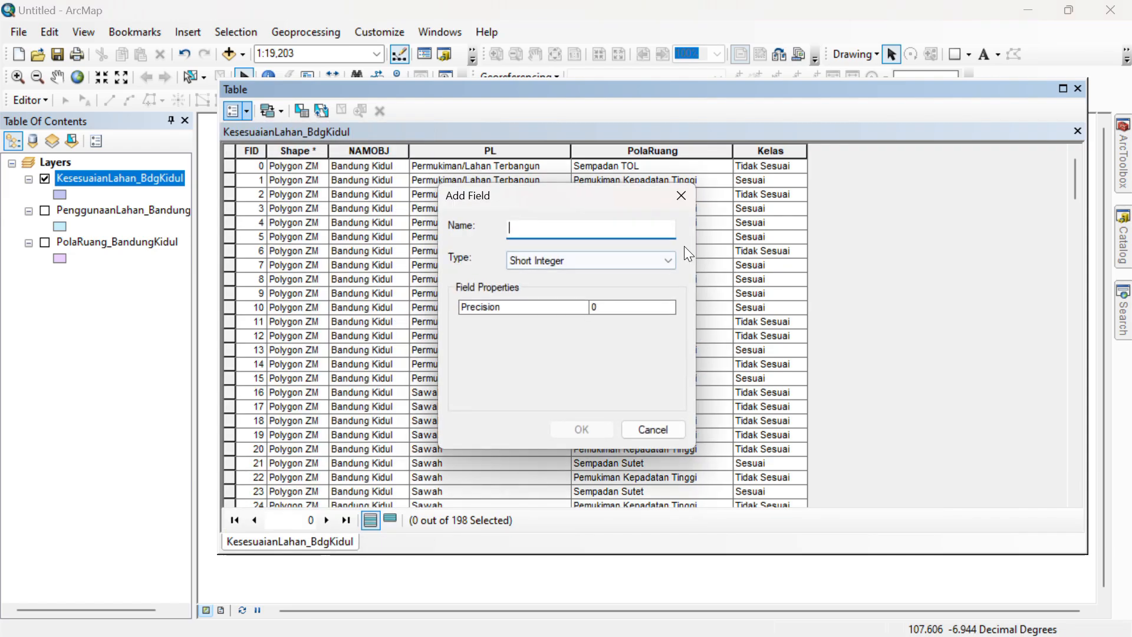
{"action": "type", "text": "Luas"}
{"action": "left_click", "coordinate": [638, 259]}
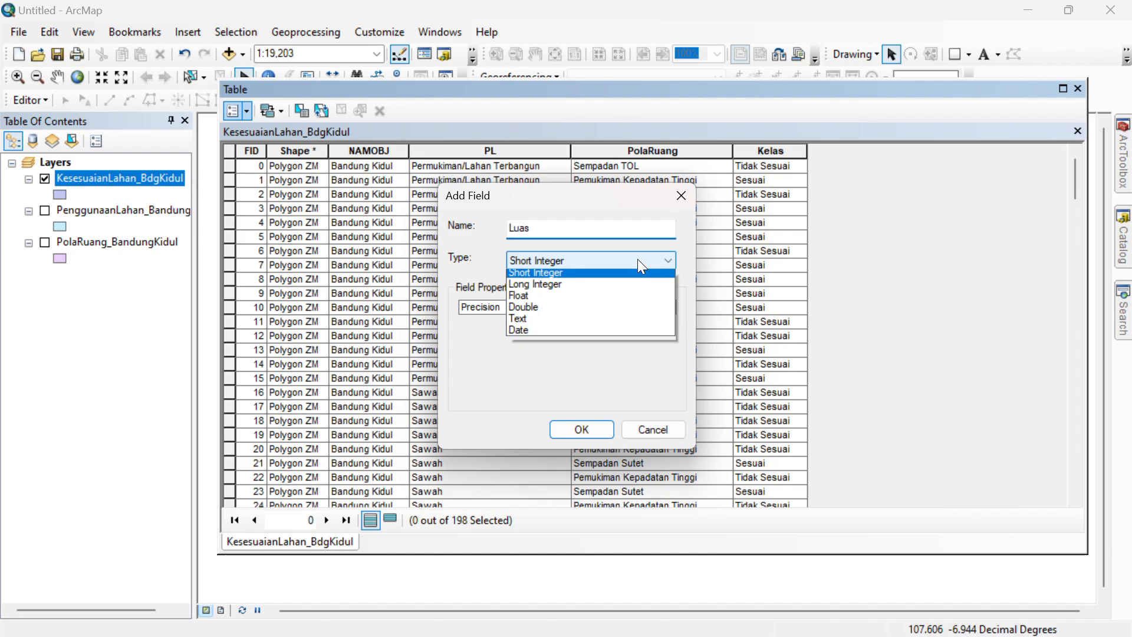
{"action": "left_click", "coordinate": [622, 312]}
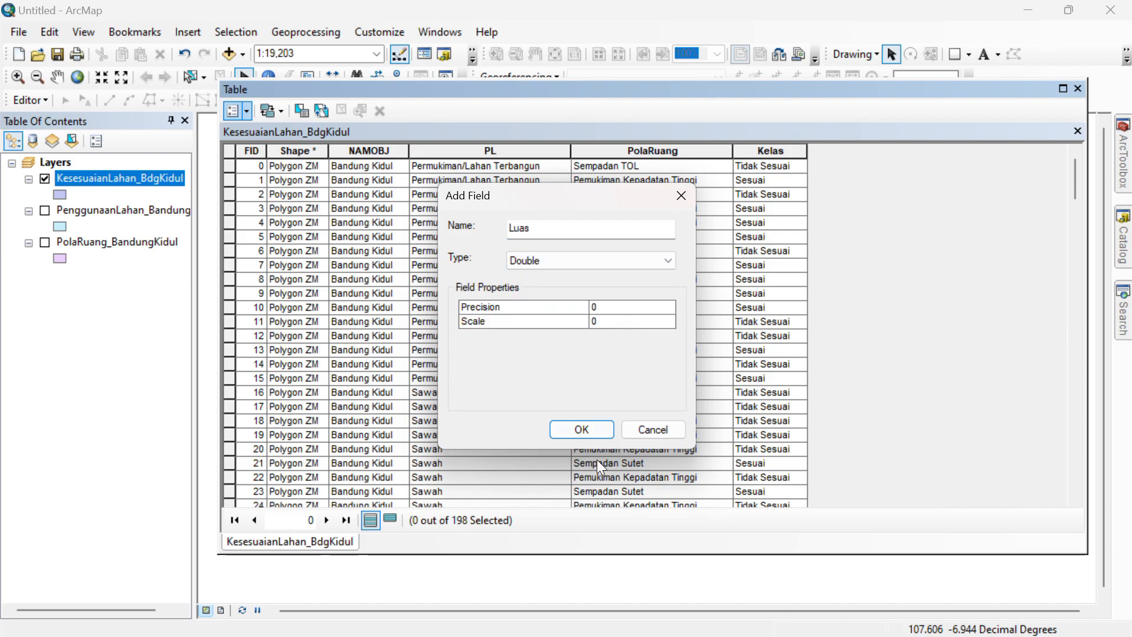
{"action": "left_click", "coordinate": [606, 429]}
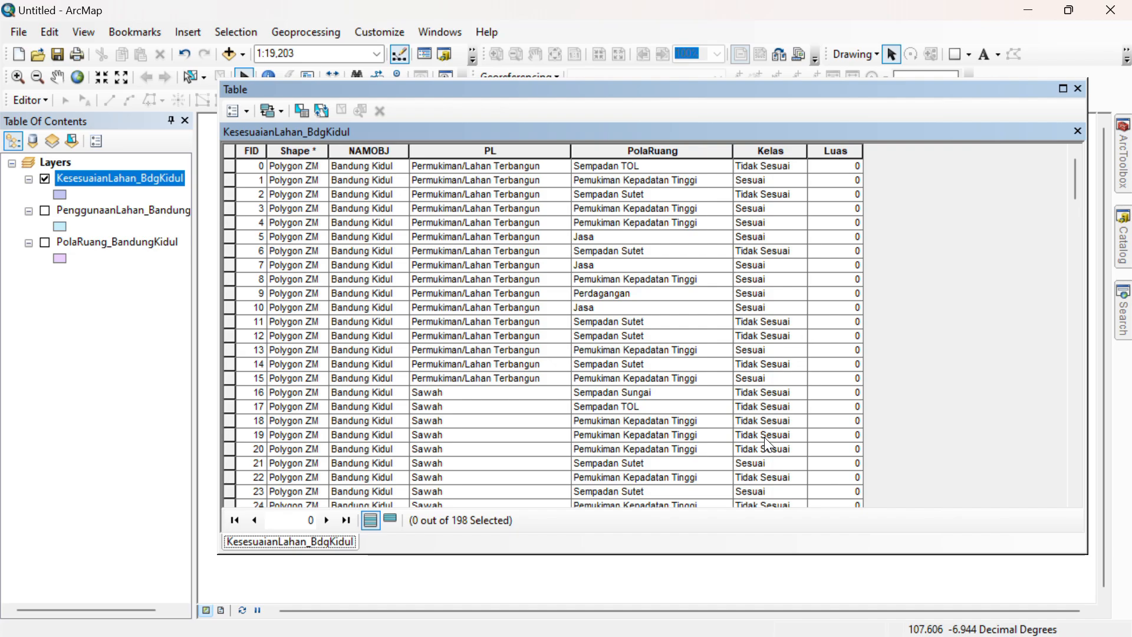
- Calculate the Luas field as area in Hectares [ha] using the data frame's coordinate system, and close the attribute table
{"action": "left_click", "coordinate": [843, 148]}
{"action": "right_click", "coordinate": [847, 151]}
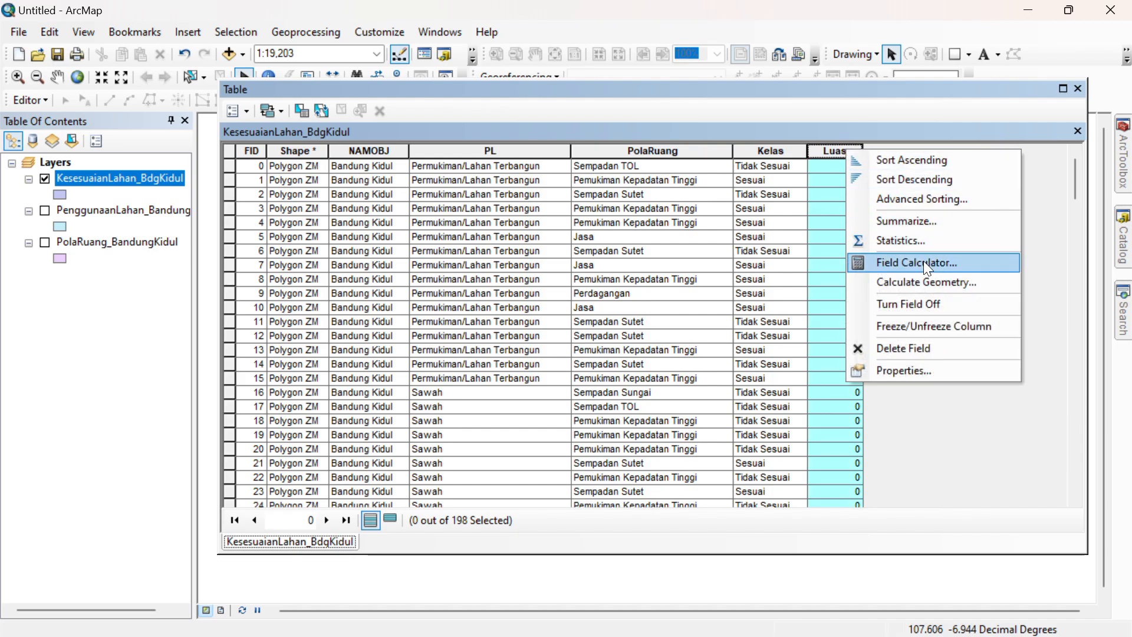
{"action": "left_click", "coordinate": [948, 287]}
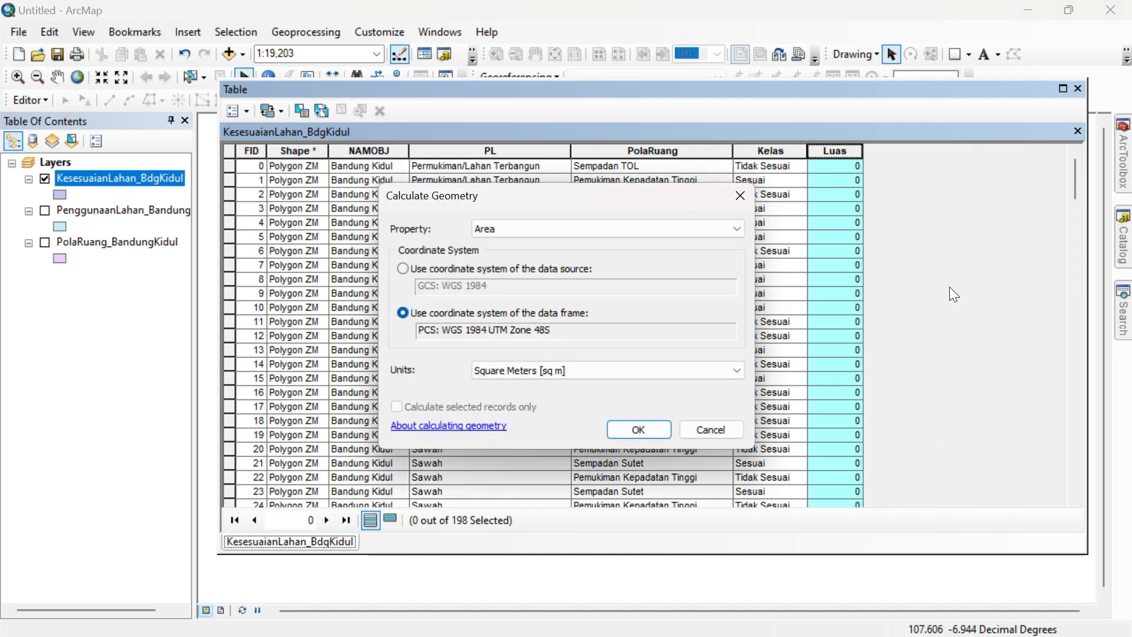
{"action": "left_click_drag", "start_coordinate": [659, 192], "coordinate": [703, 192]}
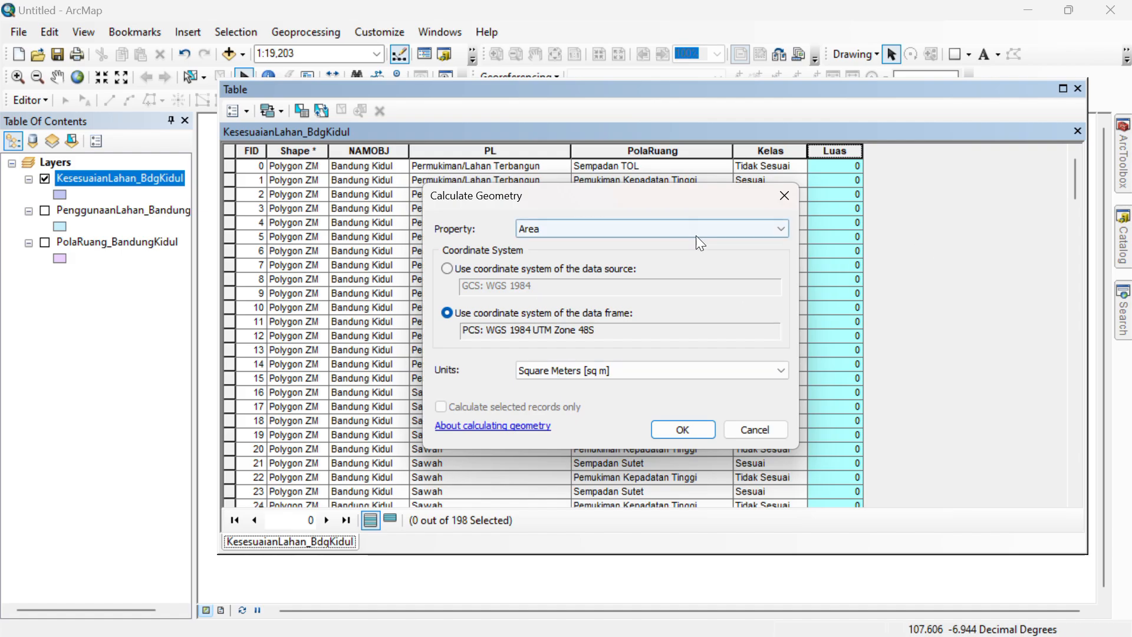
{"action": "left_click", "coordinate": [781, 370]}
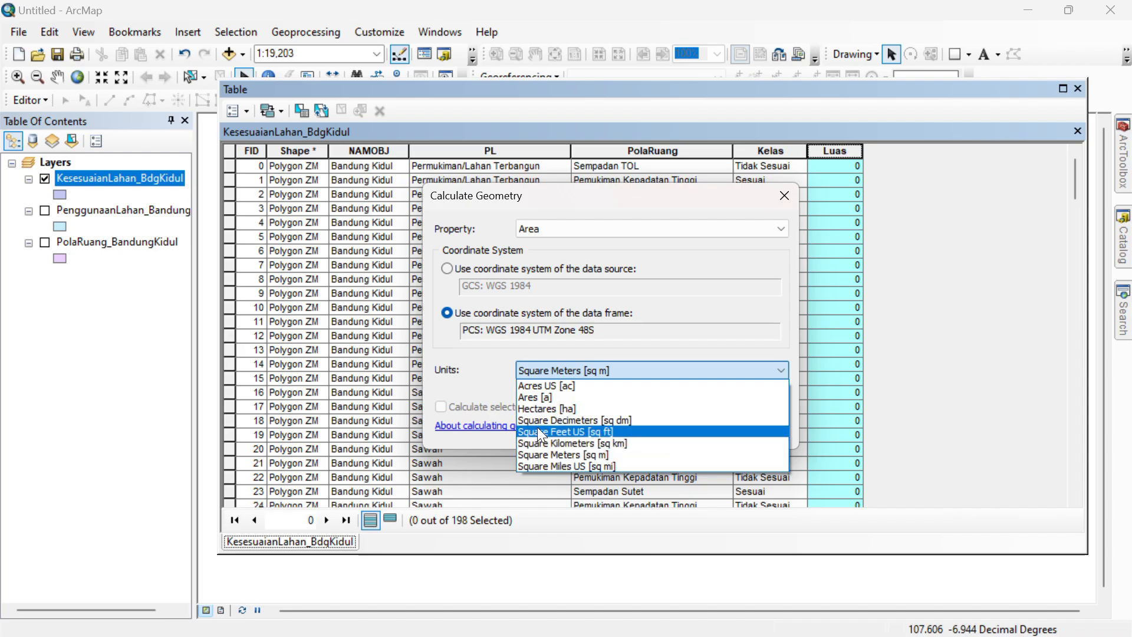
{"action": "left_click", "coordinate": [560, 408]}
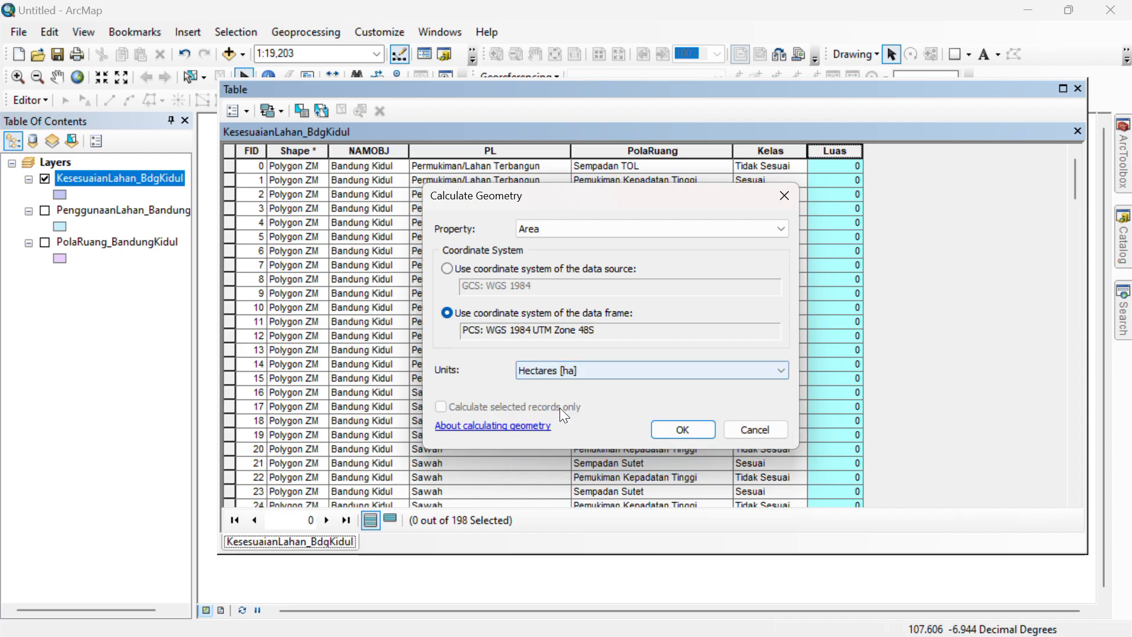
{"action": "left_click", "coordinate": [694, 430]}
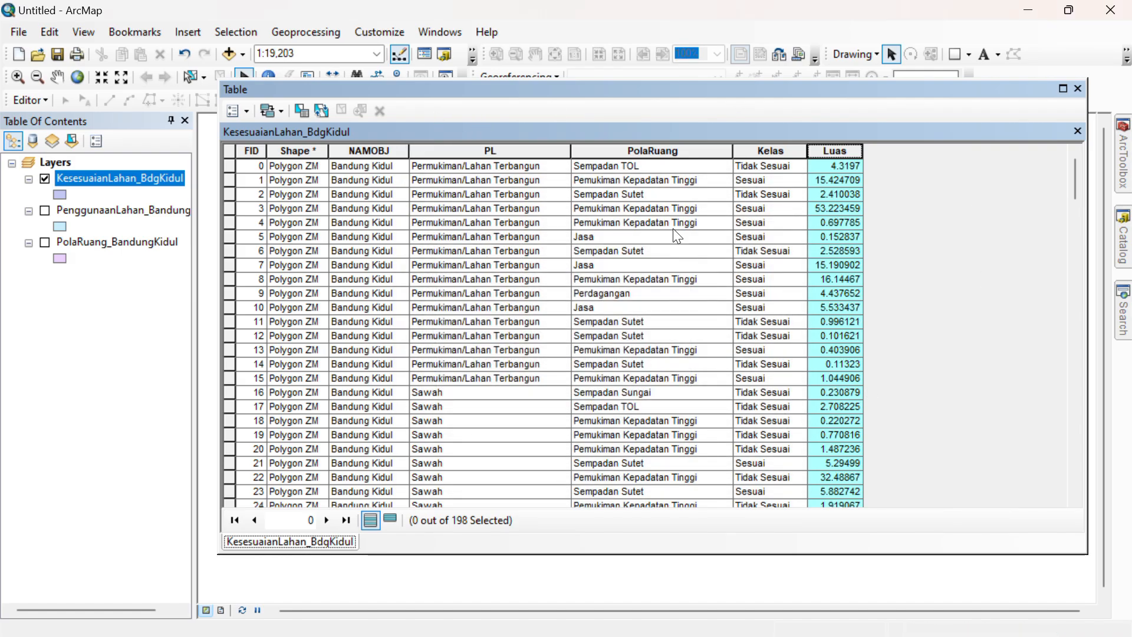
{"action": "left_click_drag", "start_coordinate": [1074, 178], "coordinate": [908, 214]}
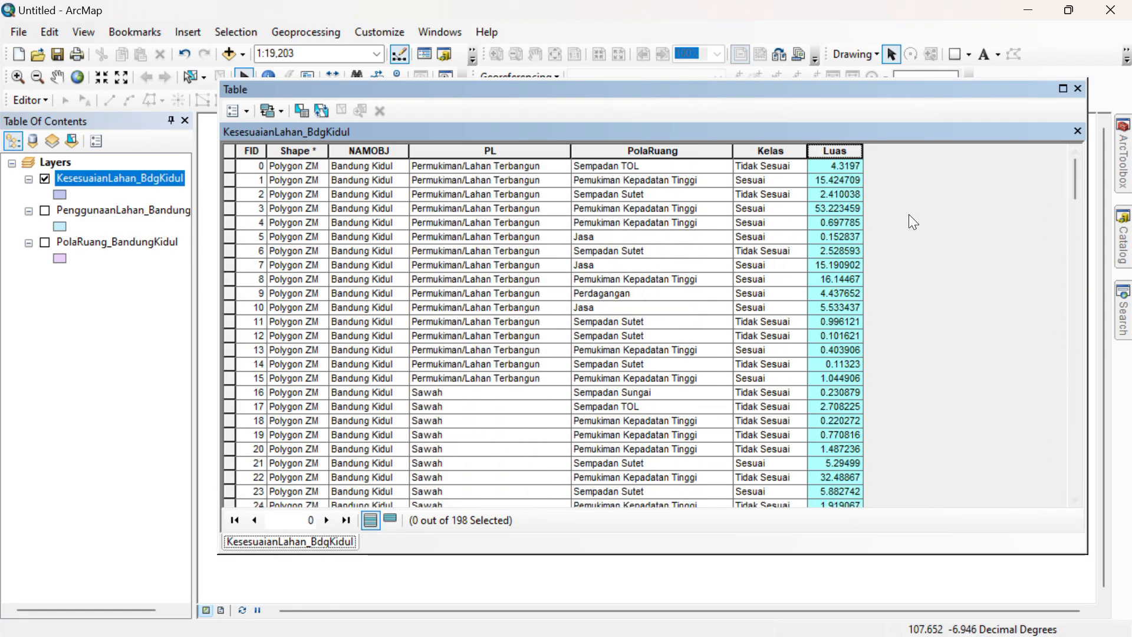
{"action": "left_click", "coordinate": [228, 152]}
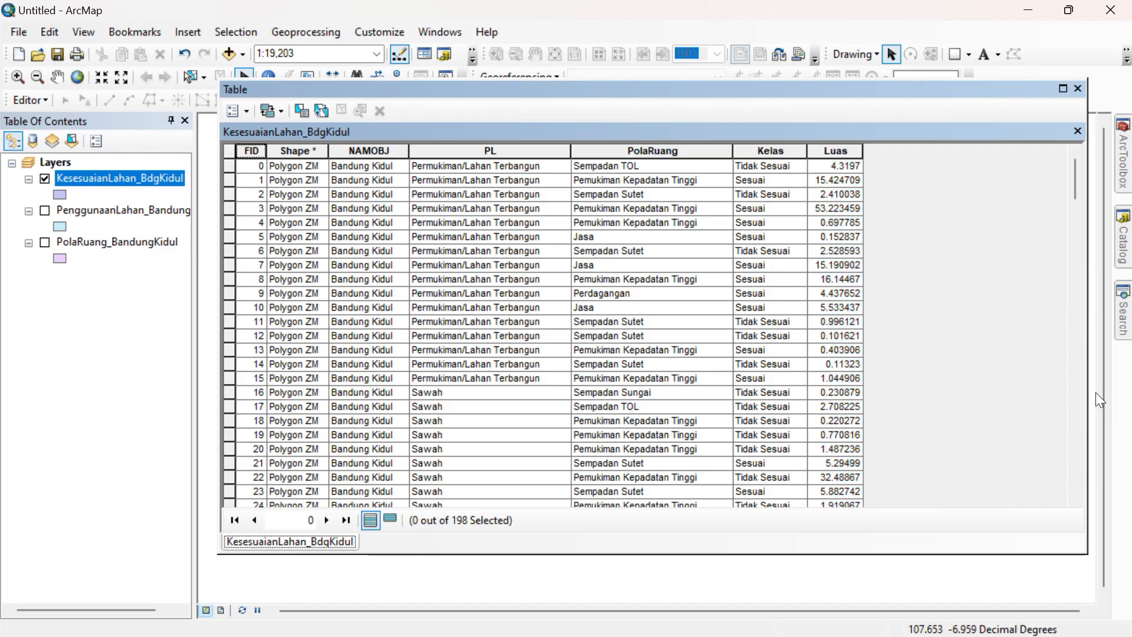
{"action": "left_click", "coordinate": [1077, 88]}
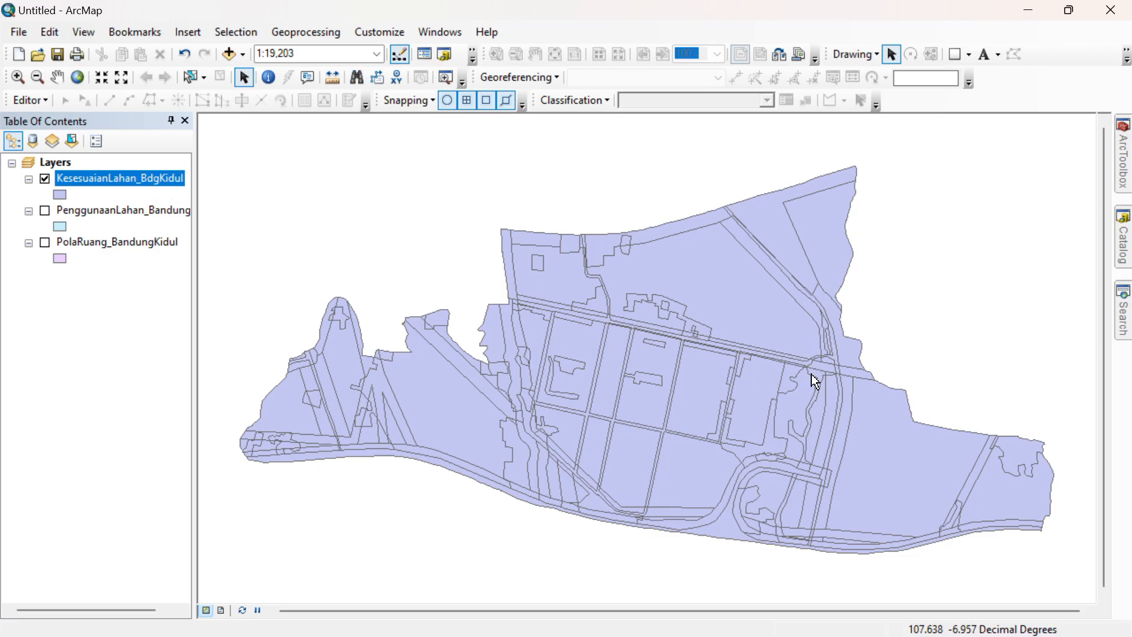
- Symbolize KesesuaianLahan_BdgKidul by unique values of Kelas, adding all values and excluding all other values
{"action": "right_click", "coordinate": [151, 180]}
{"action": "left_click", "coordinate": [237, 550]}
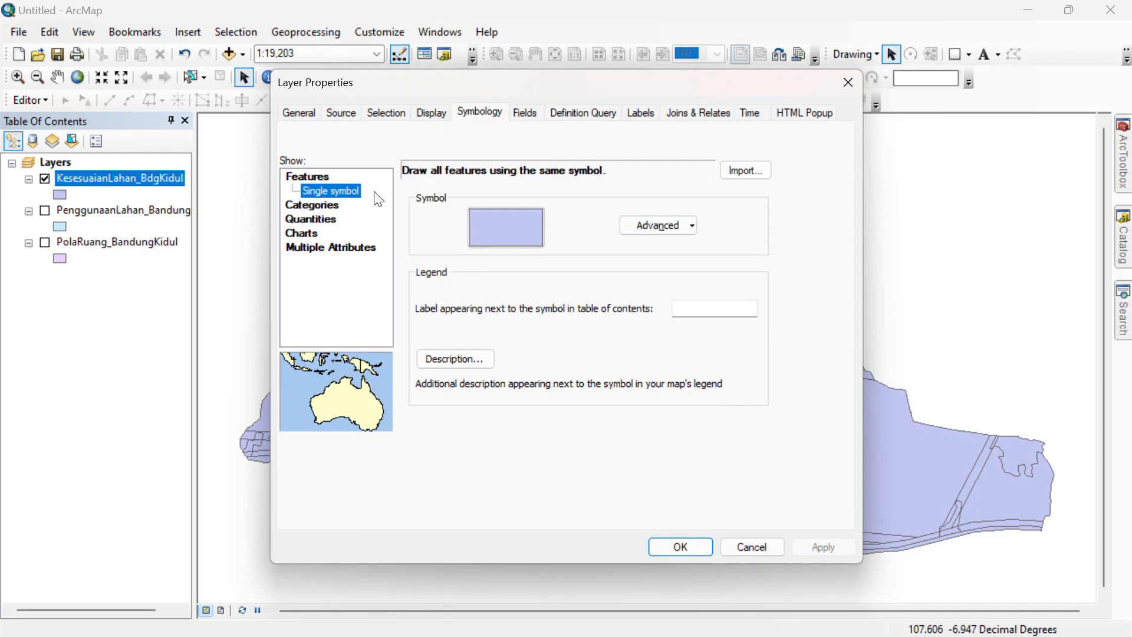
{"action": "left_click", "coordinate": [307, 206]}
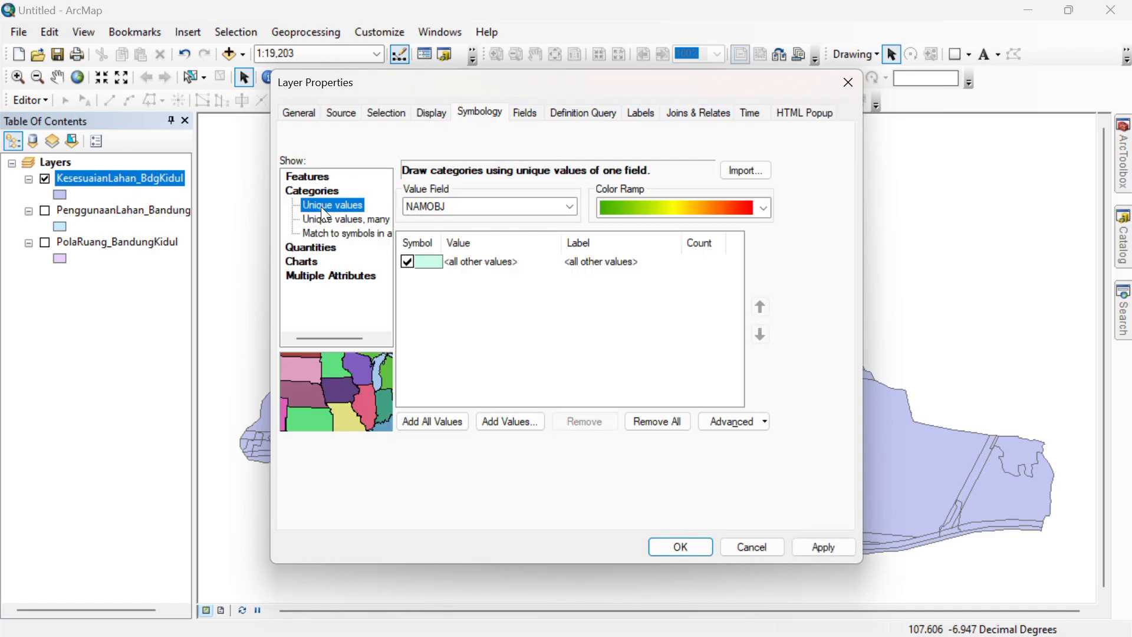
{"action": "left_click", "coordinate": [569, 206]}
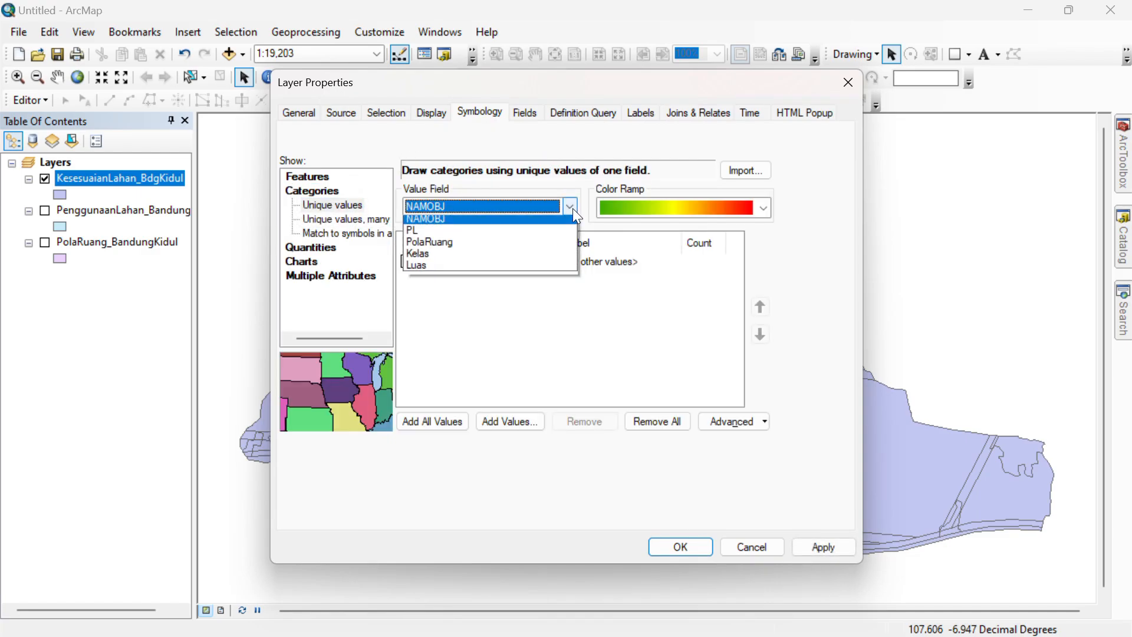
{"action": "left_click", "coordinate": [492, 263]}
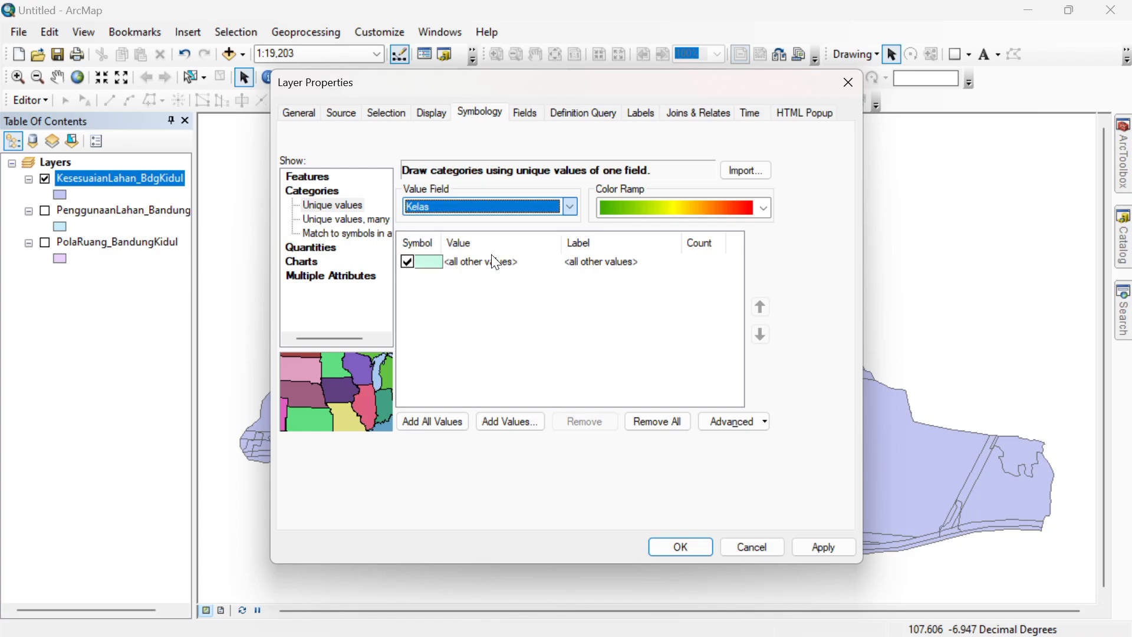
{"action": "left_click", "coordinate": [408, 261]}
{"action": "left_click", "coordinate": [446, 421]}
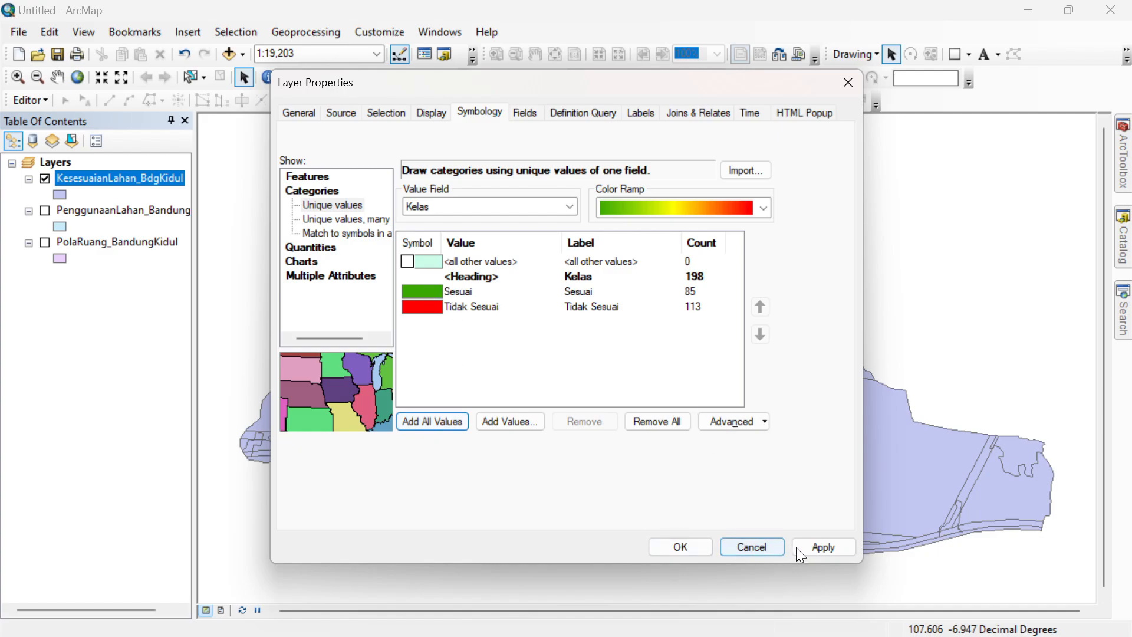
{"action": "left_click", "coordinate": [819, 546]}
{"action": "left_click", "coordinate": [681, 547]}
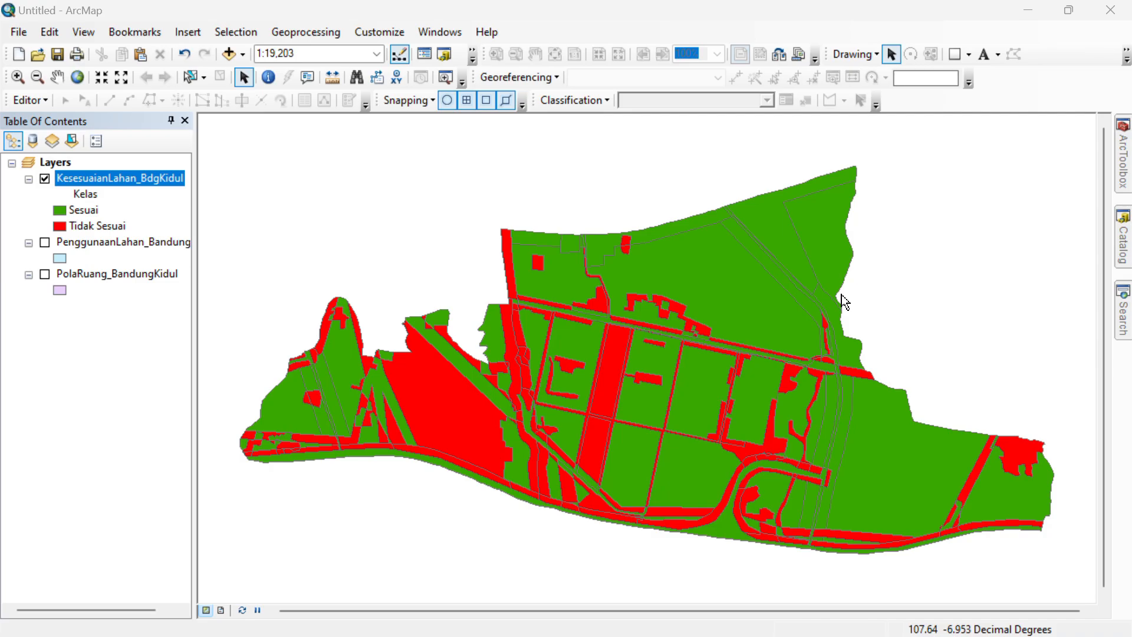
- Reopen the KesesuaianLahan_BdgKidul attribute table and review the Kelas and Luas values of its records
{"action": "right_click", "coordinate": [118, 179]}
{"action": "left_click", "coordinate": [216, 234]}
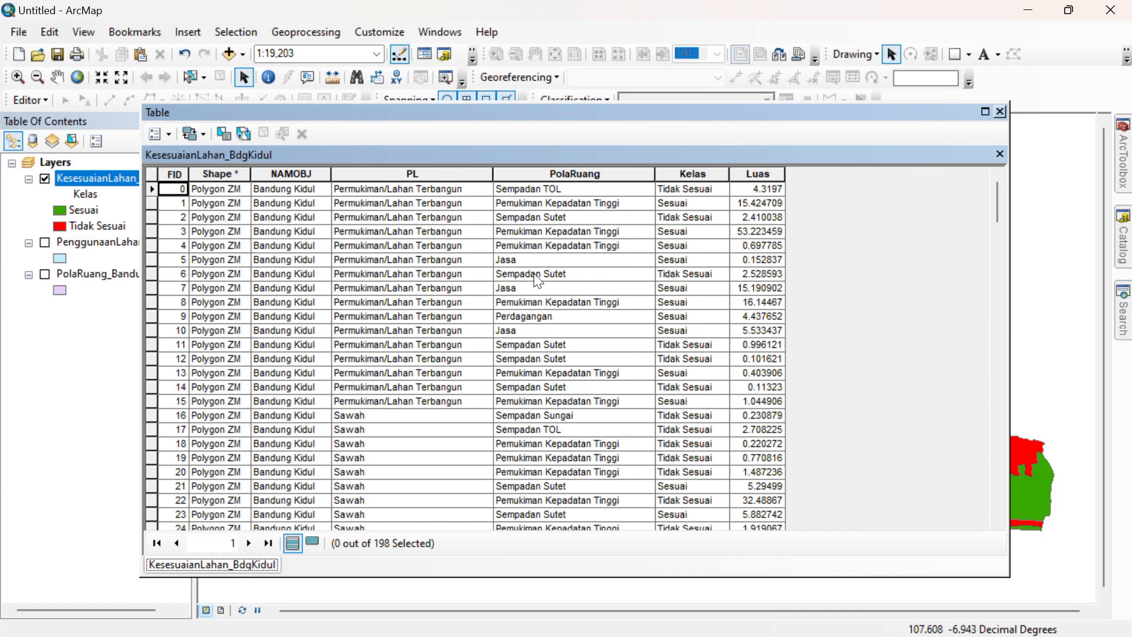
{"action": "scroll", "coordinate": [790, 227], "scroll_direction": "down", "scroll_amount": 3}
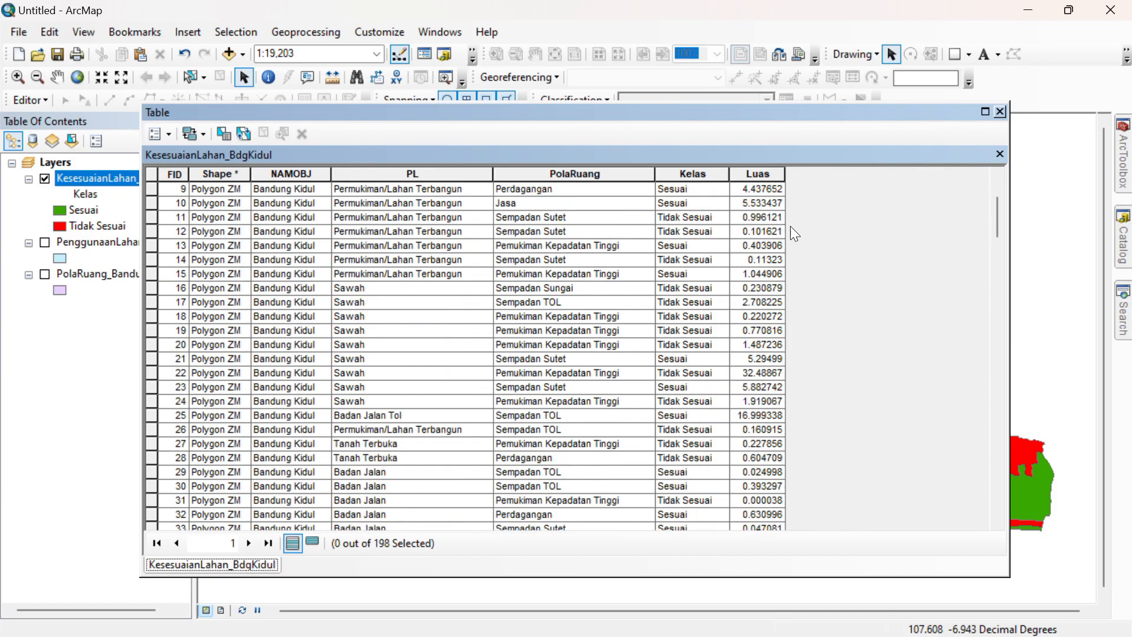
{"action": "scroll", "coordinate": [794, 227], "scroll_direction": "down", "scroll_amount": 16}
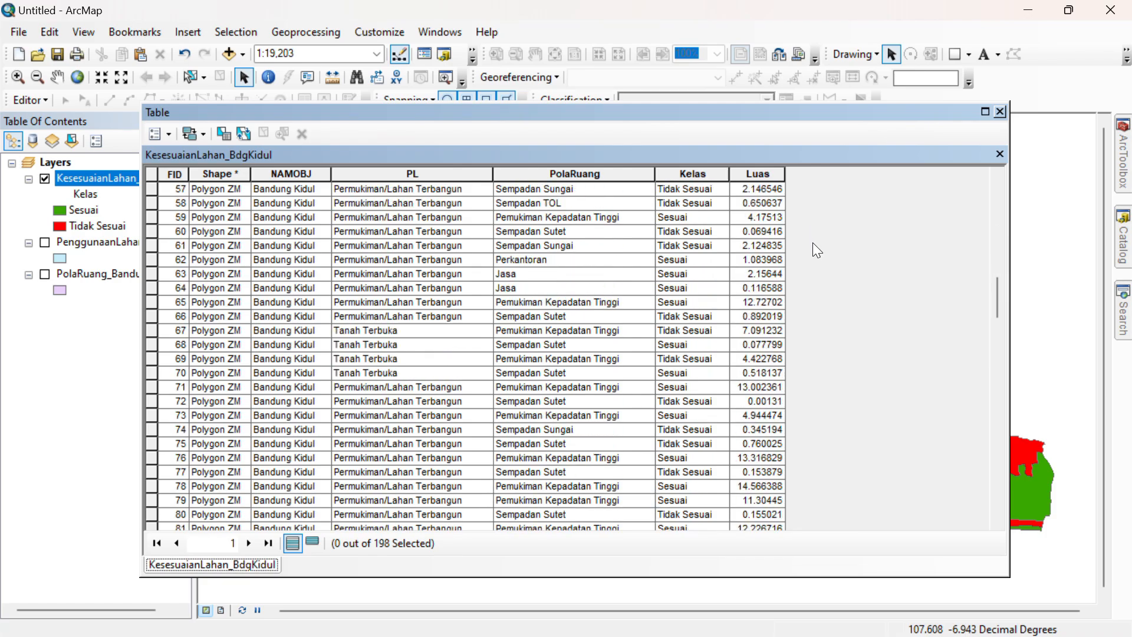
- Look through the remaining KesesuaianLahan_BdgKidul records down to the last one and return to the first record
{"action": "scroll", "coordinate": [812, 243], "scroll_direction": "down", "scroll_amount": 20}
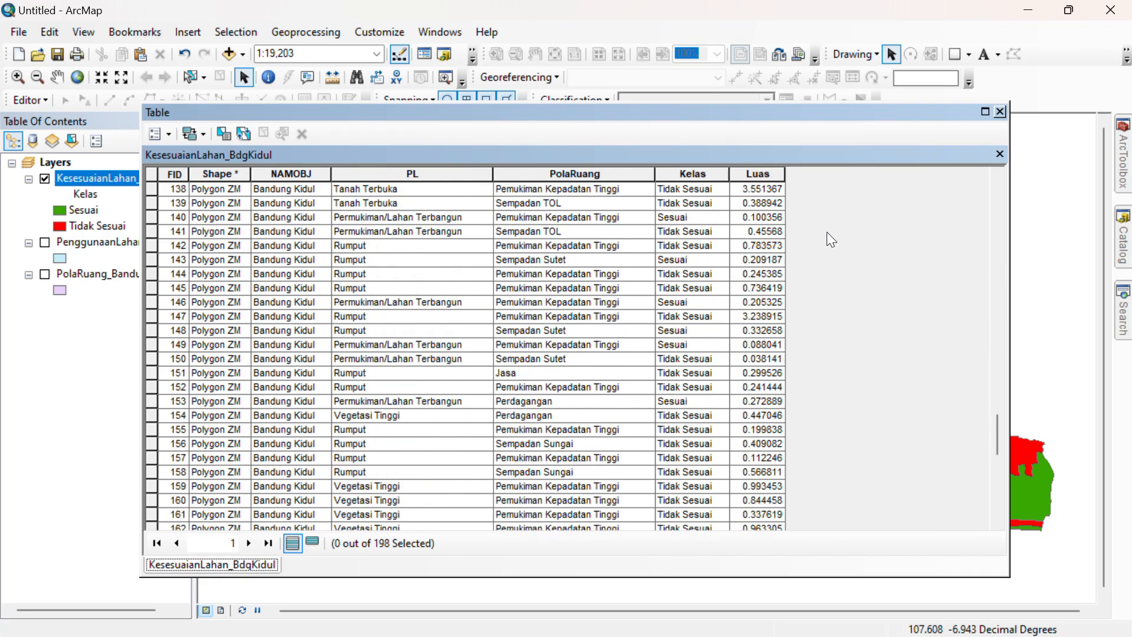
{"action": "scroll", "coordinate": [902, 538], "scroll_direction": "down", "scroll_amount": 12}
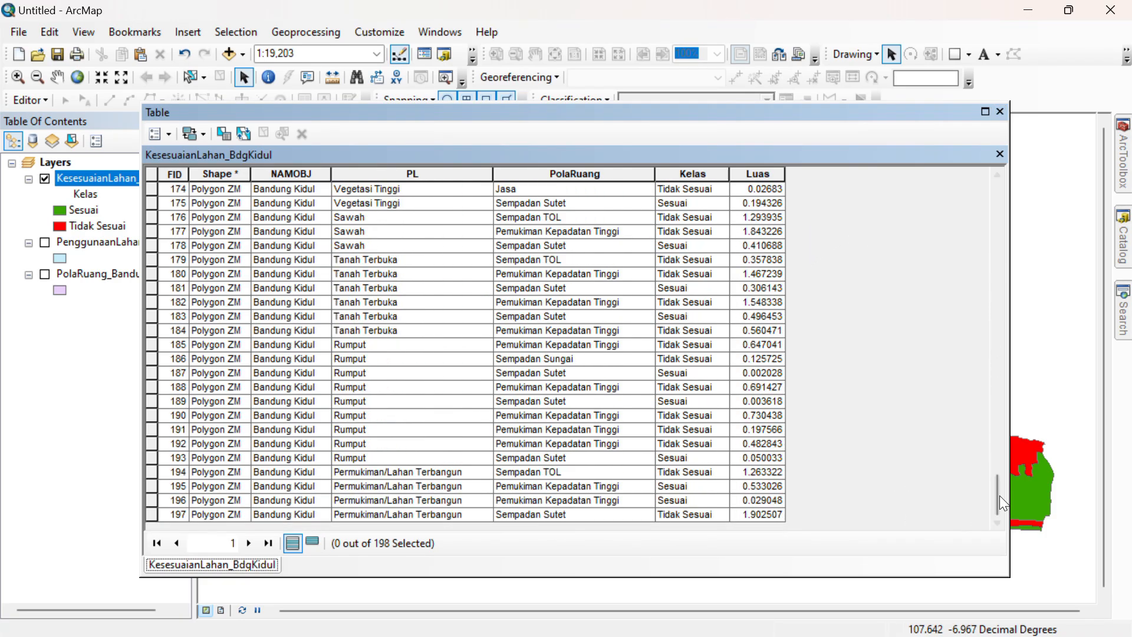
{"action": "left_click_drag", "start_coordinate": [1001, 507], "coordinate": [1017, 177]}
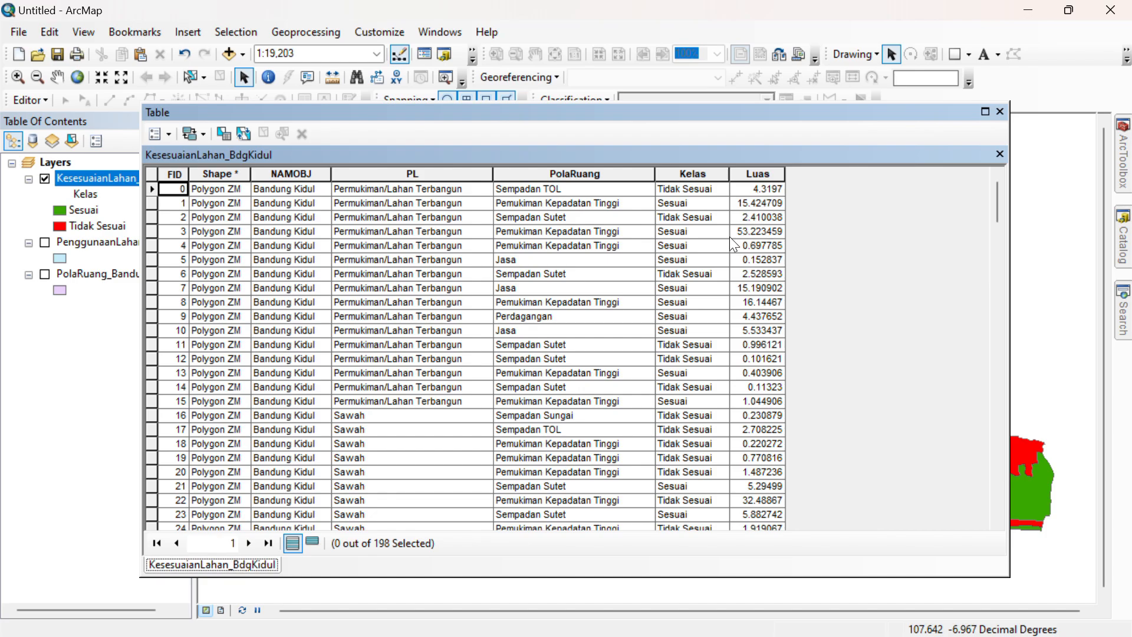
- Switch to File Explorer and open KesesuaianLahan_BdgKidul.dbf from the Acara 3 folder in Excel, with the Excel window maximized
{"action": "key", "text": "alt+Tab"}
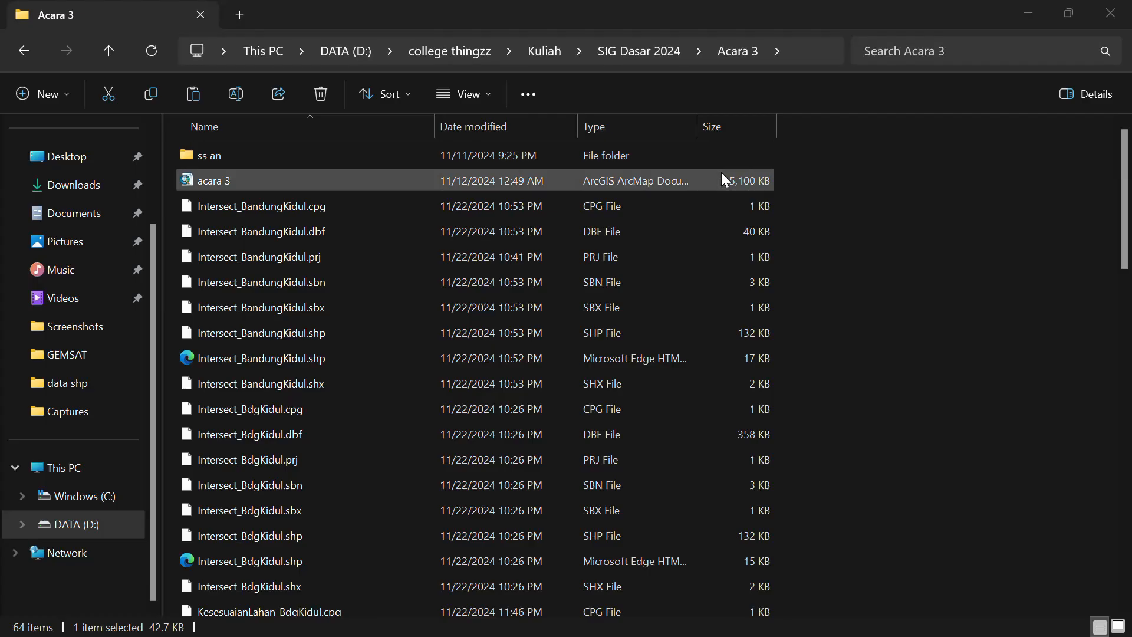
{"action": "scroll", "coordinate": [730, 227], "scroll_direction": "down", "scroll_amount": 1}
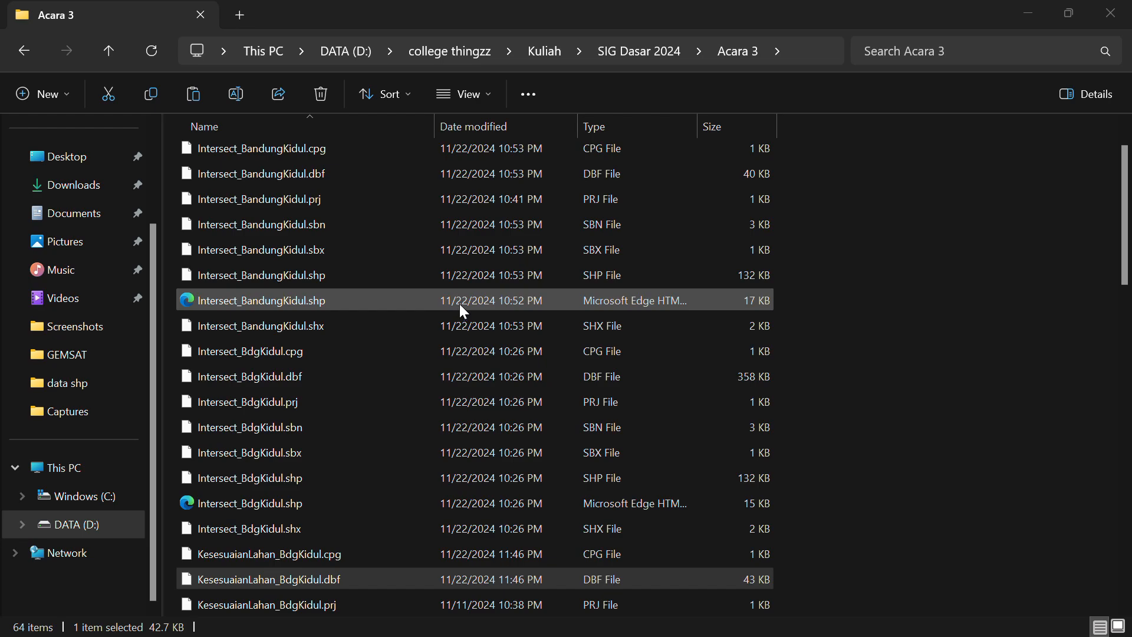
{"action": "scroll", "coordinate": [454, 309], "scroll_direction": "down", "scroll_amount": 4}
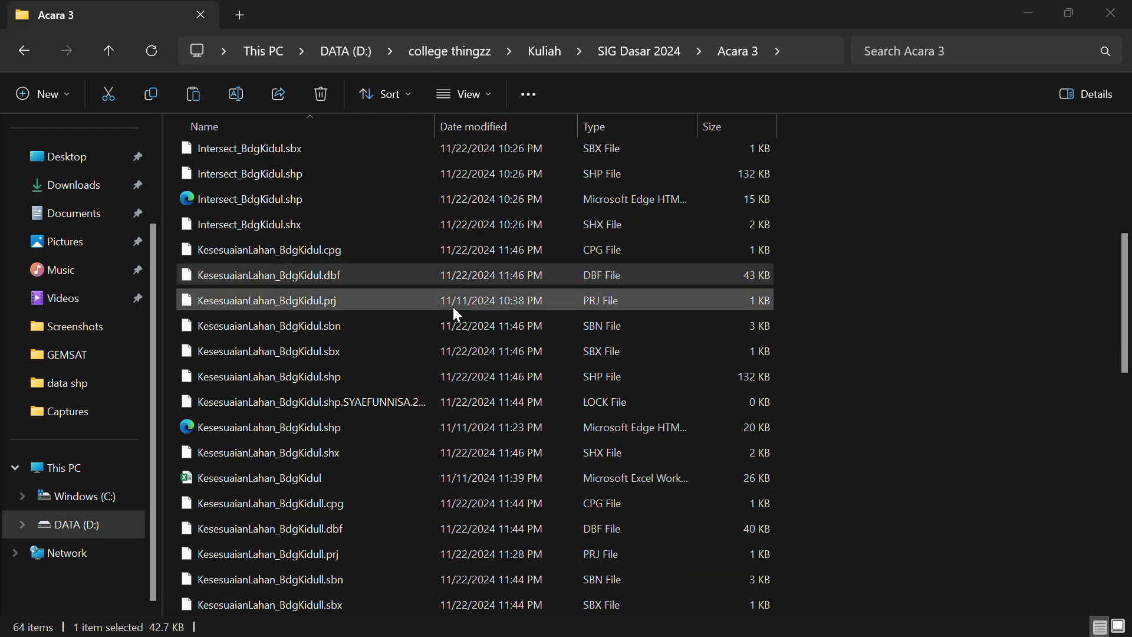
{"action": "scroll", "coordinate": [452, 306], "scroll_direction": "down", "scroll_amount": 1}
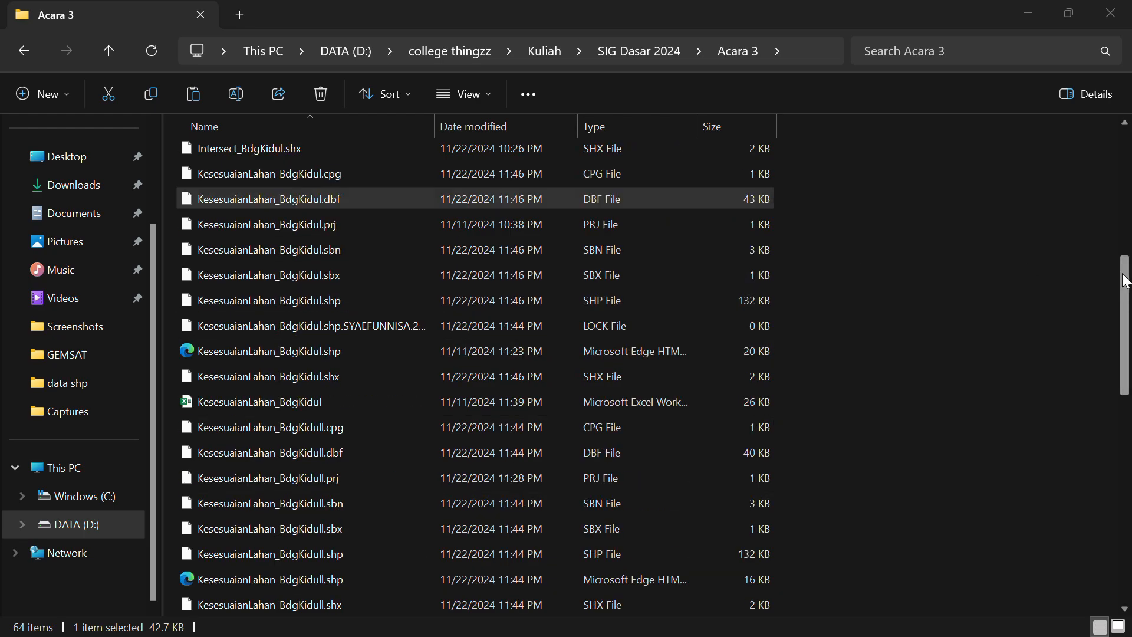
{"action": "left_click_drag", "start_coordinate": [1115, 281], "coordinate": [1126, 287]}
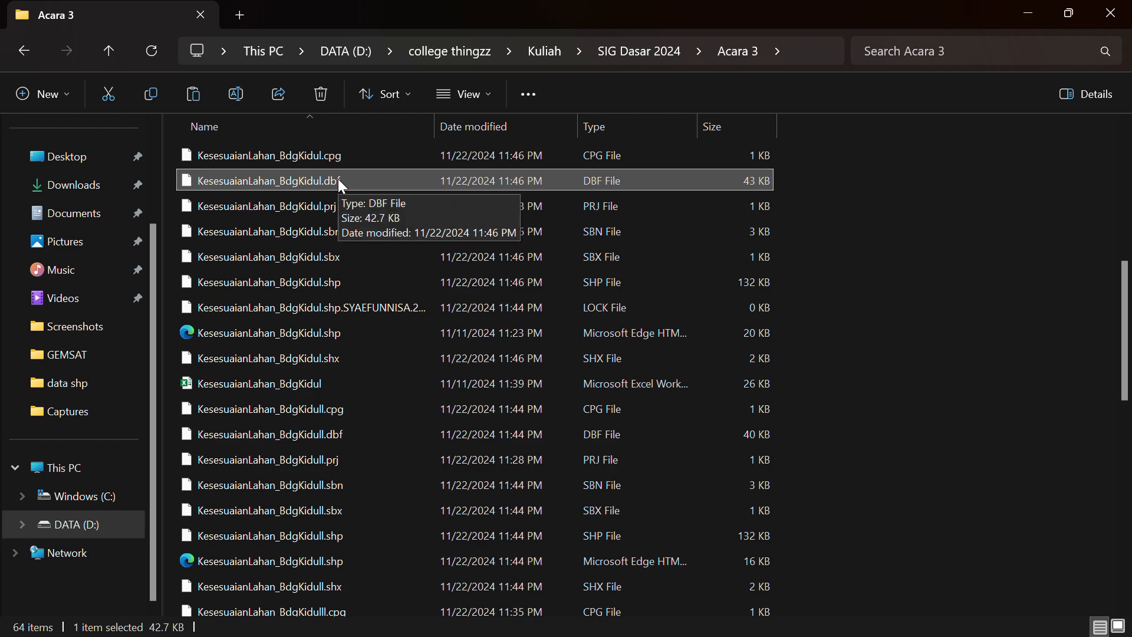
{"action": "key", "text": "super+Left"}
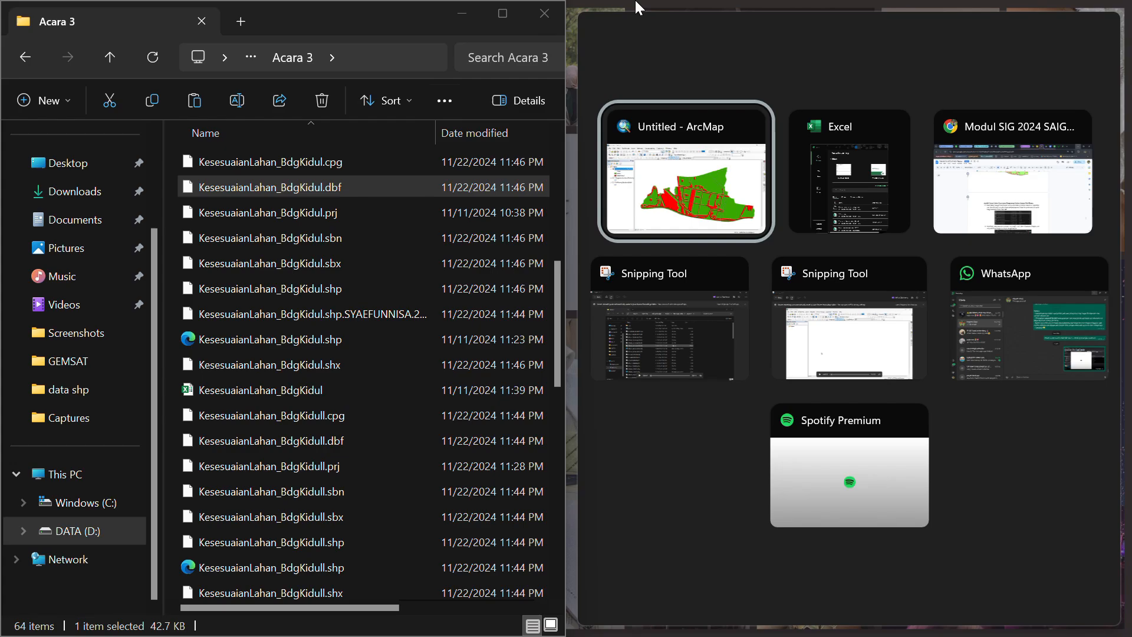
{"action": "left_click", "coordinate": [857, 218]}
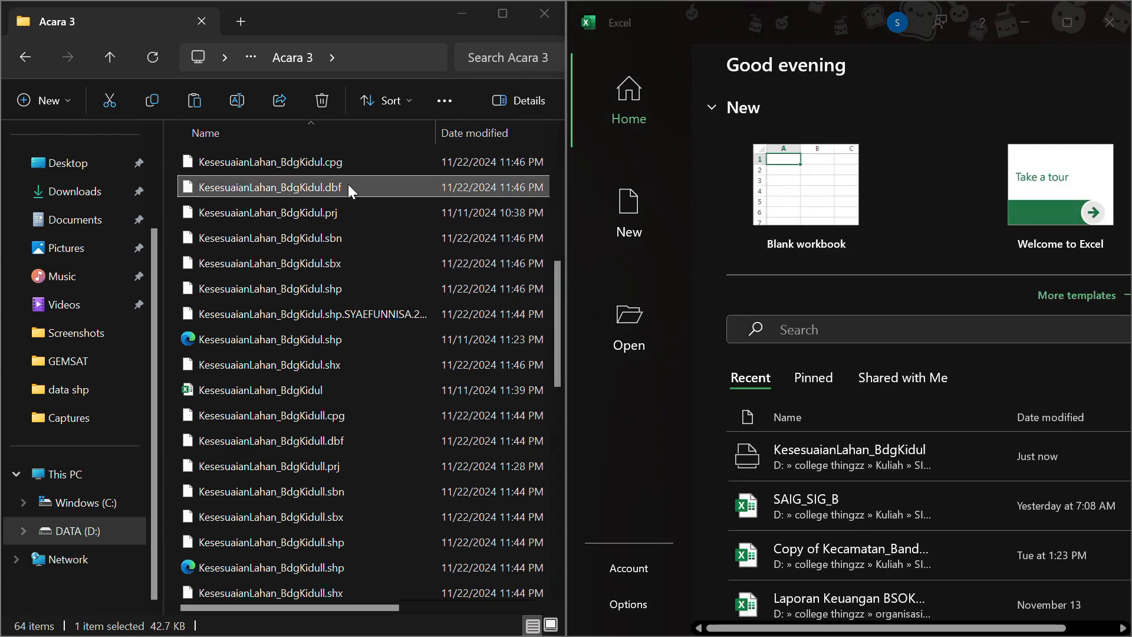
{"action": "left_click_drag", "start_coordinate": [348, 184], "coordinate": [818, 179]}
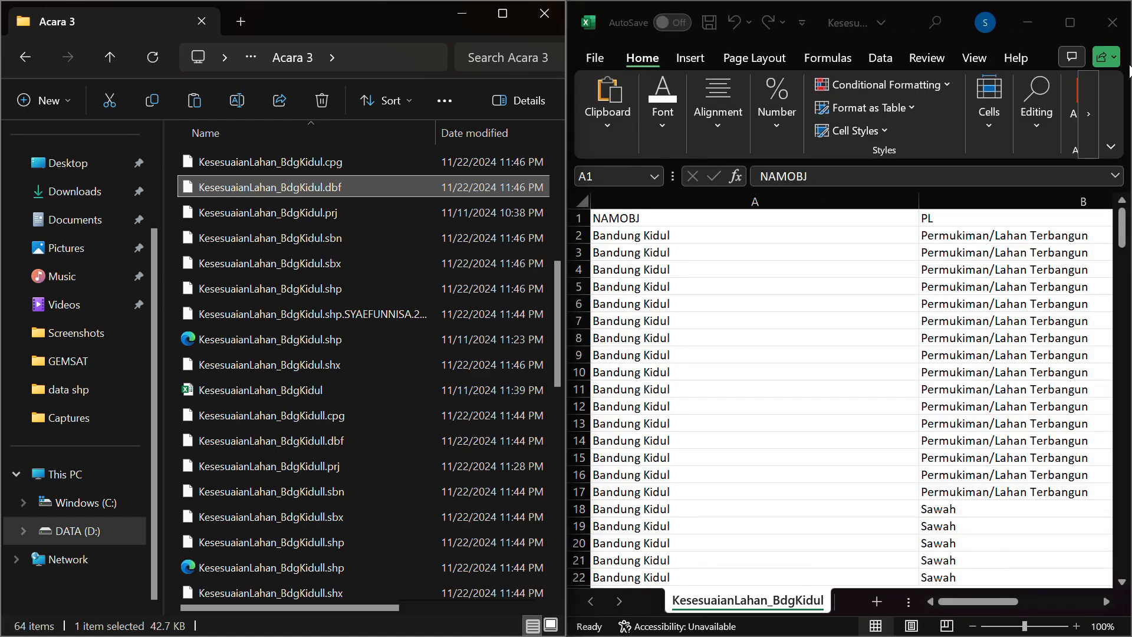
{"action": "left_click", "coordinate": [1067, 21]}
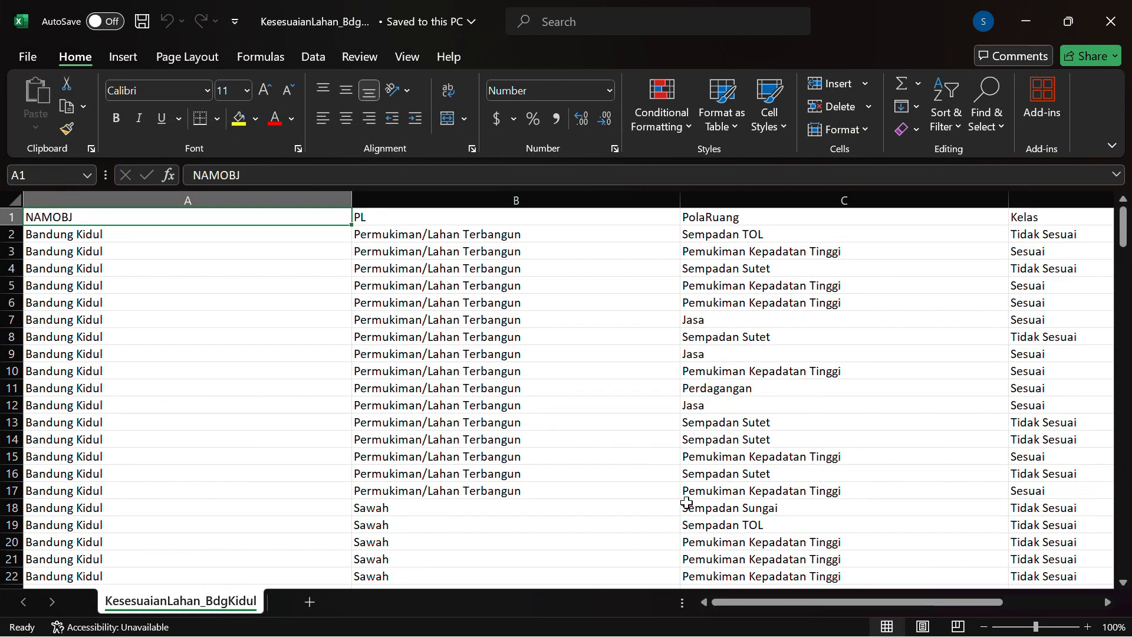
- Insert a PivotTable on a new worksheet from the full data range A1:E199 of the KesesuaianLahan_BdgKidul sheet
{"action": "scroll", "coordinate": [609, 455], "scroll_direction": "down", "scroll_amount": 2, "text": "ctrl"}
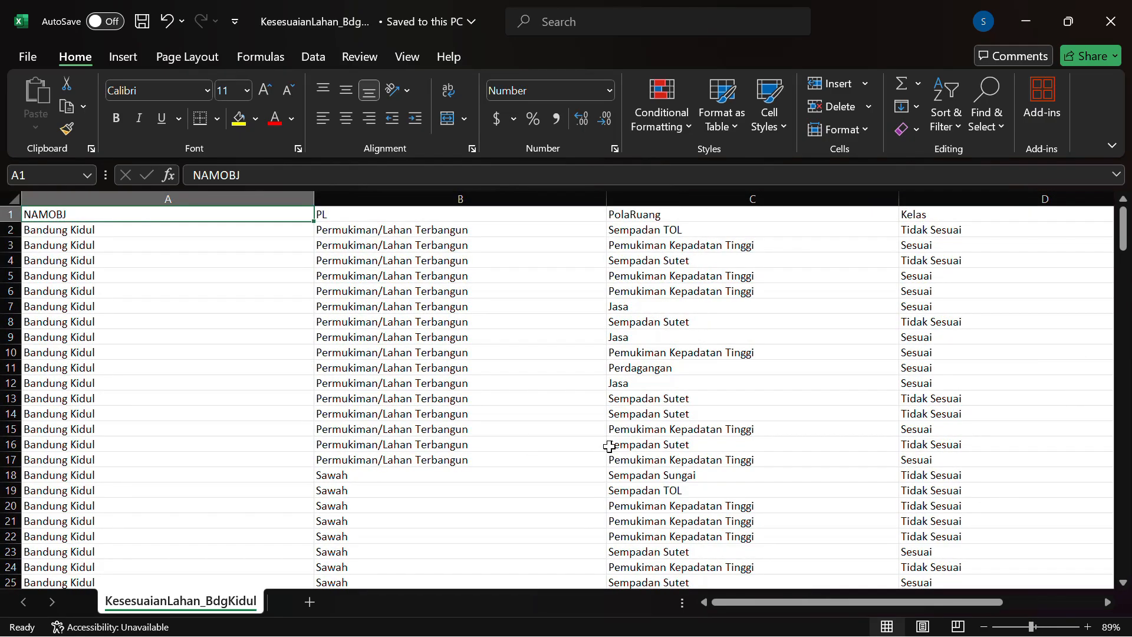
{"action": "scroll", "coordinate": [609, 446], "scroll_direction": "down", "scroll_amount": 3, "text": "ctrl"}
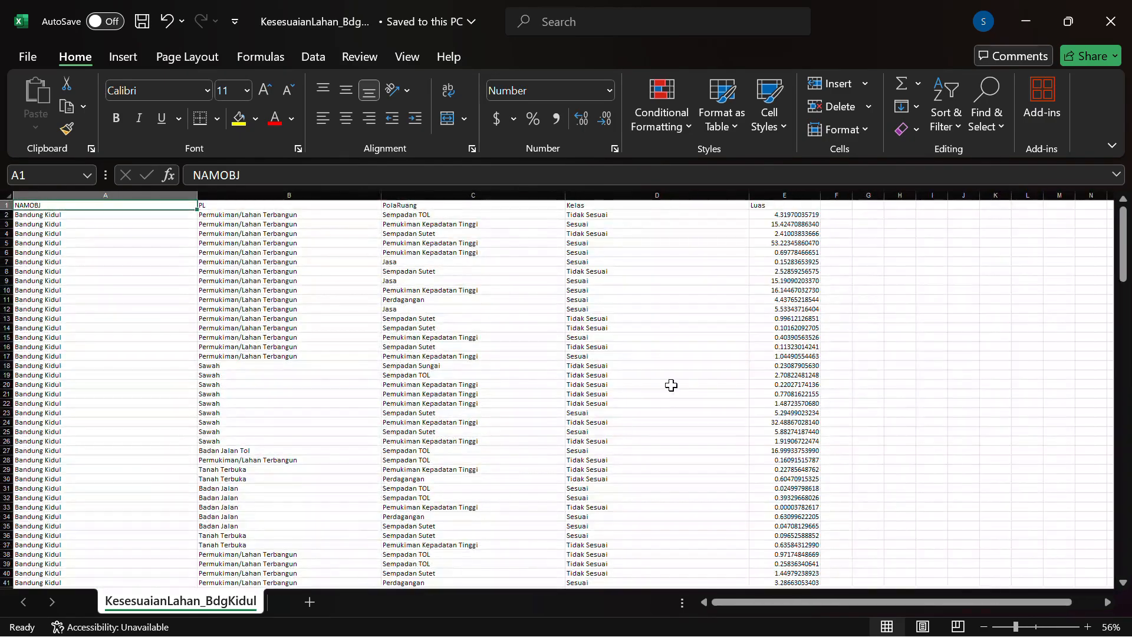
{"action": "scroll", "coordinate": [685, 371], "scroll_direction": "up", "scroll_amount": 1, "text": "ctrl"}
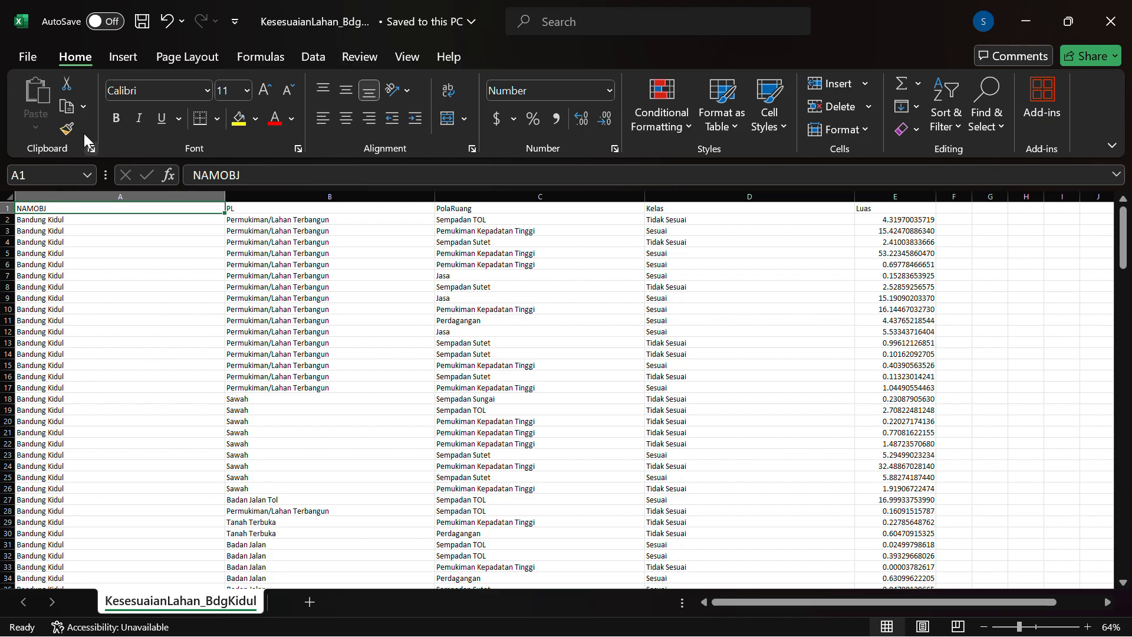
{"action": "left_click", "coordinate": [126, 61]}
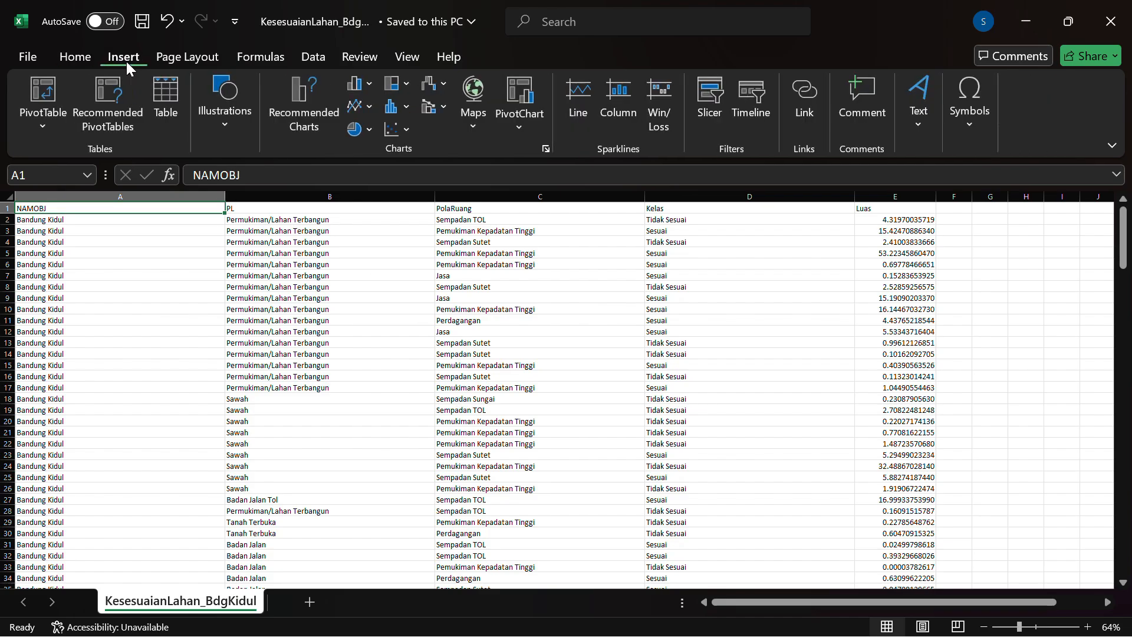
{"action": "left_click", "coordinate": [51, 85]}
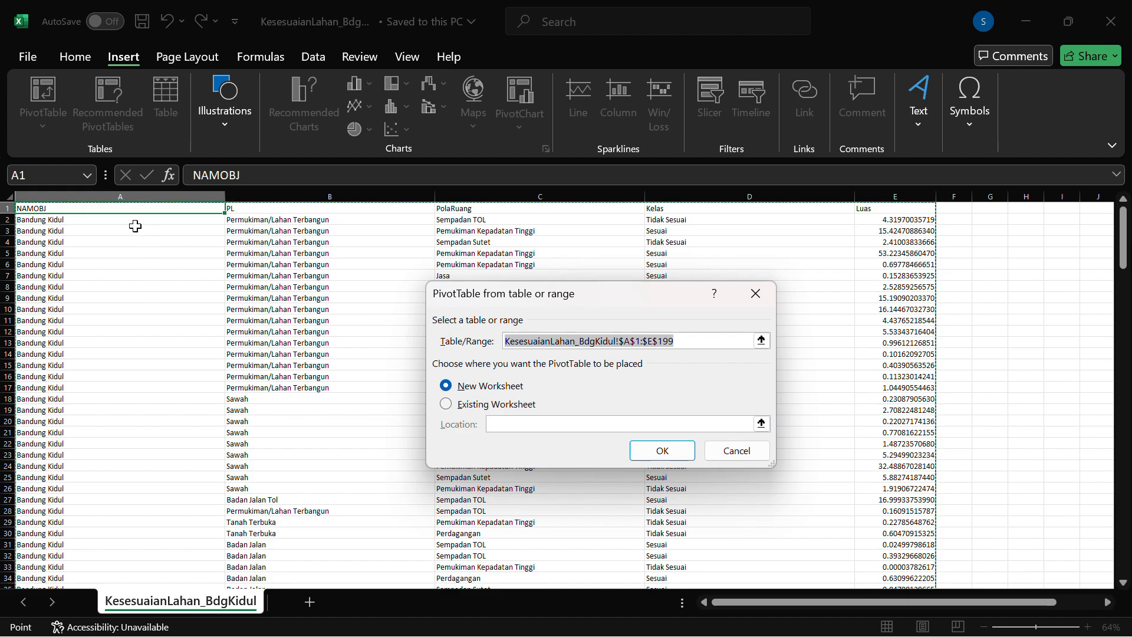
{"action": "left_click_drag", "start_coordinate": [129, 209], "coordinate": [908, 559]}
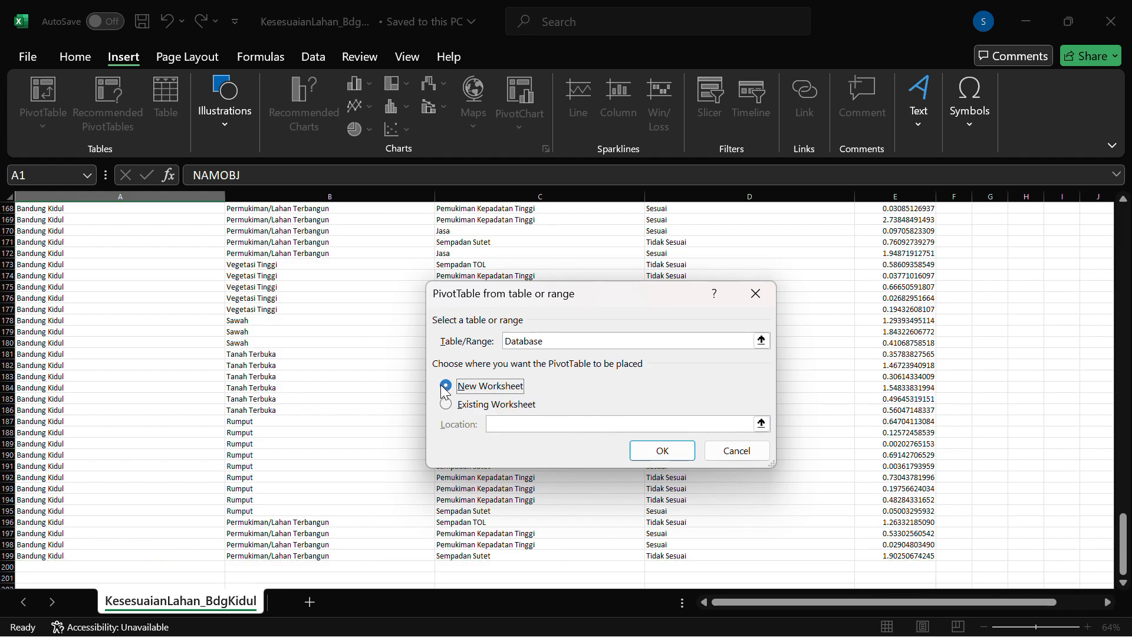
{"action": "left_click", "coordinate": [661, 457]}
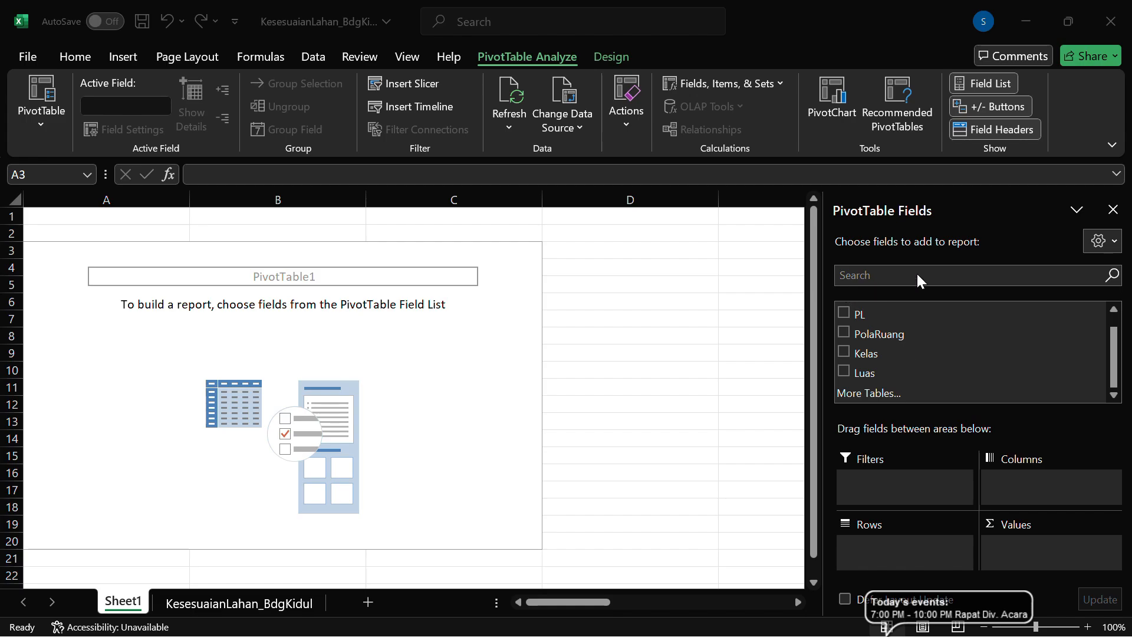
- Lay out the PivotTable with PolaRuang as rows and PL followed by Kelas as columns
{"action": "left_click", "coordinate": [879, 331]}
{"action": "left_click_drag", "start_coordinate": [889, 331], "coordinate": [908, 551]}
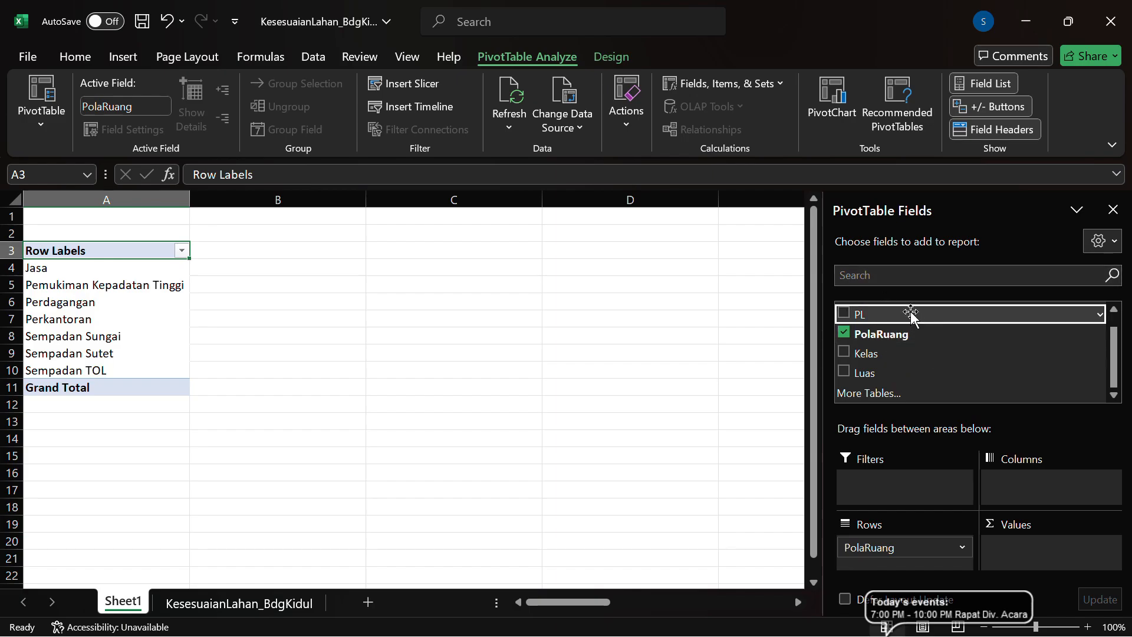
{"action": "left_click_drag", "start_coordinate": [911, 313], "coordinate": [1058, 492]}
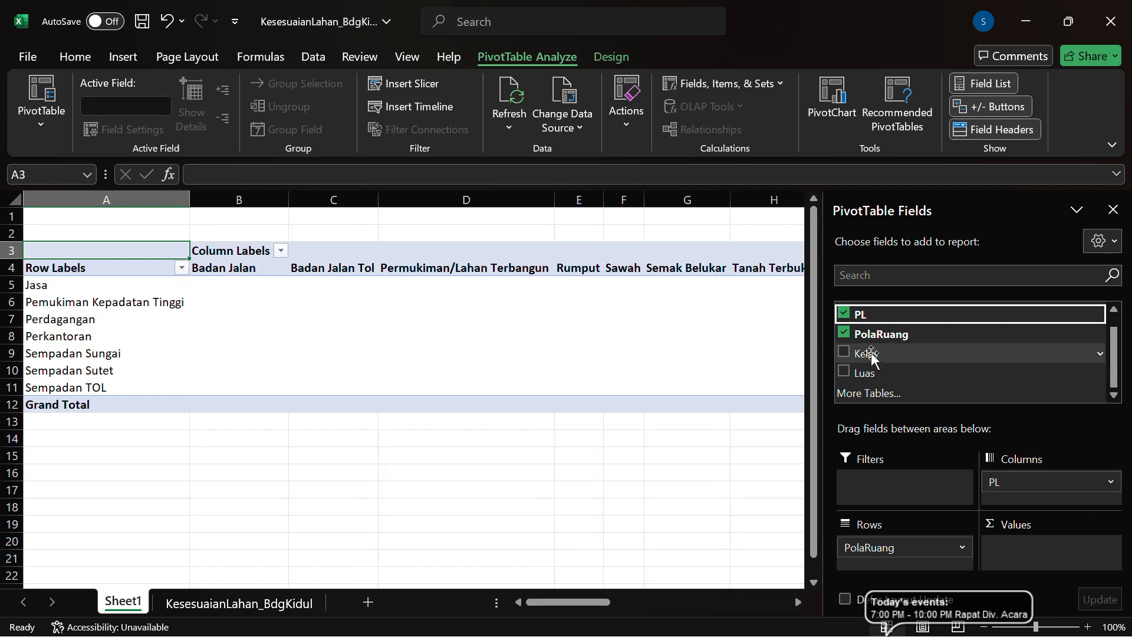
{"action": "left_click_drag", "start_coordinate": [871, 352], "coordinate": [1070, 501]}
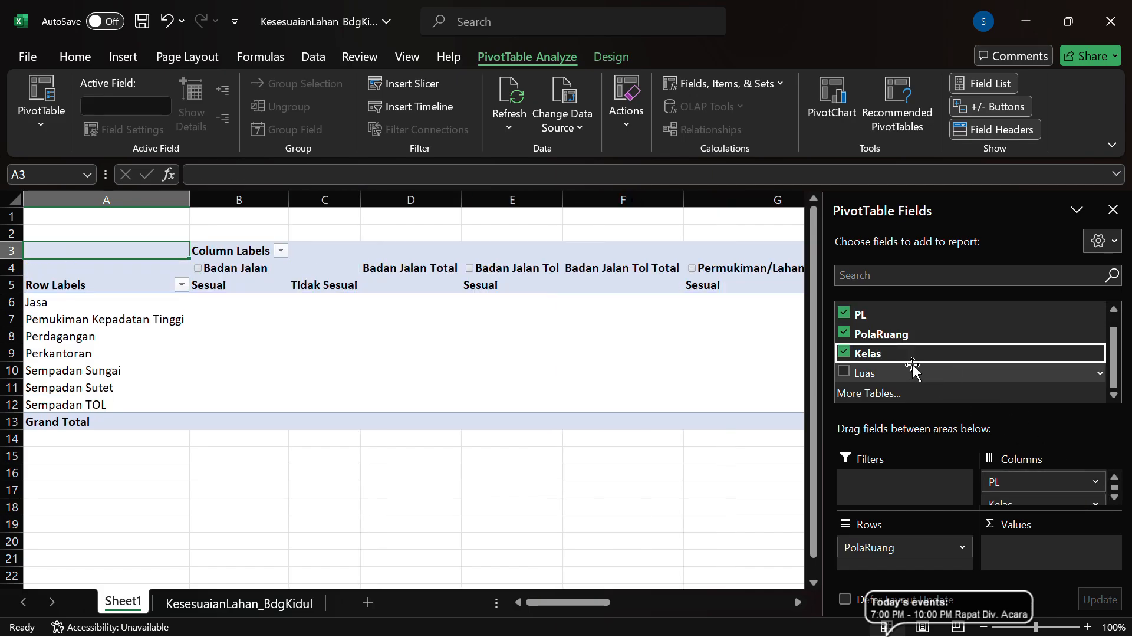
- Add Luas to the PivotTable values as a sum and check the areas per PolaRuang, PL and Kelas
{"action": "scroll", "coordinate": [893, 360], "scroll_direction": "up", "scroll_amount": 1}
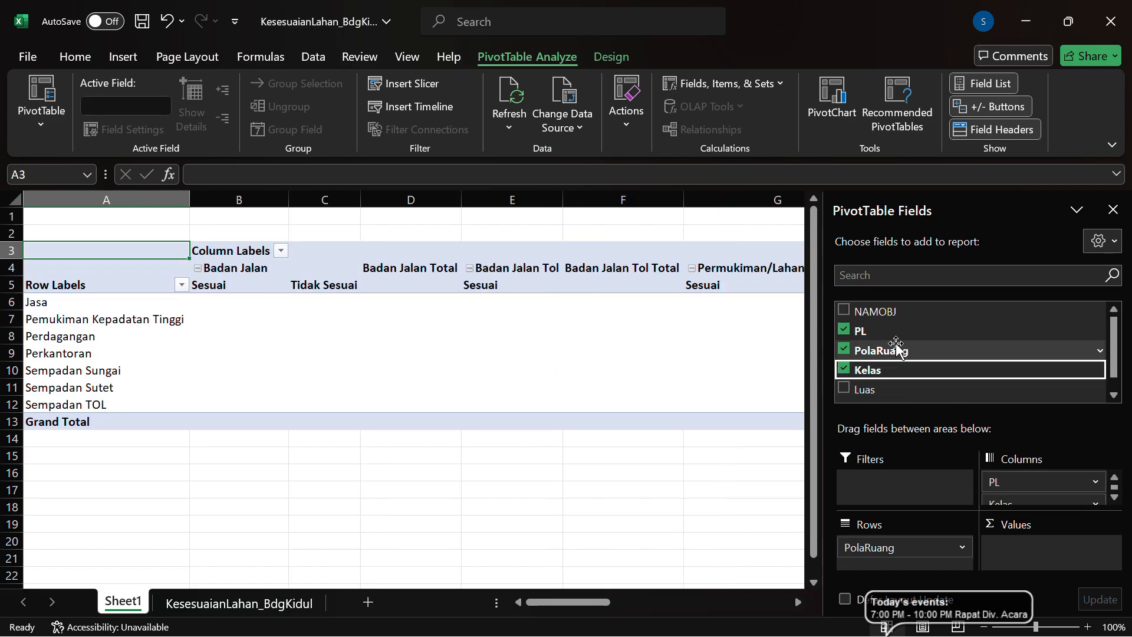
{"action": "scroll", "coordinate": [896, 349], "scroll_direction": "down", "scroll_amount": 1}
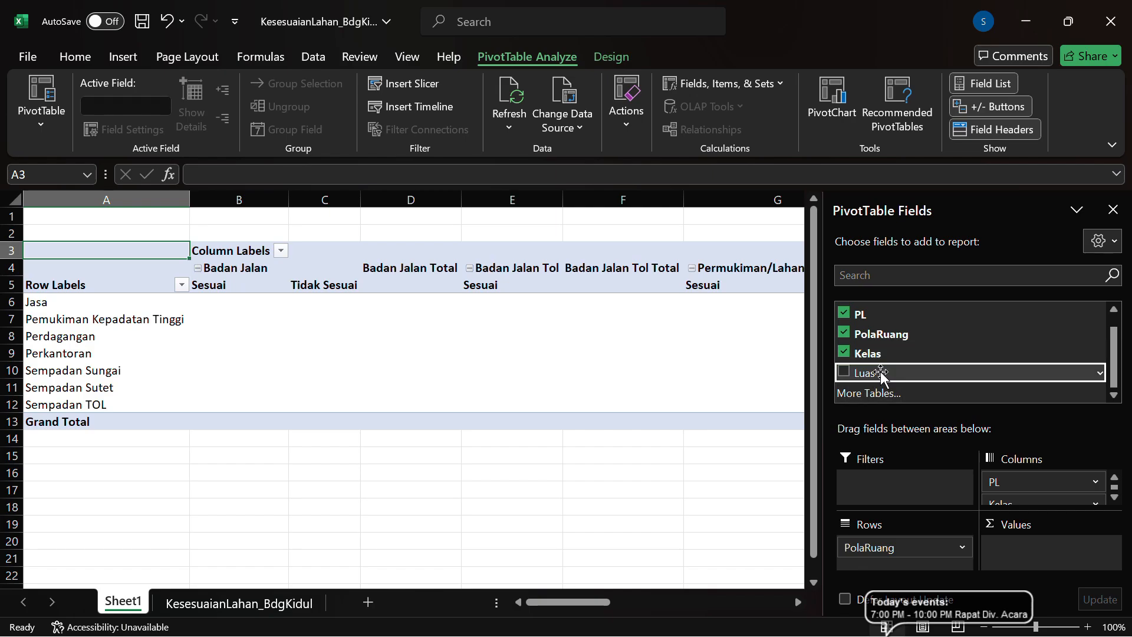
{"action": "left_click_drag", "start_coordinate": [879, 370], "coordinate": [1028, 539]}
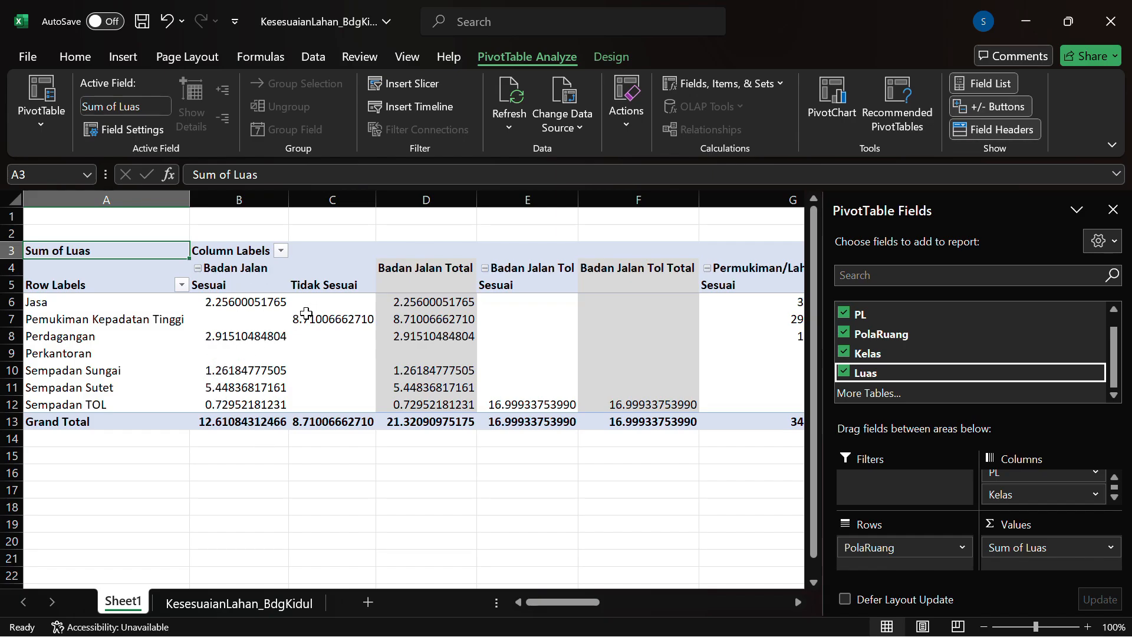
{"action": "mouse_move", "coordinate": [306, 313]}
{"action": "mouse_move", "coordinate": [357, 371]}
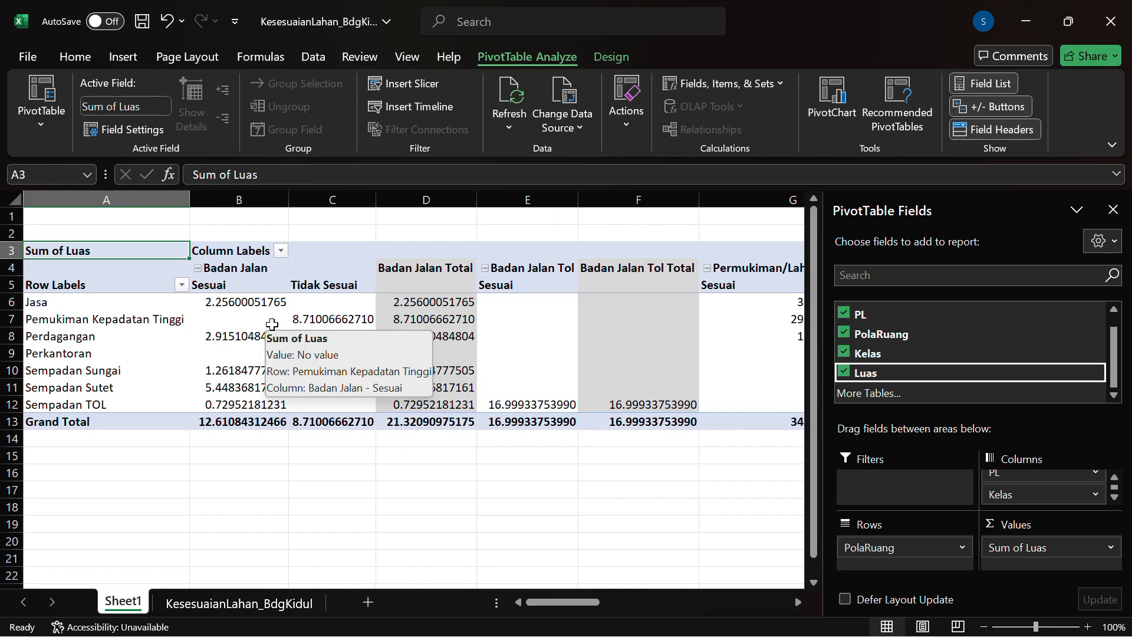